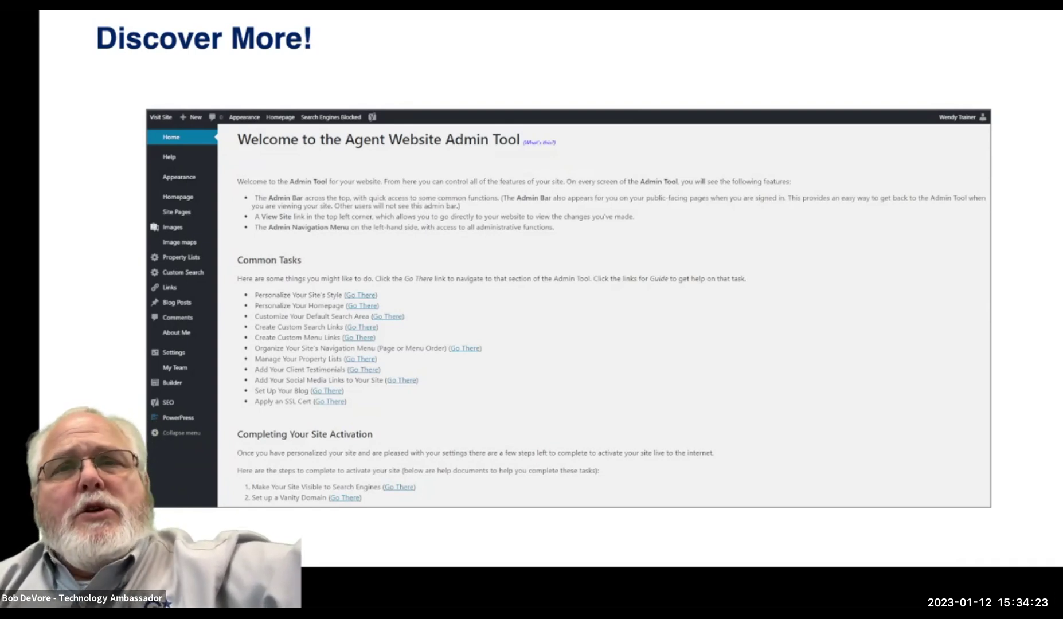
{"action": "key", "text": "Right"}
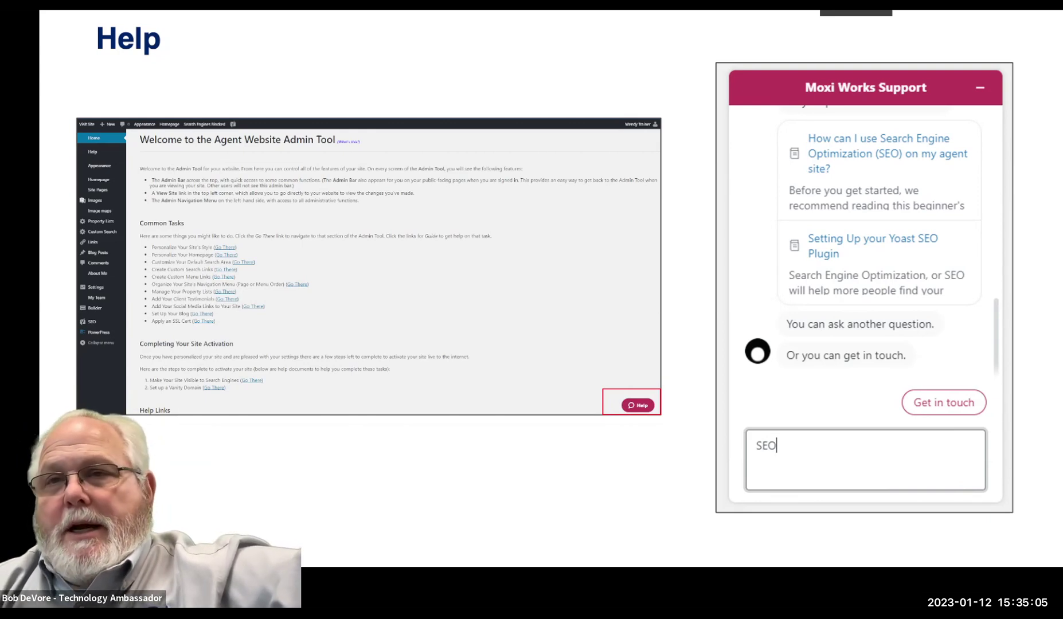
{"action": "key", "text": "Right"}
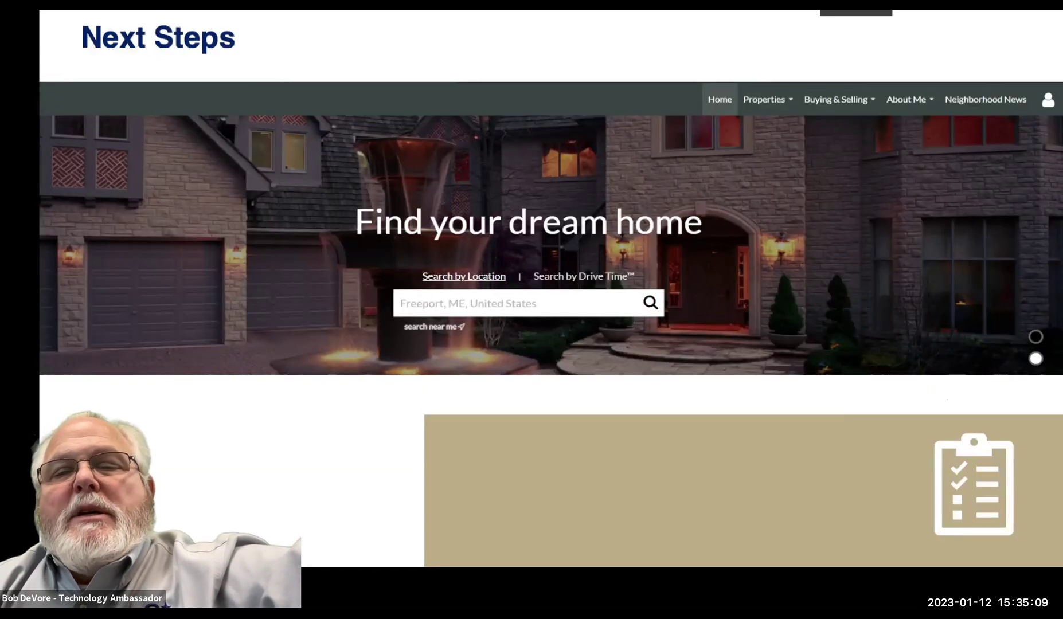
{"action": "key", "text": "Right"}
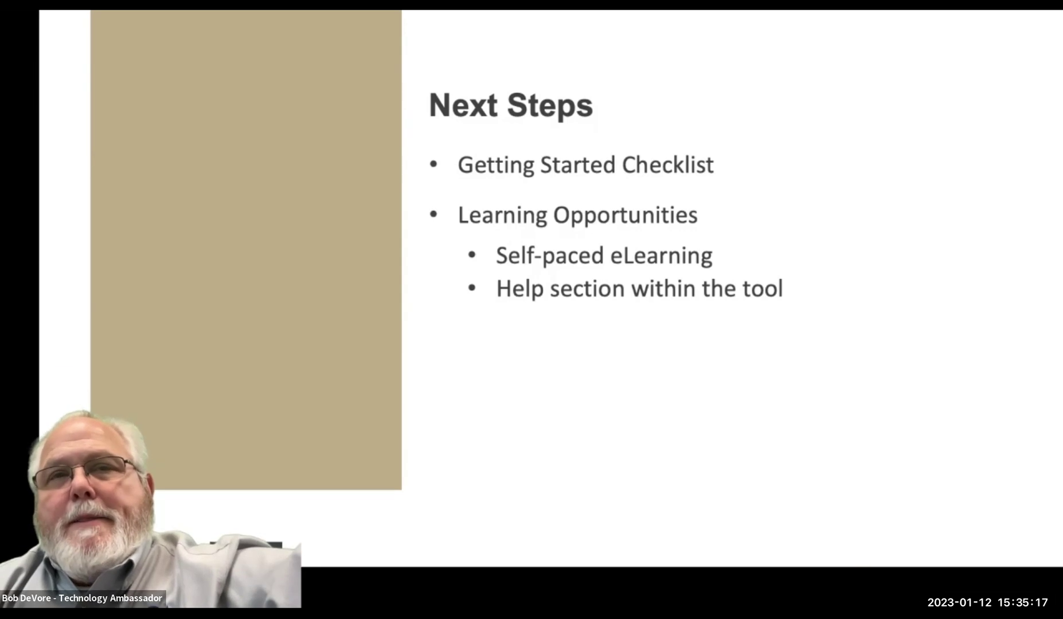
{"action": "key", "text": "Right"}
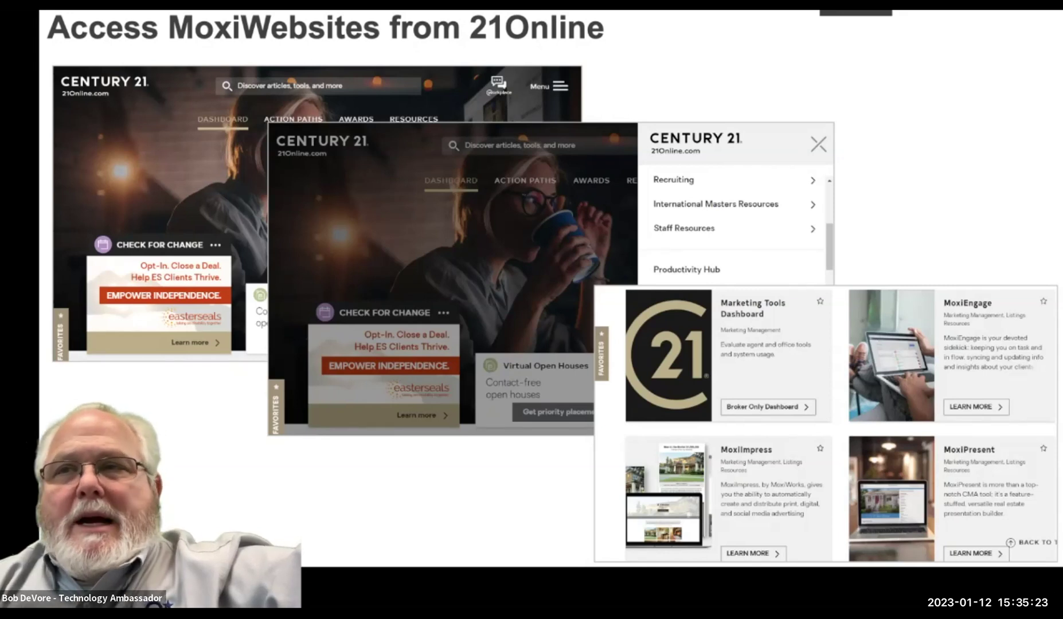
{"action": "key", "text": "Right"}
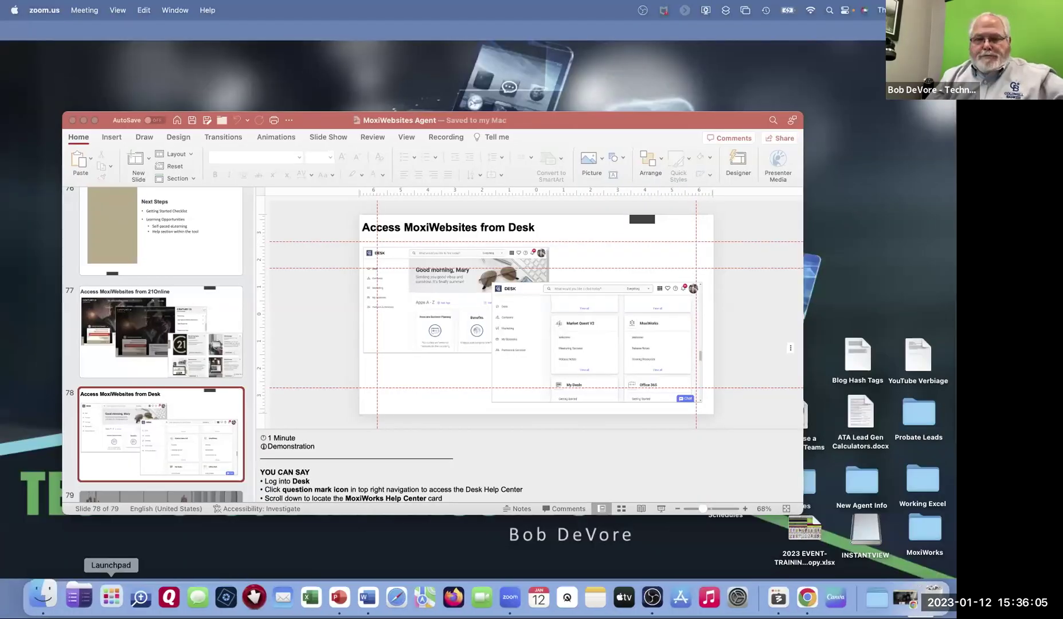
Close the MoxiWebsites Agent presentation window to clear the desktop.
{"action": "key", "text": "F11"}
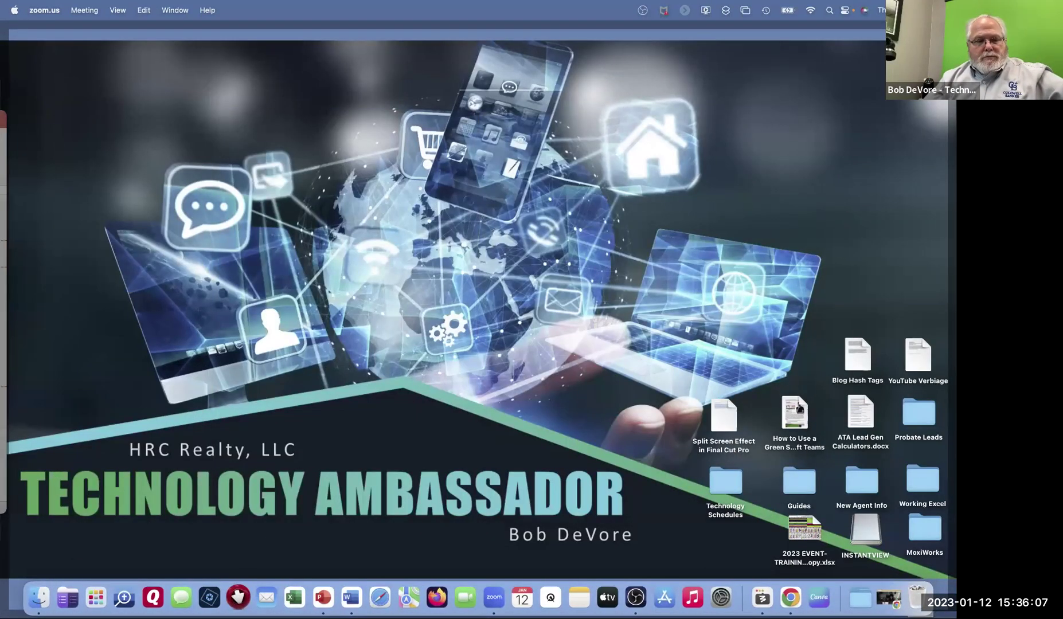
{"action": "key", "text": "F11"}
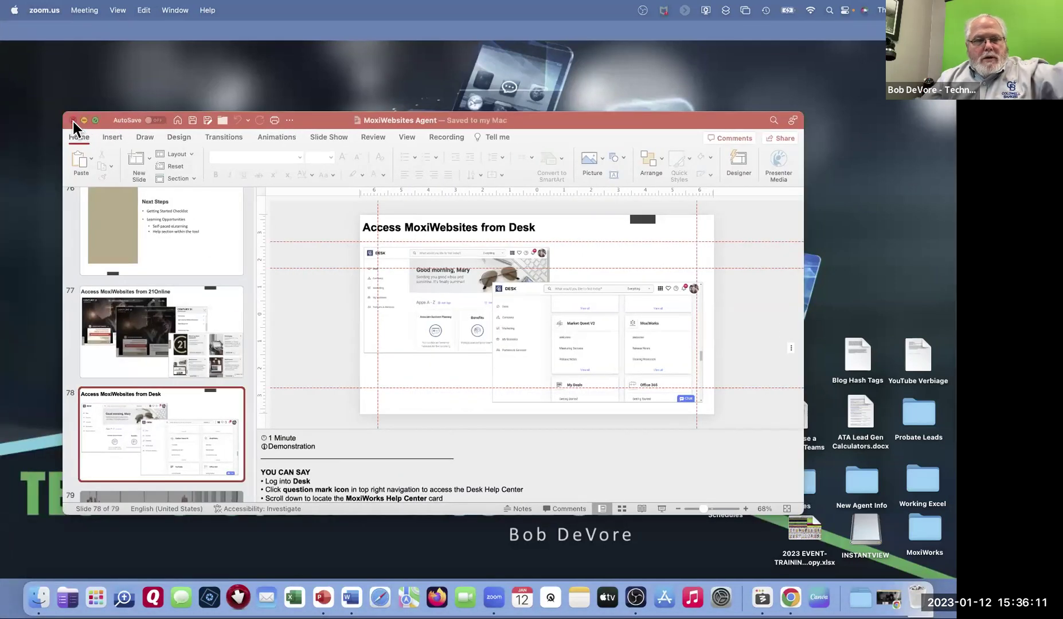
{"action": "left_click", "coordinate": [73, 121]}
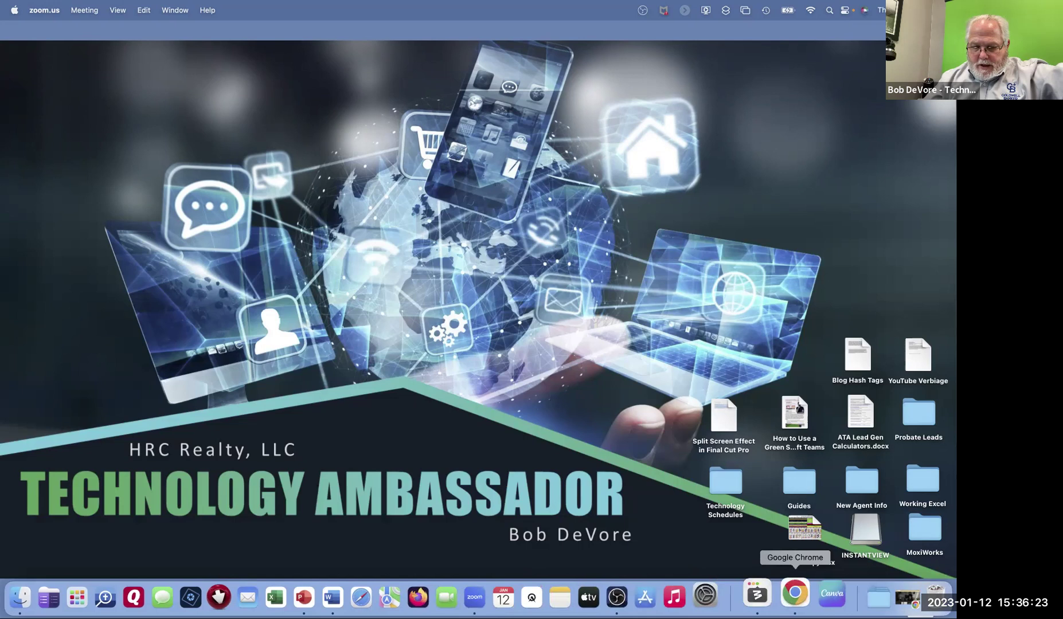
Switch to Google Chrome and sign in to 21Online to reach the dashboard.
{"action": "left_click", "coordinate": [795, 596]}
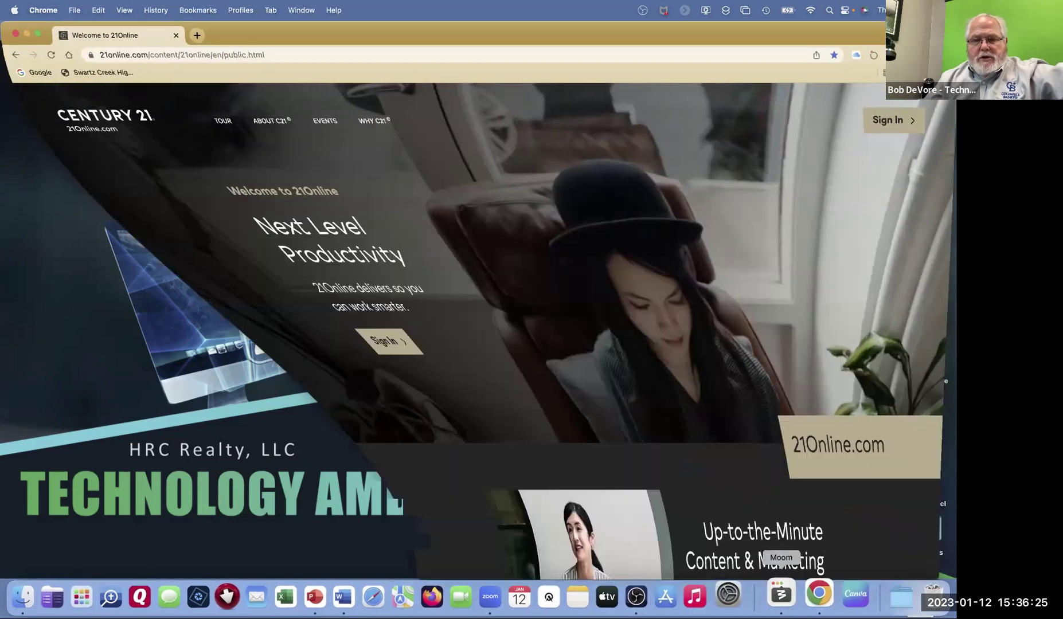
{"action": "left_click", "coordinate": [887, 122]}
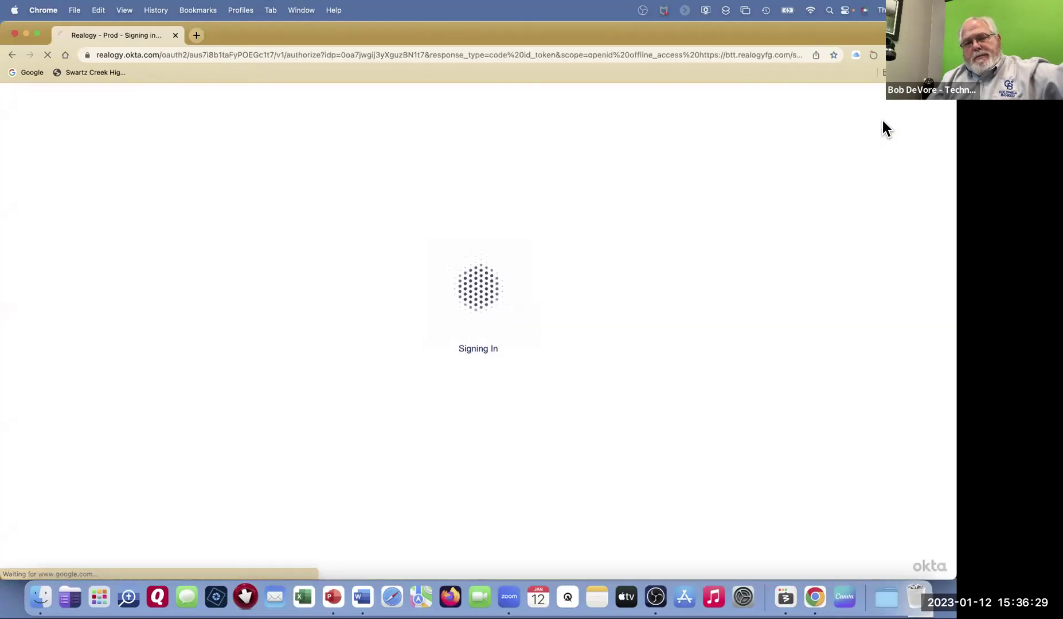
{"action": "left_click", "coordinate": [629, 321]}
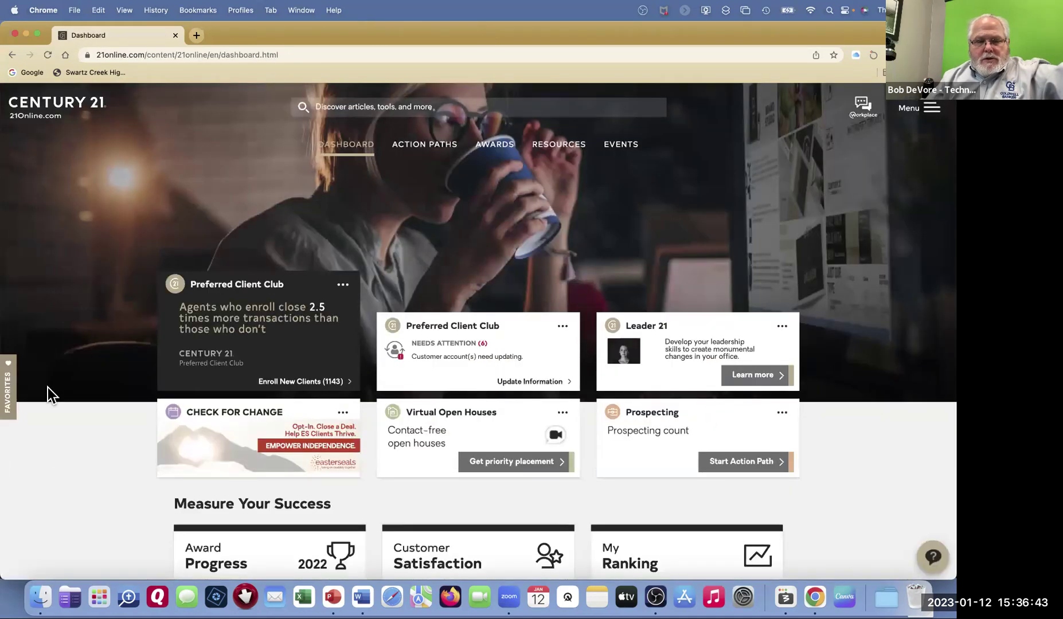
Access MoxiPresent from the 21Online favorites and go to My Website to open the Agent Website Admin Tool.
{"action": "left_click", "coordinate": [9, 390]}
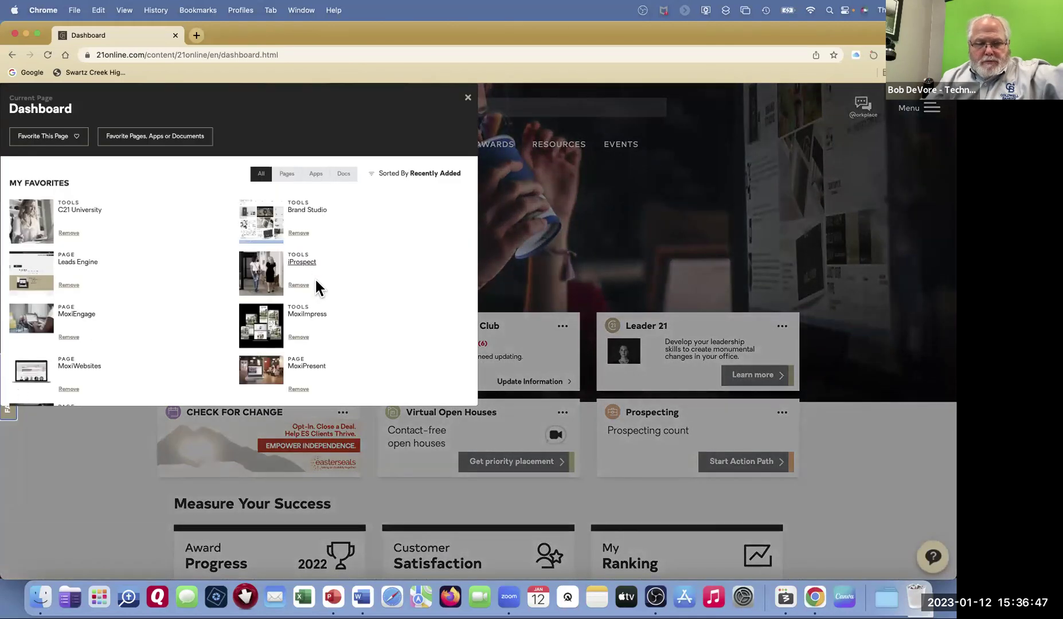
{"action": "left_click", "coordinate": [313, 370]}
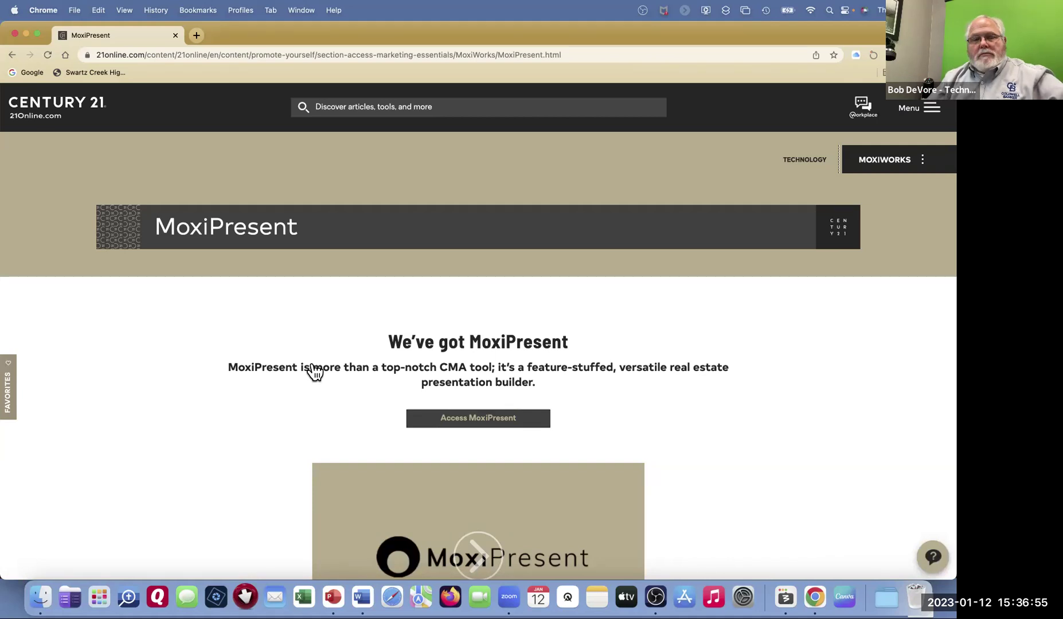
{"action": "left_click", "coordinate": [469, 420]}
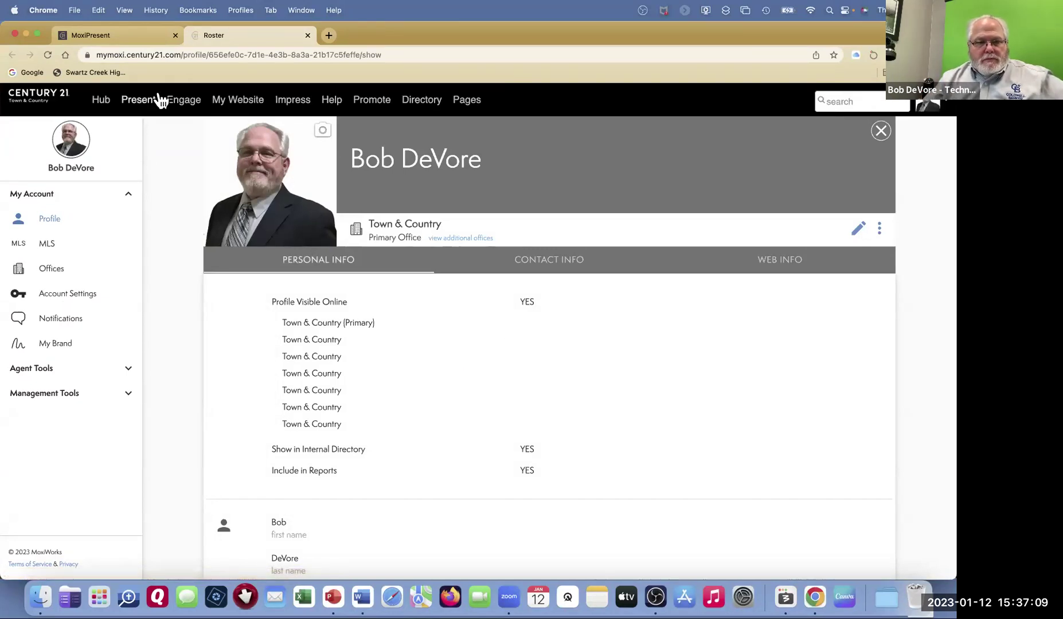
{"action": "left_click", "coordinate": [260, 101]}
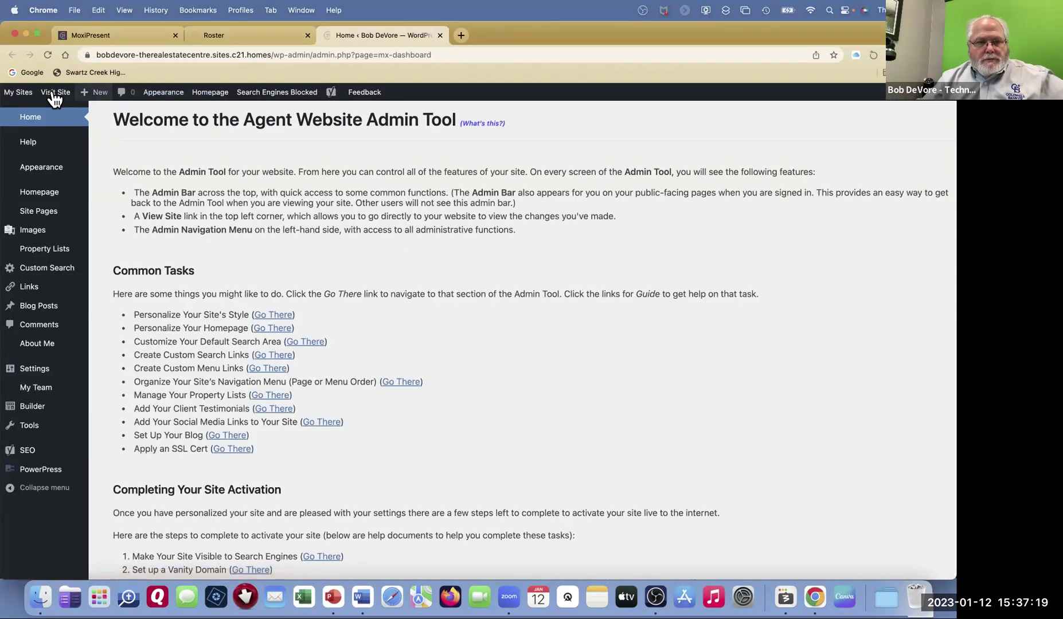
Visit the agent's public website and look over the homepage's search banner, profile details and welcome text.
{"action": "left_click", "coordinate": [55, 94]}
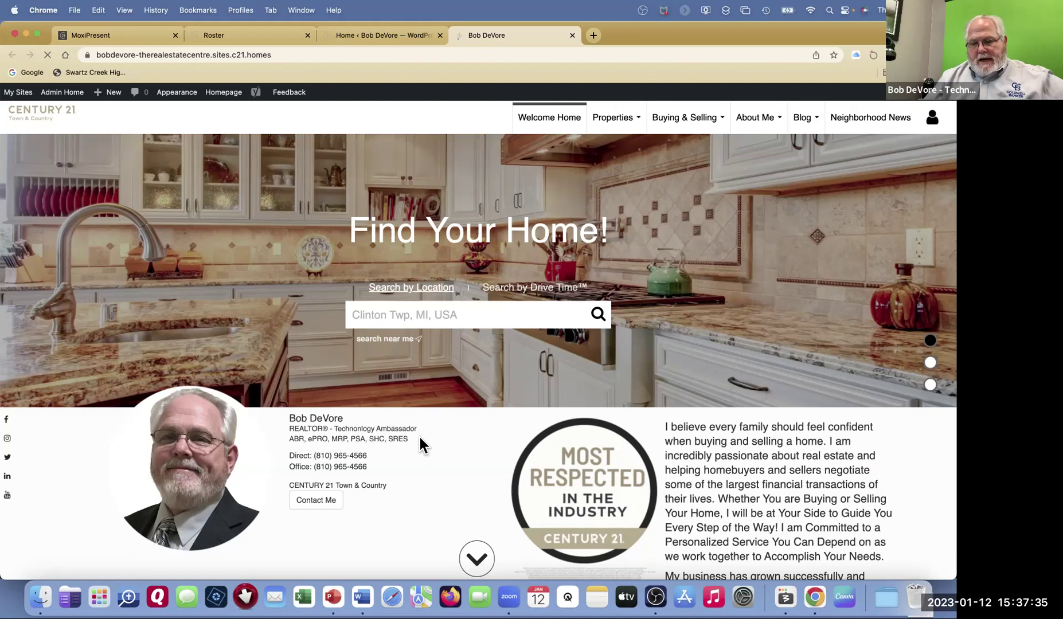
{"action": "scroll", "coordinate": [585, 472], "scroll_direction": "down", "scroll_amount": 2}
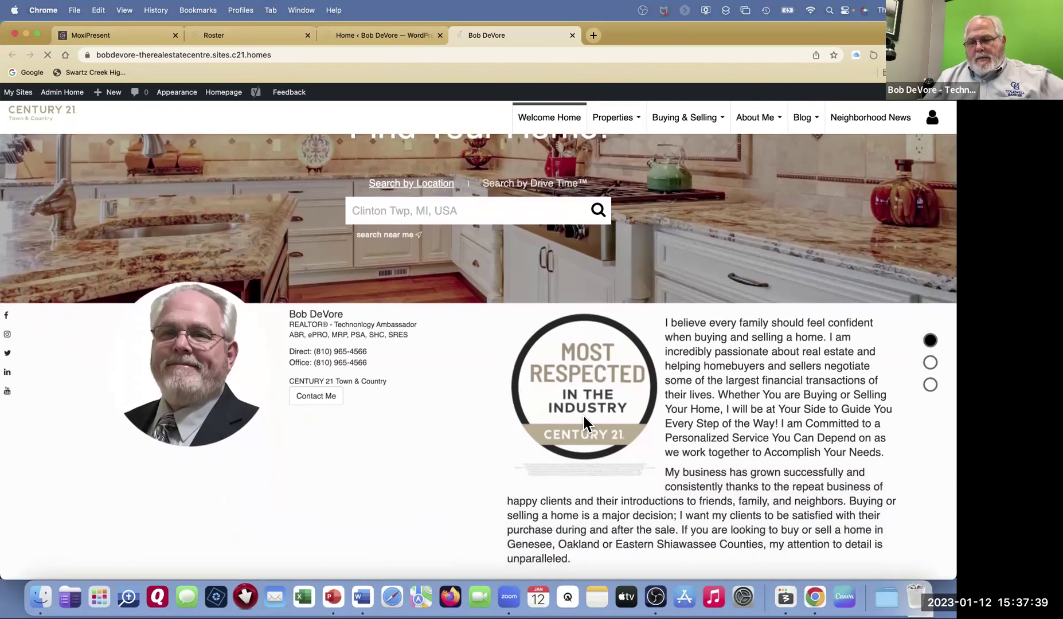
{"action": "scroll", "coordinate": [584, 422], "scroll_direction": "down", "scroll_amount": 1}
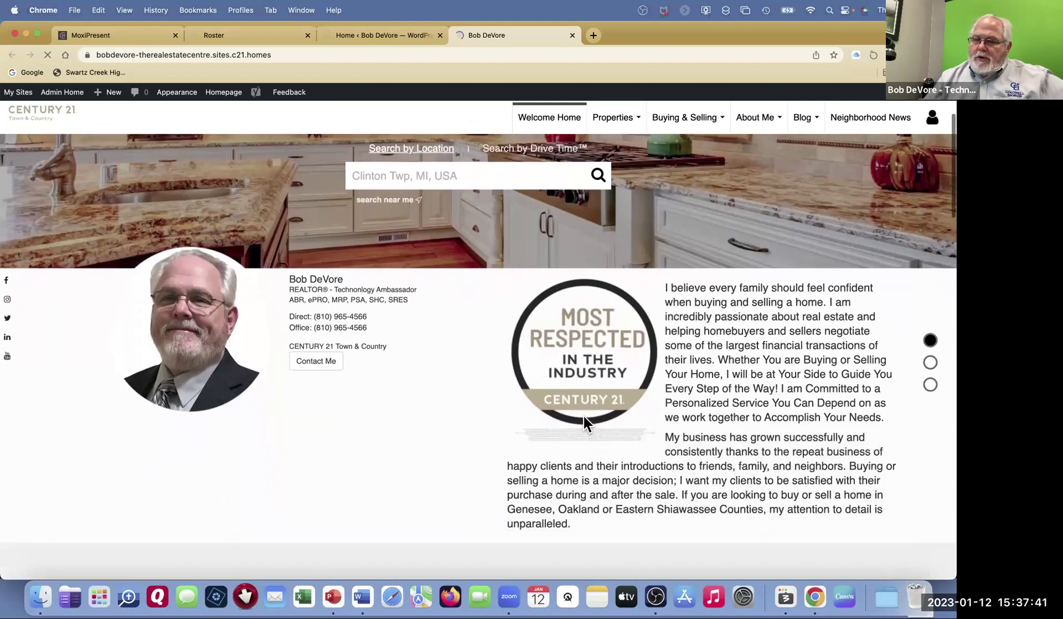
{"action": "scroll", "coordinate": [584, 416], "scroll_direction": "down", "scroll_amount": 1}
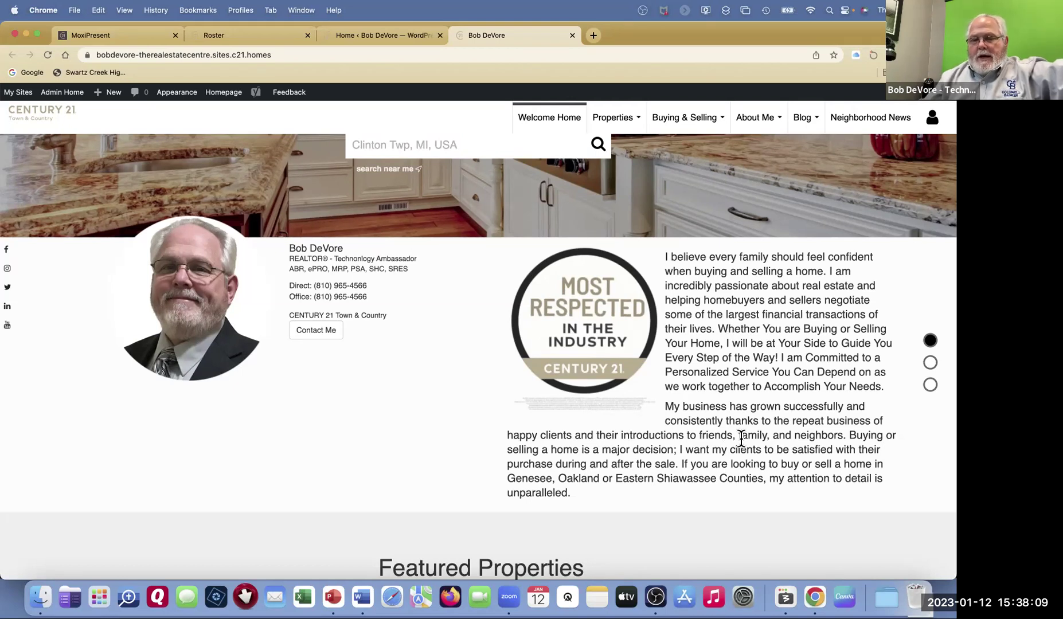
{"action": "scroll", "coordinate": [741, 439], "scroll_direction": "up", "scroll_amount": 3}
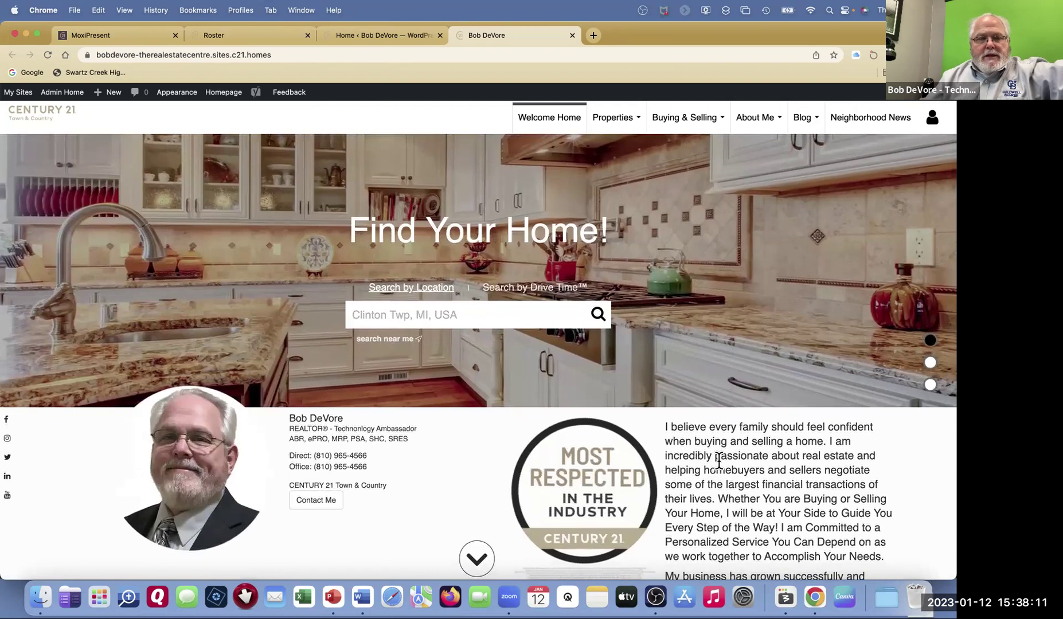
Open the Homepage settings in the admin tool and review the headline, profile, welcome text and module sections.
{"action": "left_click", "coordinate": [66, 93]}
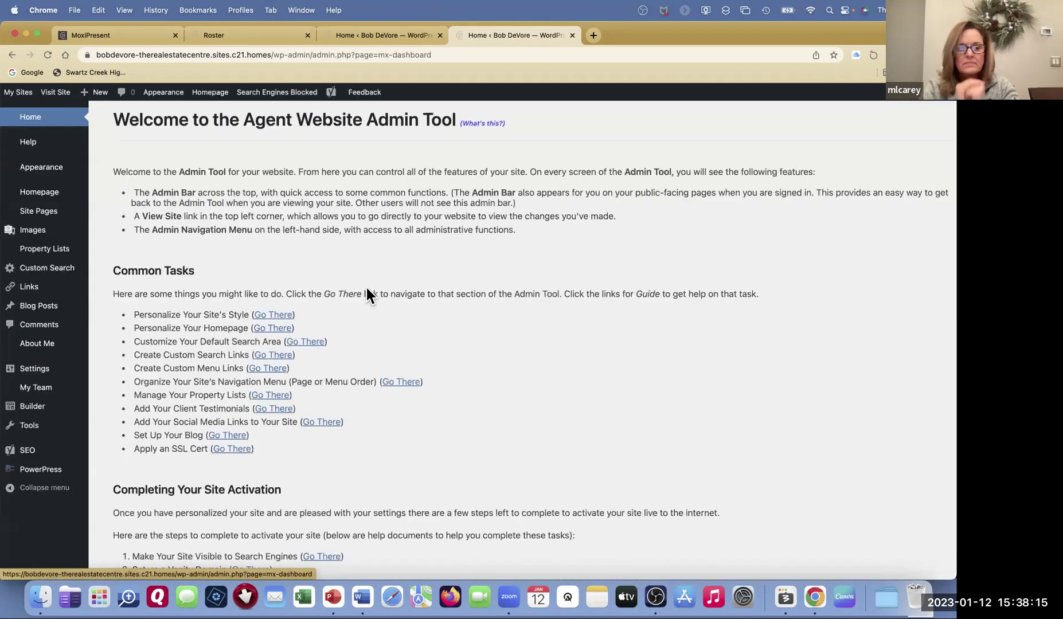
{"action": "left_click", "coordinate": [35, 195]}
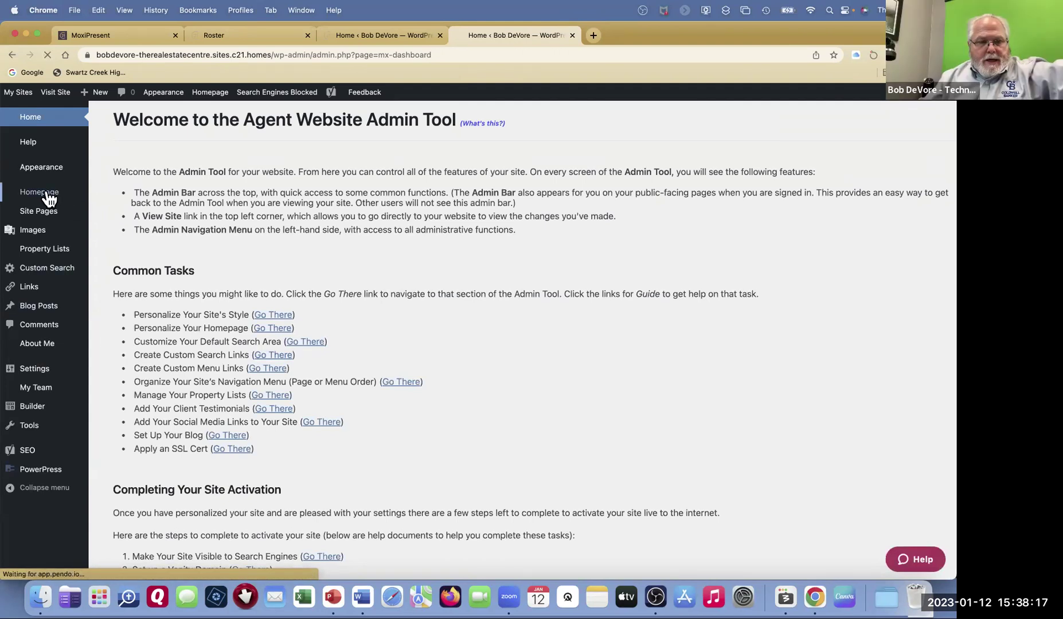
{"action": "scroll", "coordinate": [414, 280], "scroll_direction": "down", "scroll_amount": 15}
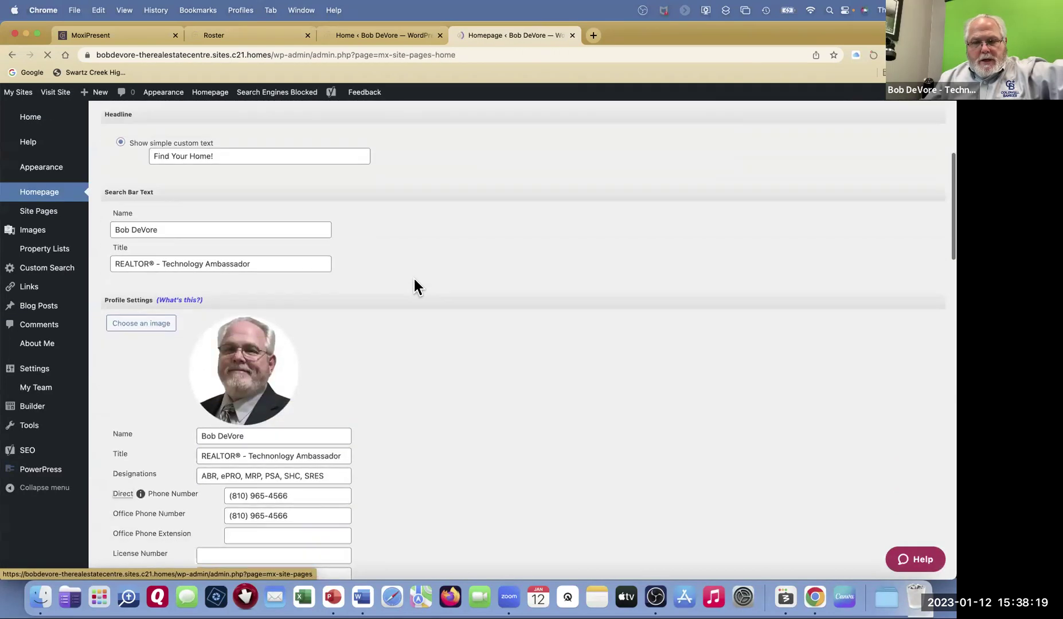
{"action": "scroll", "coordinate": [413, 280], "scroll_direction": "down", "scroll_amount": 2}
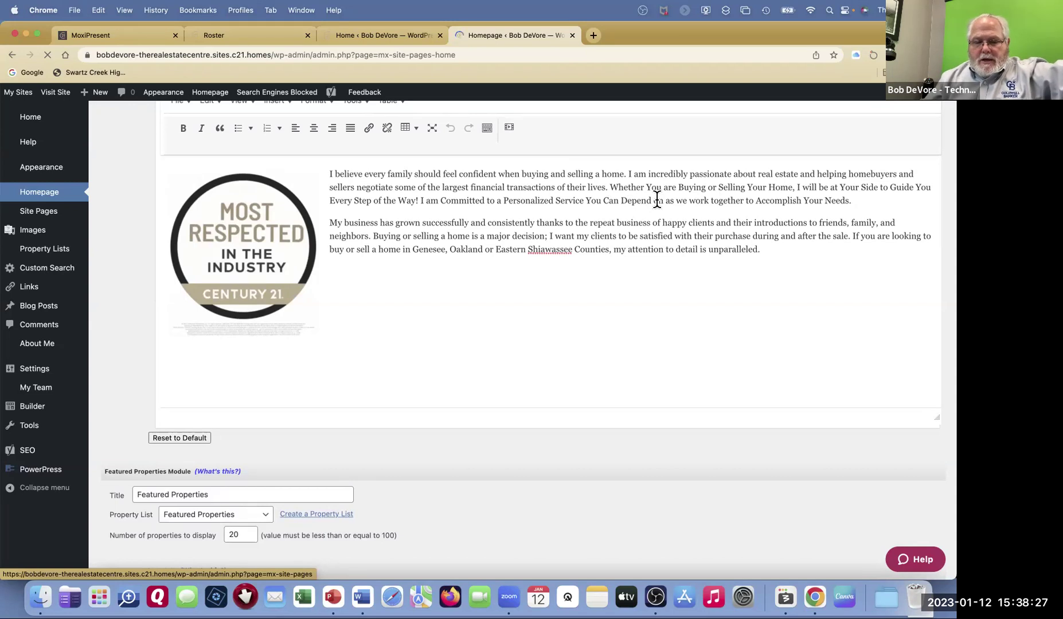
{"action": "scroll", "coordinate": [388, 346], "scroll_direction": "down", "scroll_amount": 1}
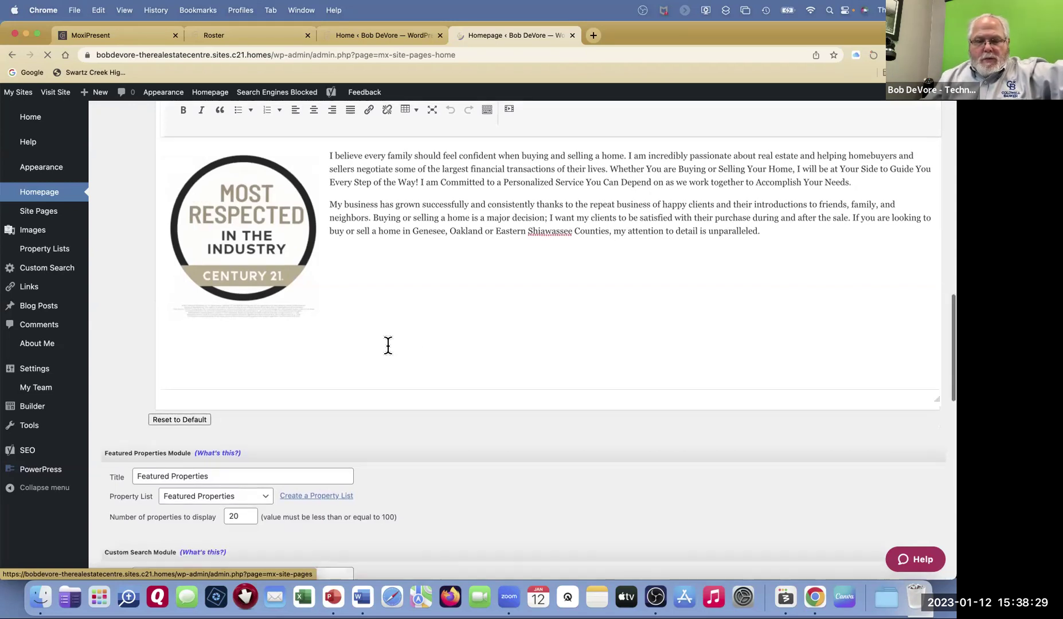
{"action": "scroll", "coordinate": [481, 332], "scroll_direction": "down", "scroll_amount": 10}
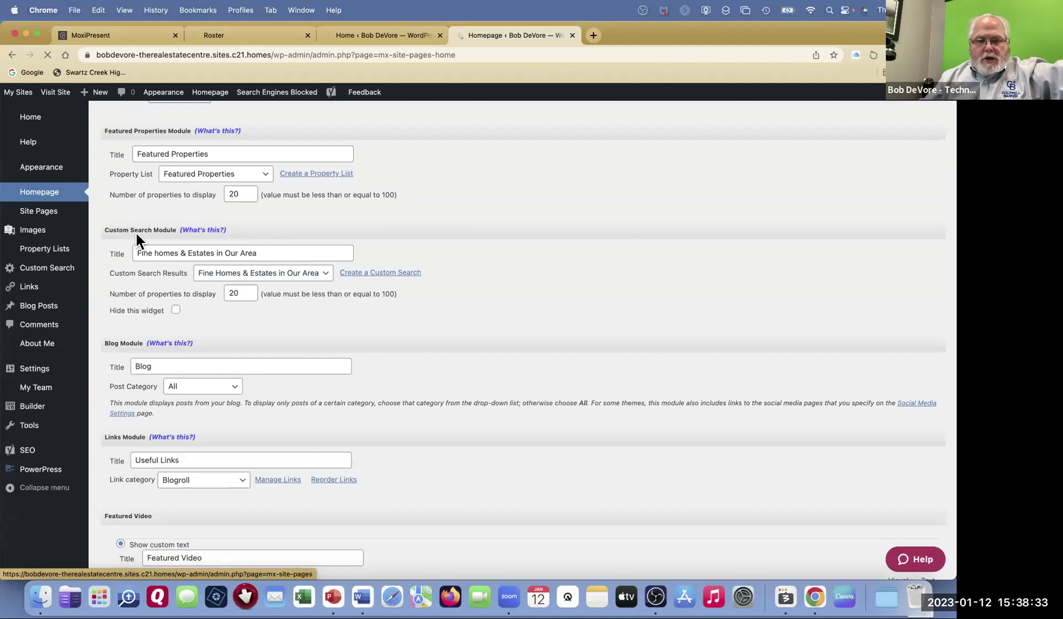
Examine the Custom Search Module's title and its available custom searches, keeping Fine Homes & Estates in Our Area selected.
{"action": "left_click_drag", "start_coordinate": [266, 253], "coordinate": [122, 255]}
{"action": "mouse_move", "coordinate": [73, 257]}
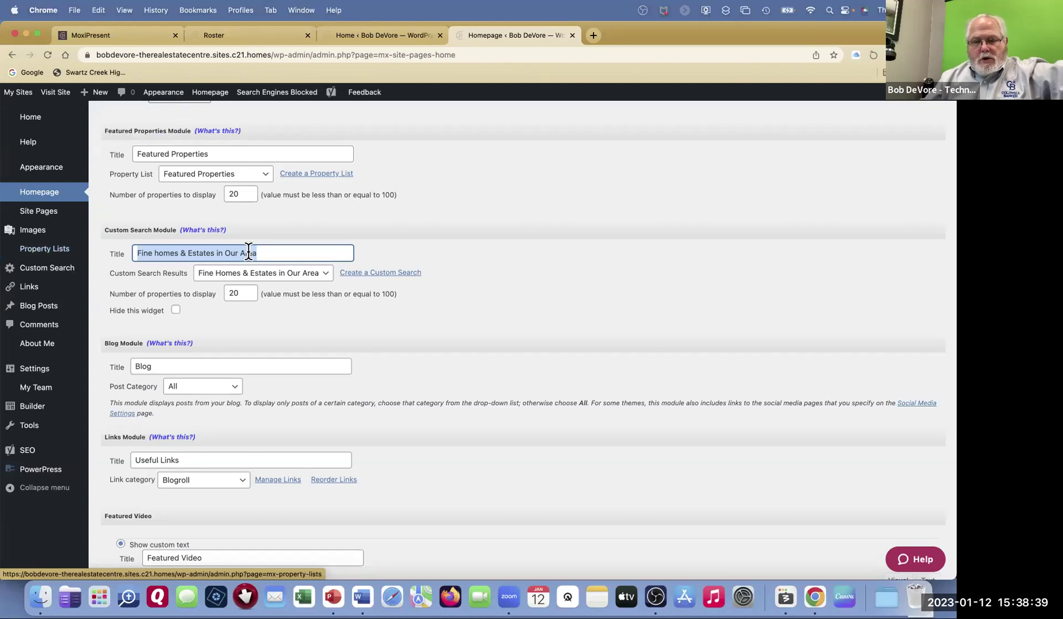
{"action": "left_click", "coordinate": [328, 275]}
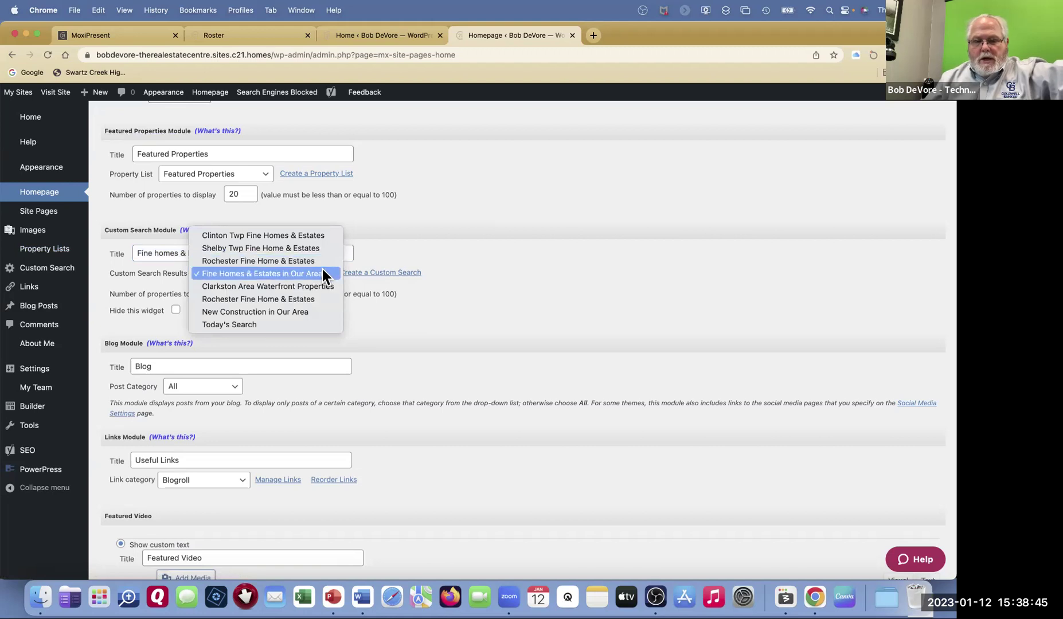
{"action": "left_click", "coordinate": [323, 269]}
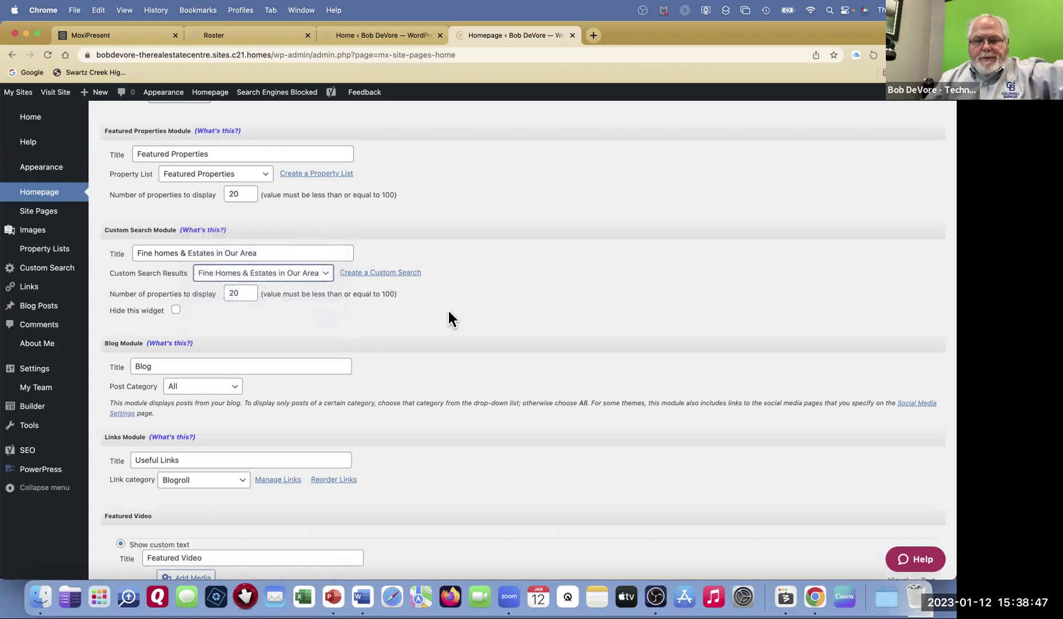
Visit the public website again and view the pages listed under its Properties navigation item.
{"action": "scroll", "coordinate": [459, 312], "scroll_direction": "up", "scroll_amount": 10}
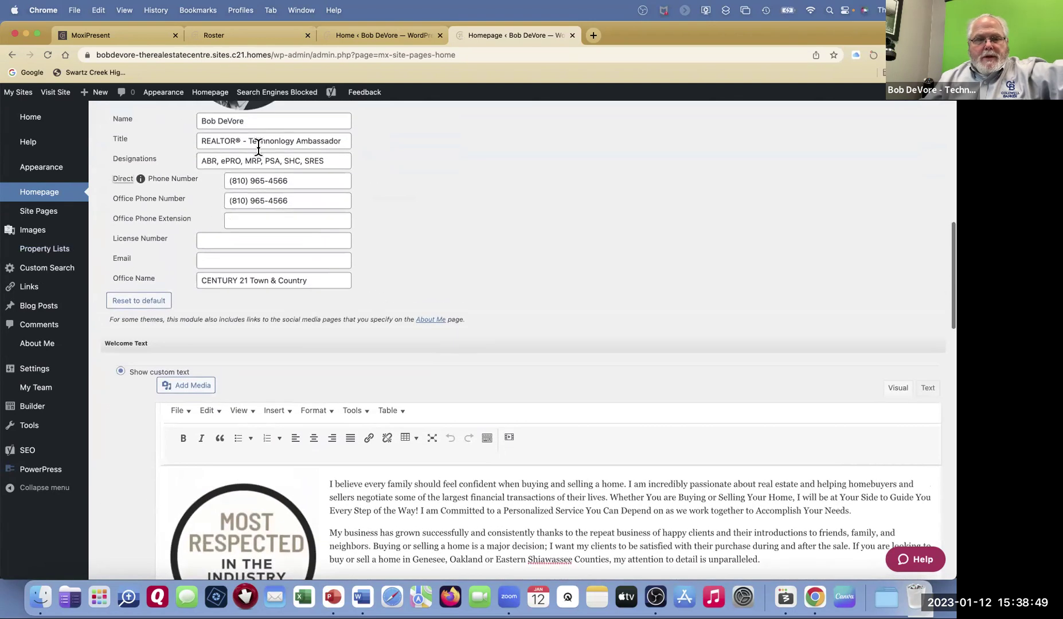
{"action": "left_click", "coordinate": [55, 93]}
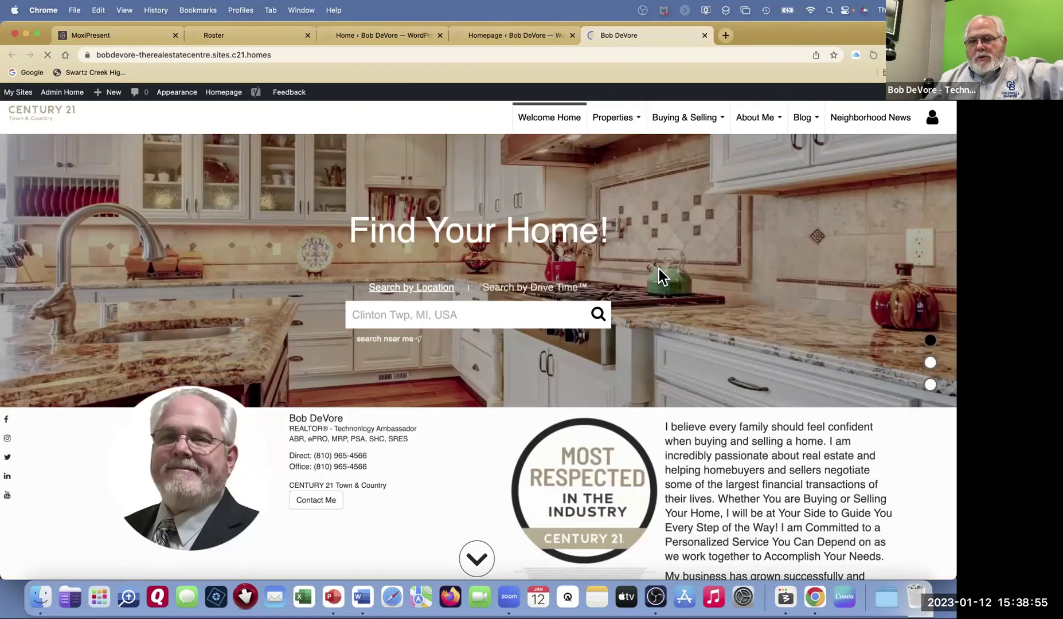
{"action": "mouse_move", "coordinate": [617, 124]}
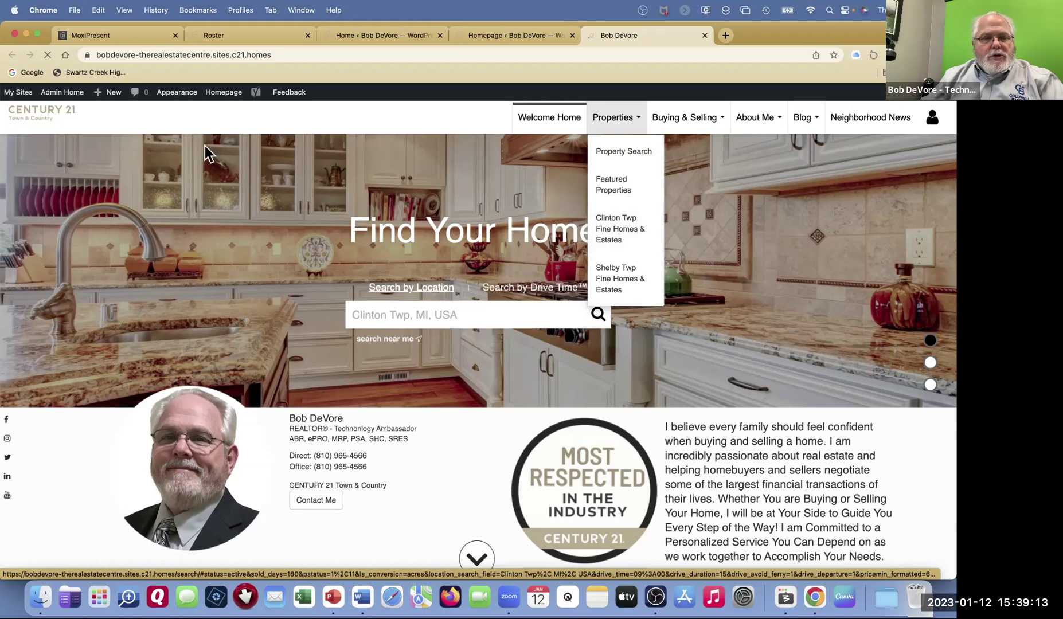
Return to the website's admin home and open the list of all site pages.
{"action": "left_click", "coordinate": [62, 107]}
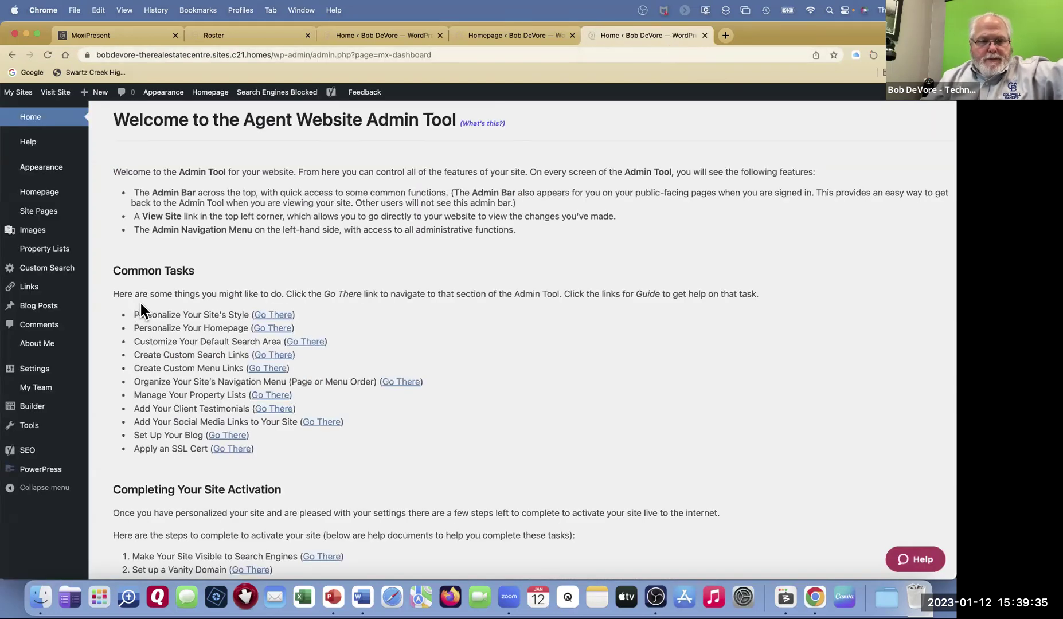
{"action": "mouse_move", "coordinate": [34, 209]}
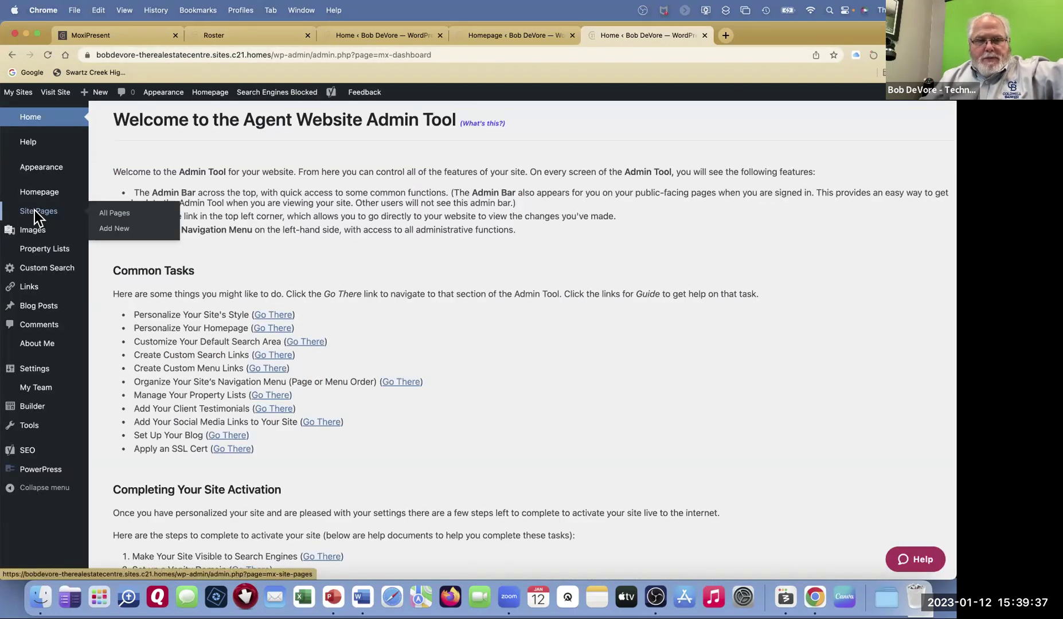
{"action": "left_click", "coordinate": [115, 221]}
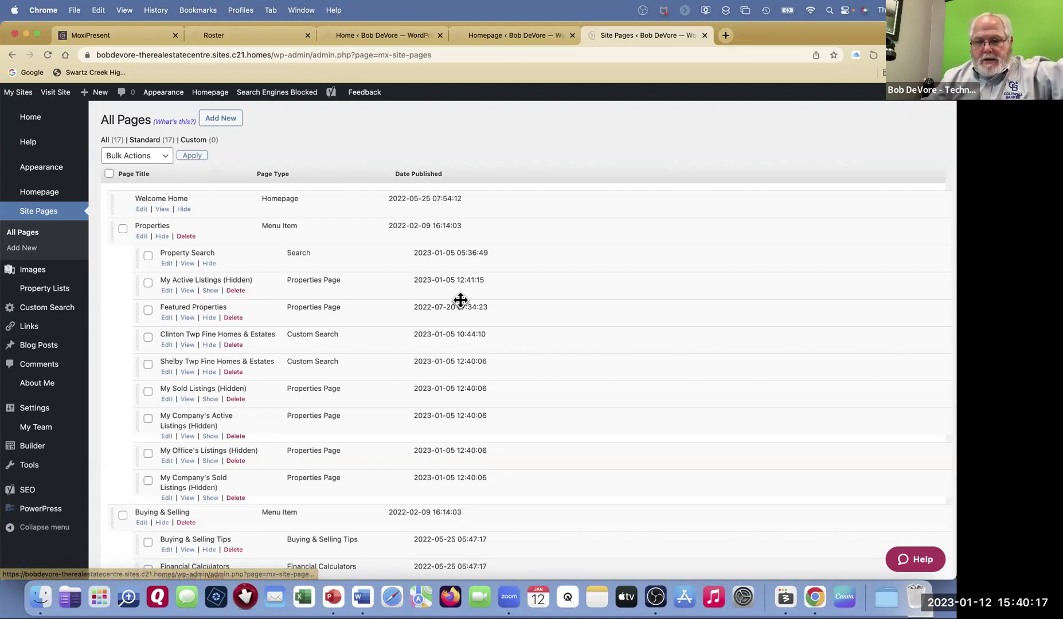
Examine the All Pages list, checking which standard pages under each menu item are shown or hidden.
{"action": "scroll", "coordinate": [463, 300], "scroll_direction": "down", "scroll_amount": 5}
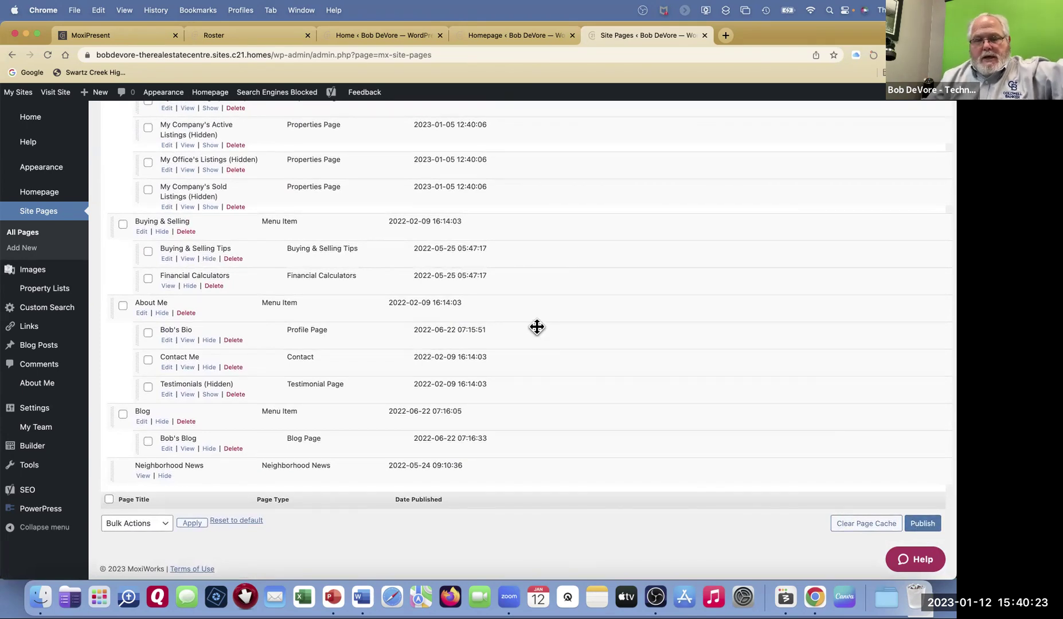
{"action": "scroll", "coordinate": [526, 325], "scroll_direction": "up", "scroll_amount": 3}
{"action": "scroll", "coordinate": [526, 326], "scroll_direction": "up", "scroll_amount": 5}
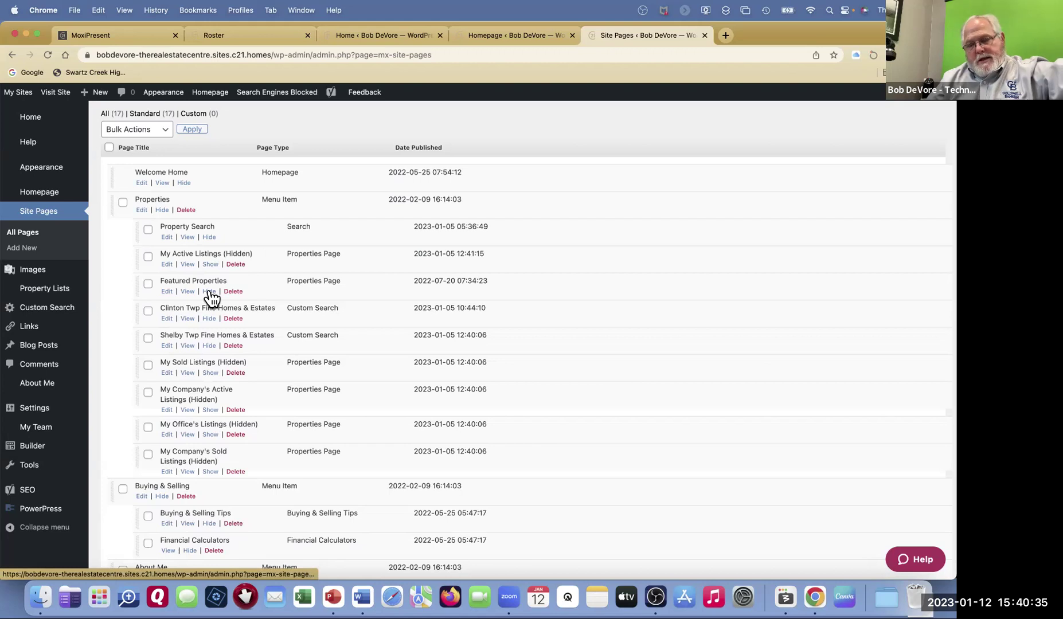
{"action": "scroll", "coordinate": [211, 298], "scroll_direction": "down", "scroll_amount": 2}
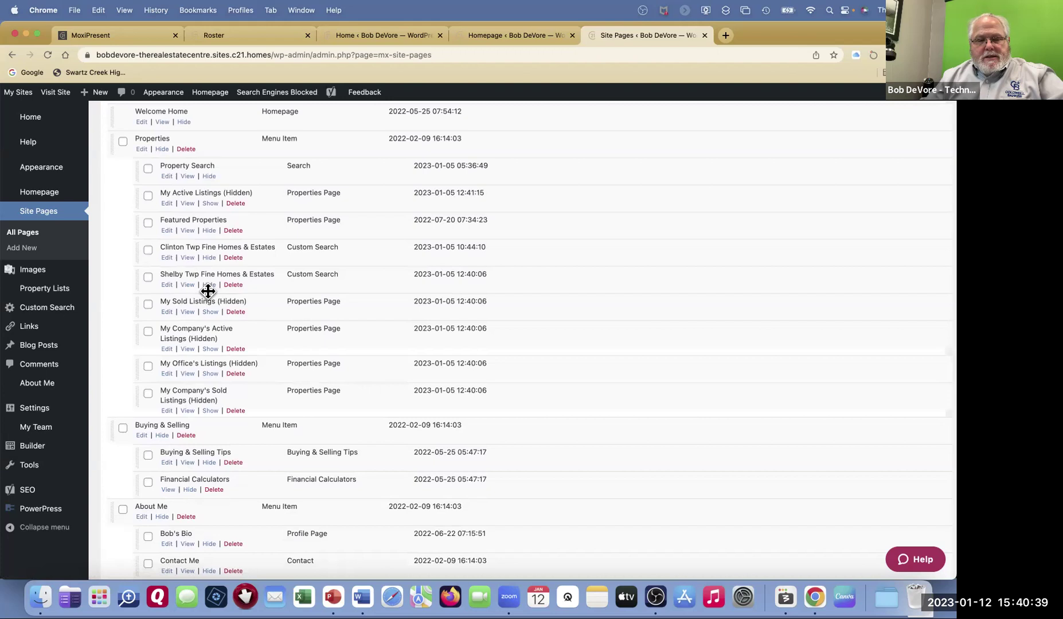
{"action": "scroll", "coordinate": [172, 309], "scroll_direction": "down", "scroll_amount": 1}
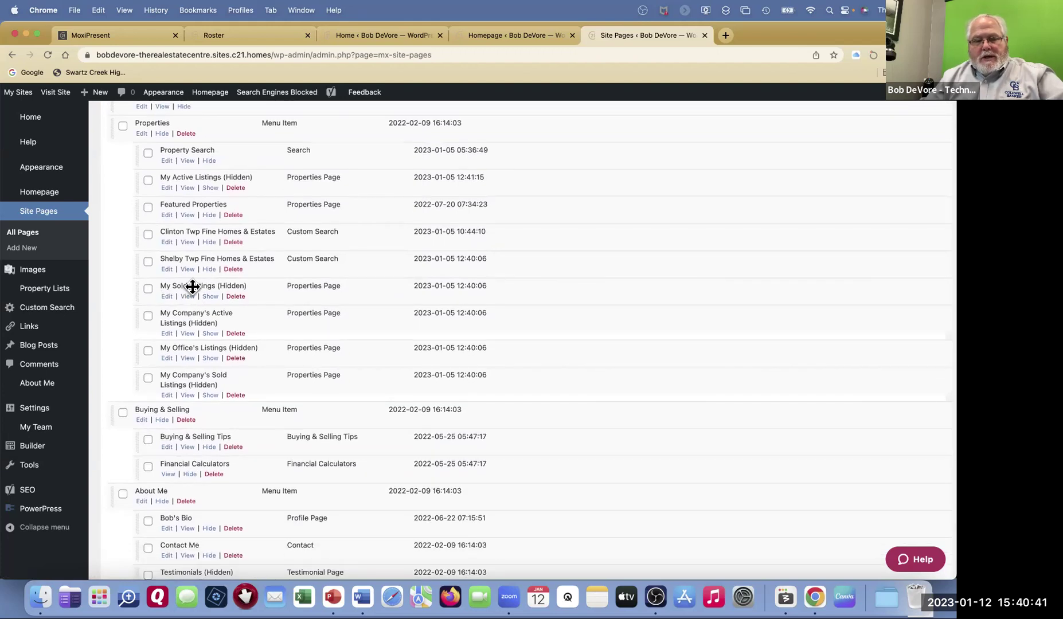
{"action": "scroll", "coordinate": [195, 285], "scroll_direction": "down", "scroll_amount": 5}
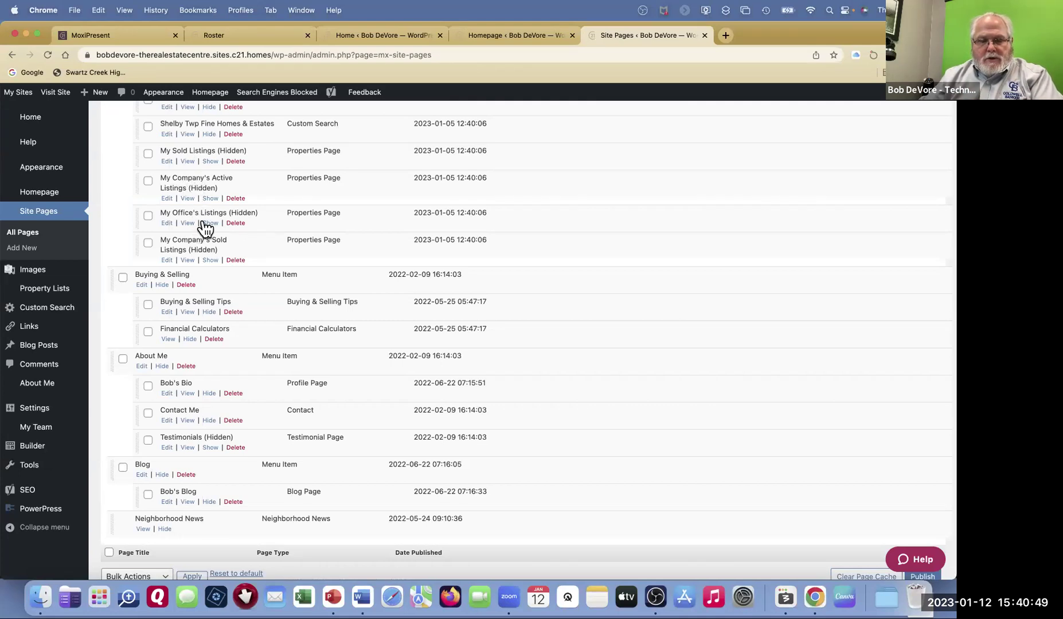
{"action": "scroll", "coordinate": [205, 228], "scroll_direction": "up", "scroll_amount": 5}
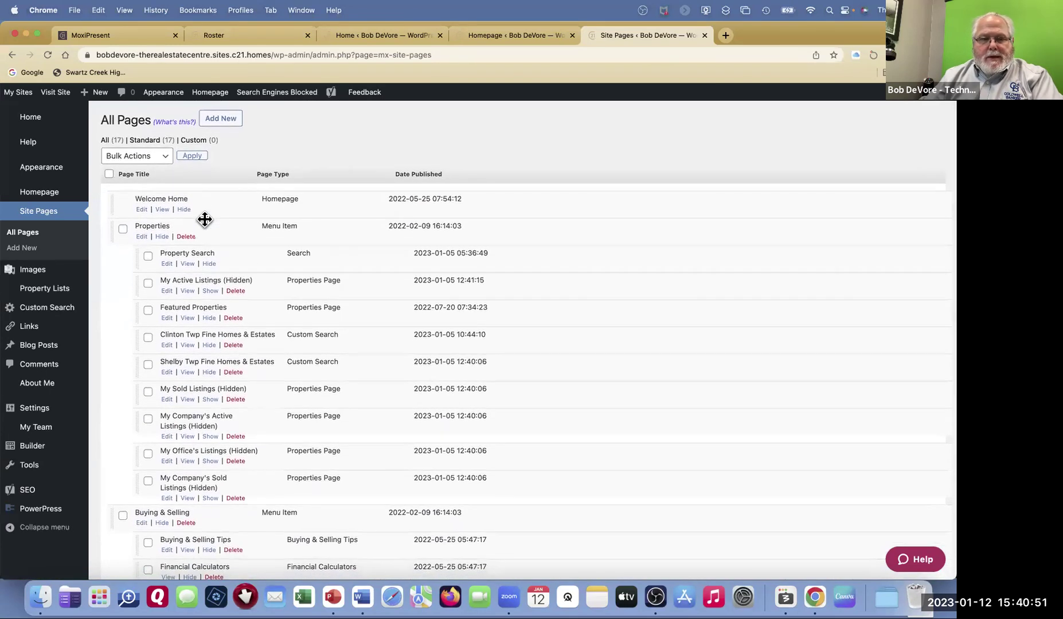
Visit the public website and review the homepage's profile section and Featured Properties listings.
{"action": "left_click", "coordinate": [55, 91]}
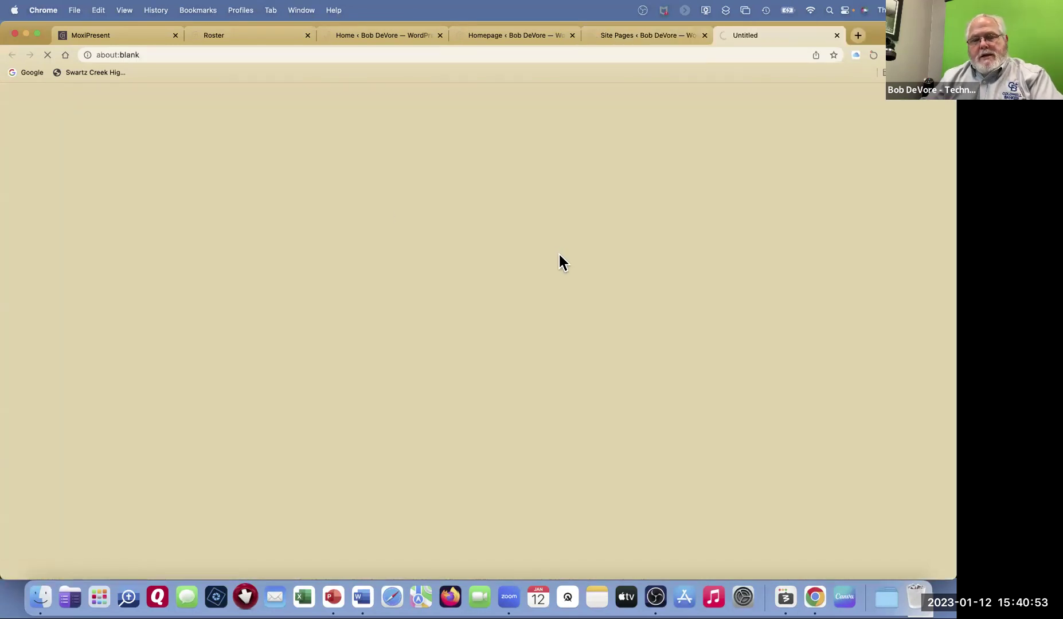
{"action": "scroll", "coordinate": [561, 258], "scroll_direction": "down", "scroll_amount": 5}
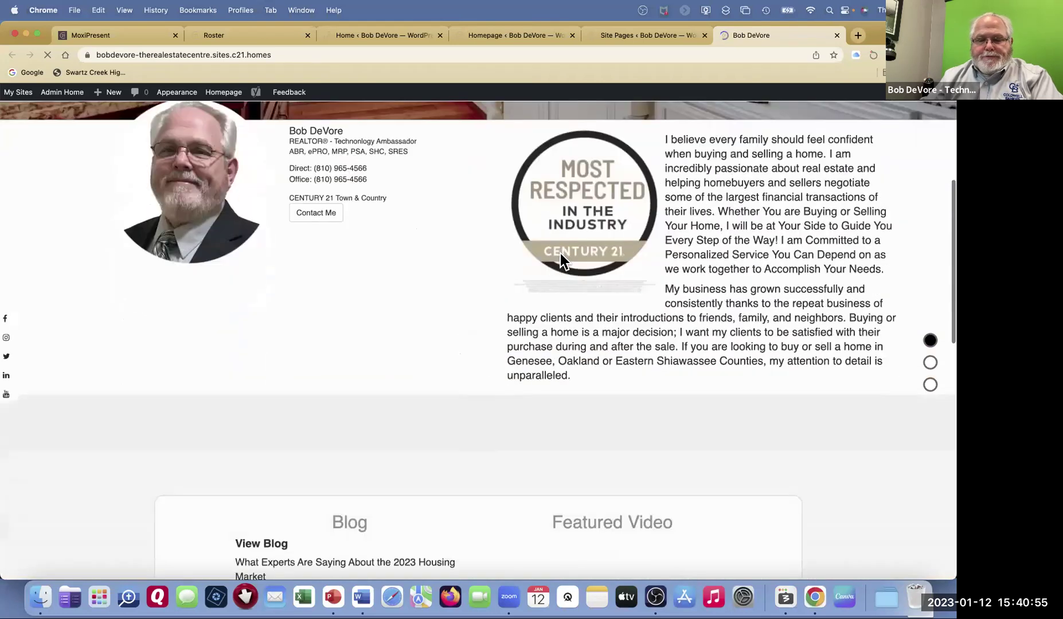
{"action": "scroll", "coordinate": [561, 254], "scroll_direction": "down", "scroll_amount": 5}
{"action": "scroll", "coordinate": [561, 254], "scroll_direction": "up", "scroll_amount": 5}
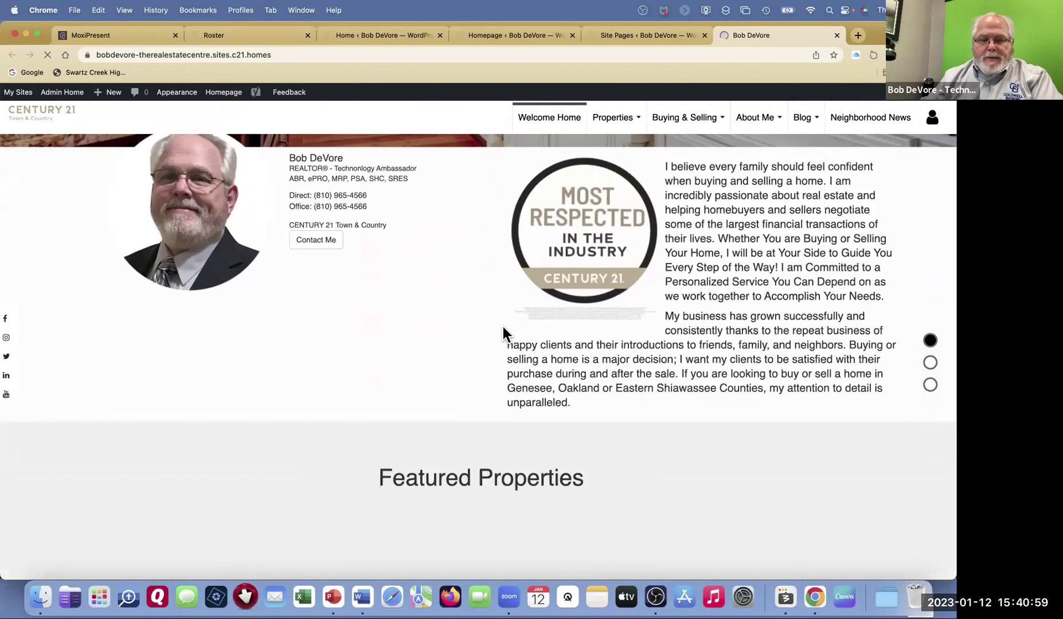
{"action": "scroll", "coordinate": [502, 327], "scroll_direction": "down", "scroll_amount": 5}
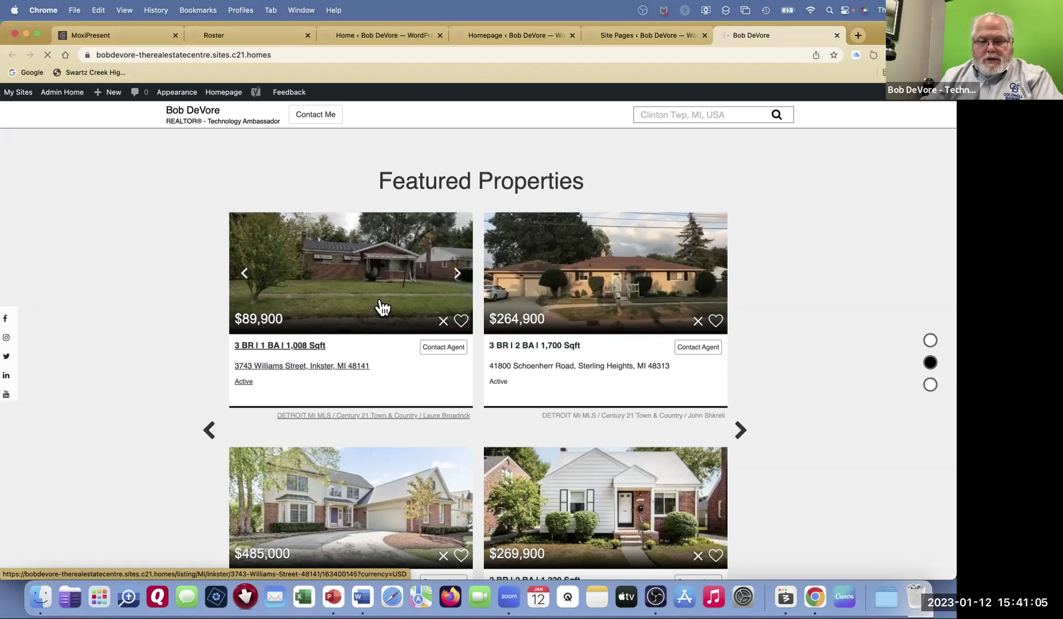
{"action": "scroll", "coordinate": [498, 340], "scroll_direction": "down", "scroll_amount": 3}
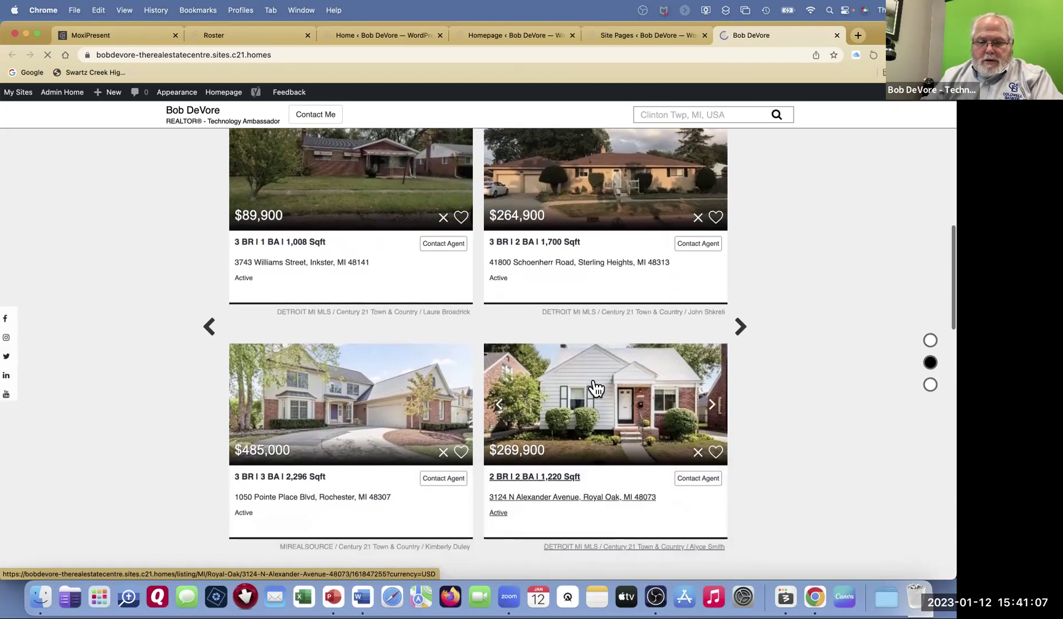
View the details of the first featured property, highlight the direct number on its agent contact card, and close the listing.
{"action": "left_click", "coordinate": [353, 225]}
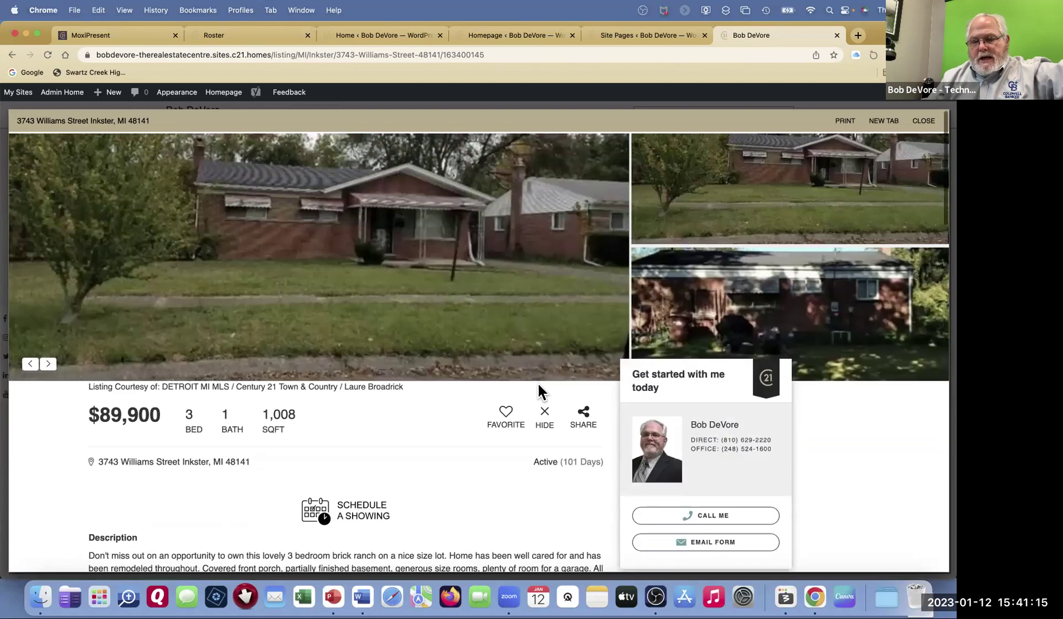
{"action": "scroll", "coordinate": [538, 383], "scroll_direction": "down", "scroll_amount": 2}
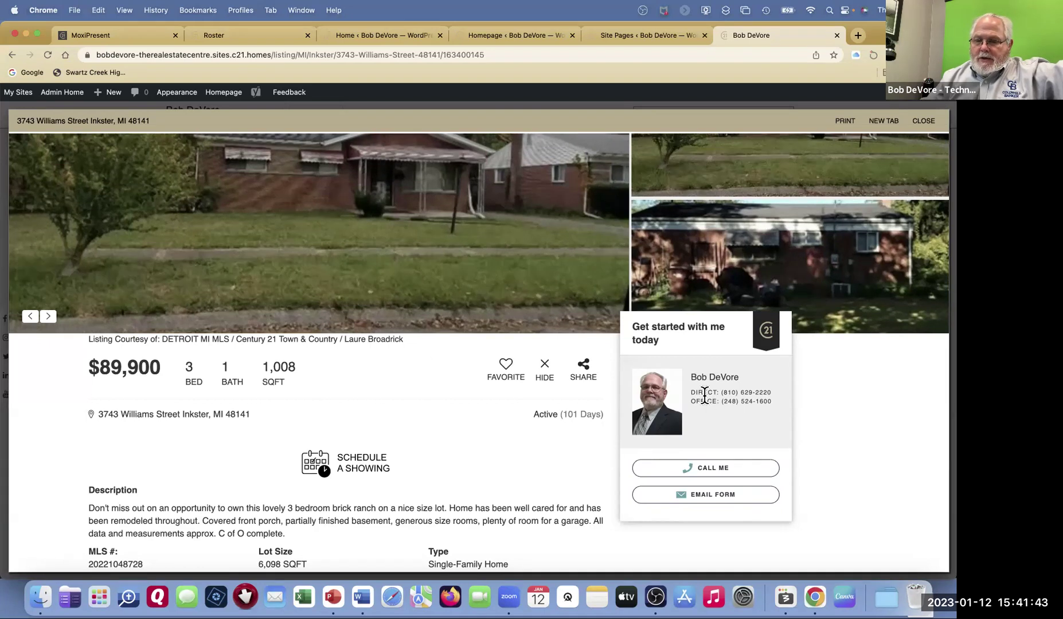
{"action": "left_click_drag", "start_coordinate": [690, 392], "coordinate": [775, 391]}
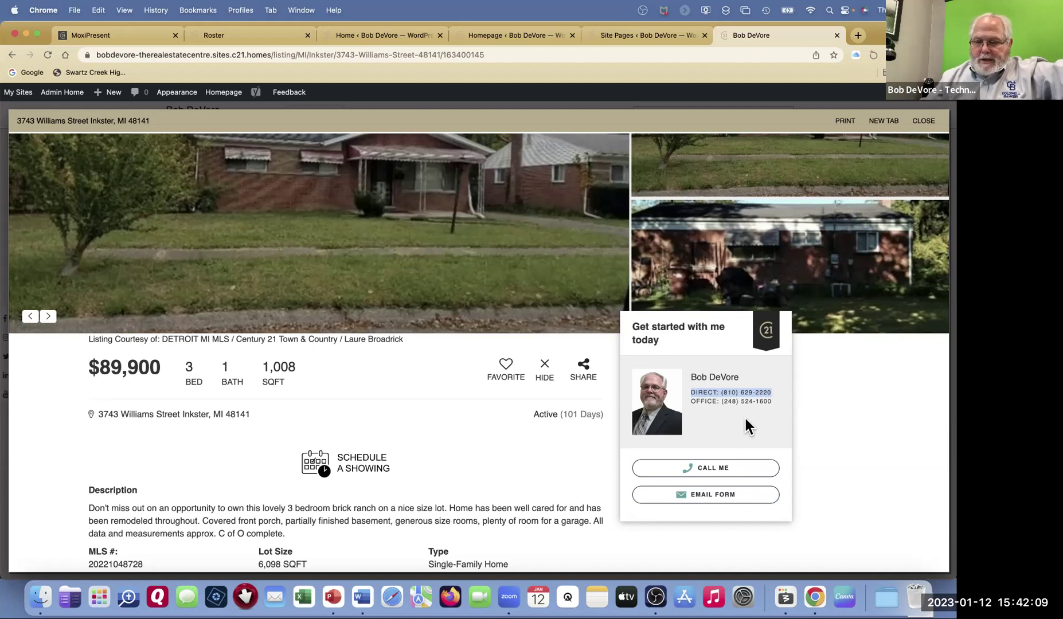
{"action": "scroll", "coordinate": [746, 422], "scroll_direction": "down", "scroll_amount": 3}
{"action": "scroll", "coordinate": [745, 421], "scroll_direction": "up", "scroll_amount": 4}
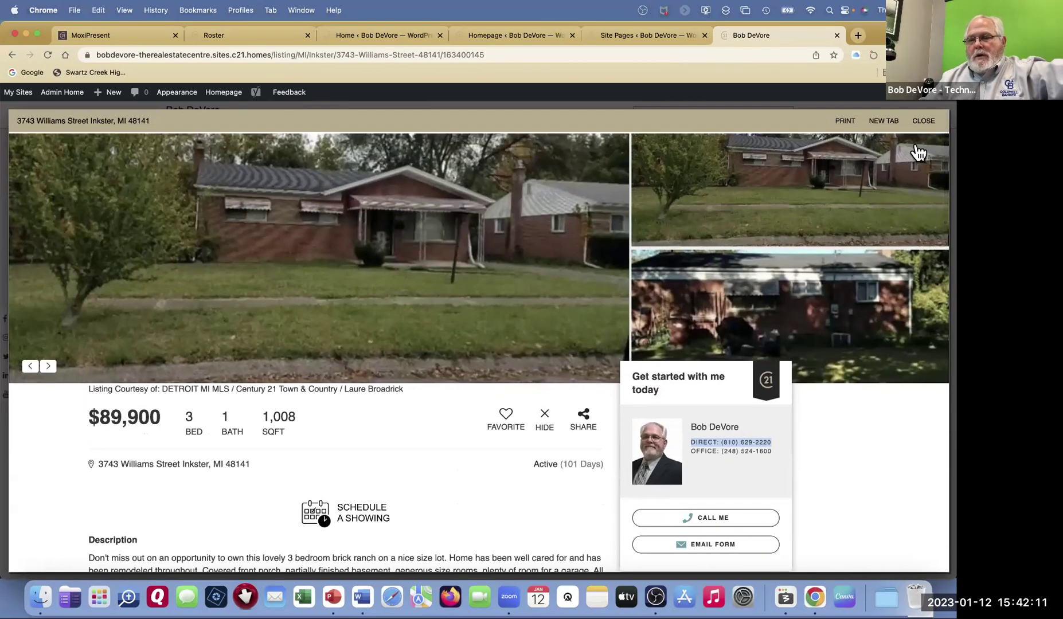
{"action": "left_click", "coordinate": [924, 120]}
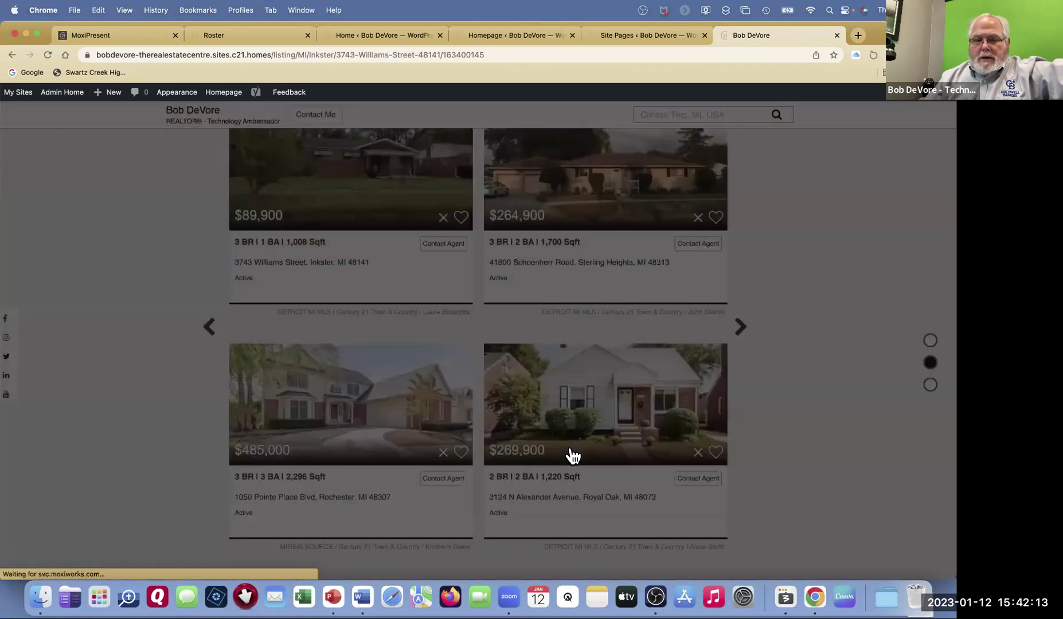
Review the homepage's Fine Homes & Estates in Our Area, Blog and Featured Video sections, ending back at the profile section.
{"action": "scroll", "coordinate": [571, 455], "scroll_direction": "down", "scroll_amount": 5}
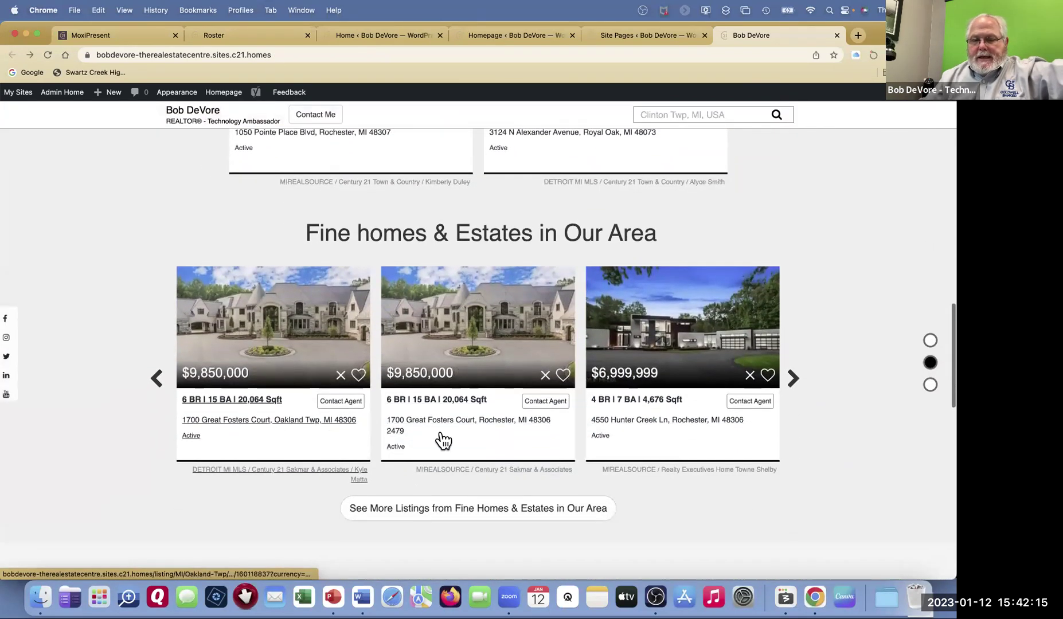
{"action": "scroll", "coordinate": [418, 344], "scroll_direction": "down", "scroll_amount": 4}
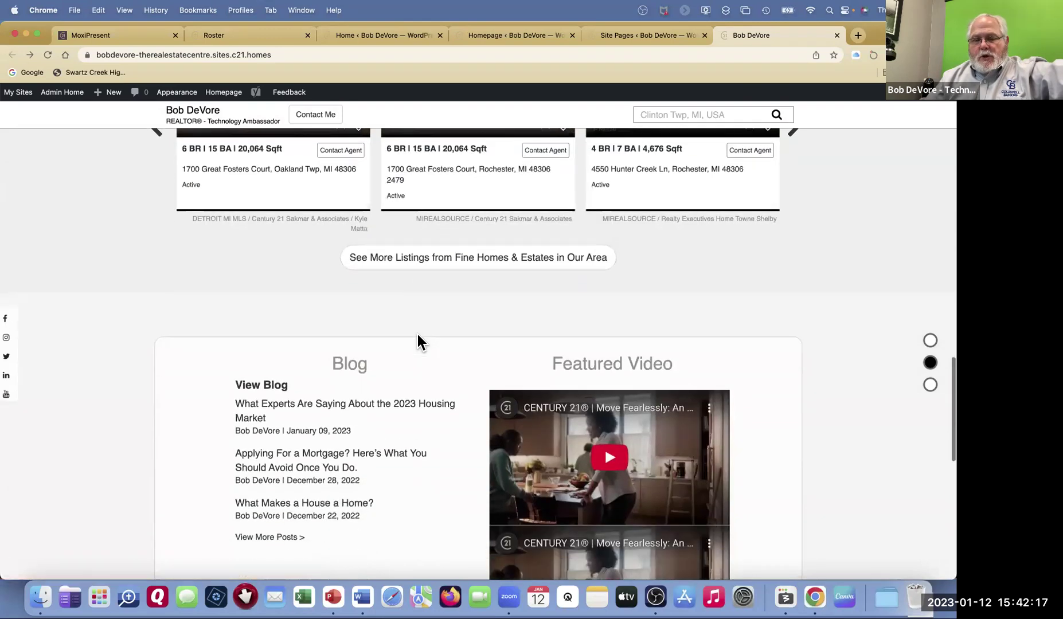
{"action": "scroll", "coordinate": [418, 336], "scroll_direction": "down", "scroll_amount": 3}
{"action": "scroll", "coordinate": [418, 335], "scroll_direction": "up", "scroll_amount": 15}
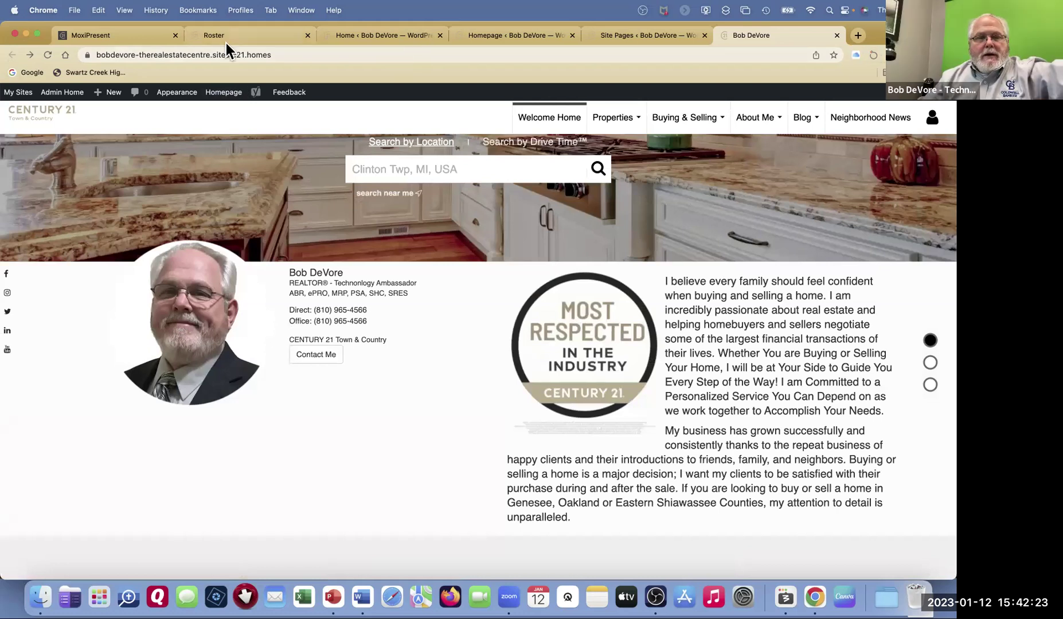
Switch to Firefox, open the agent's Coldwell Banker website in a new tab and hide the bookmarks sidebar.
{"action": "left_click", "coordinate": [16, 34]}
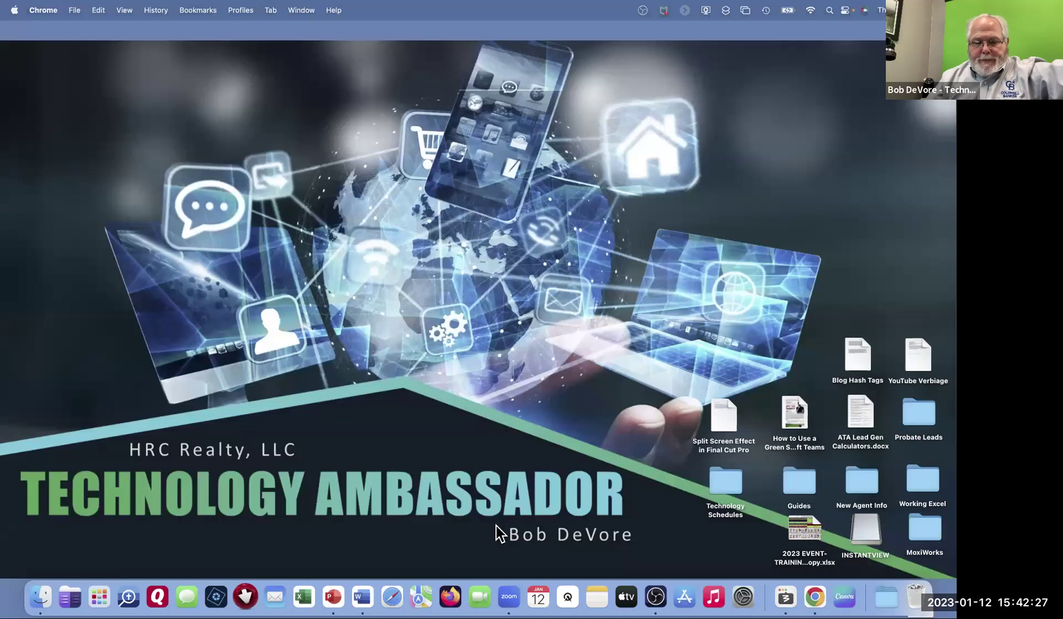
{"action": "left_click", "coordinate": [456, 595]}
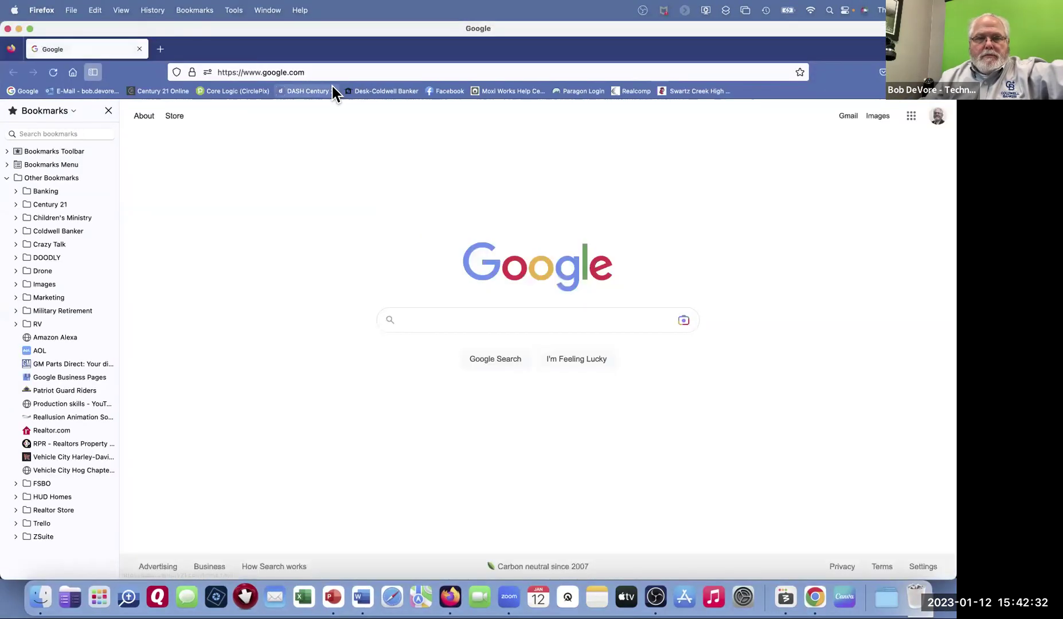
{"action": "left_click", "coordinate": [160, 49]}
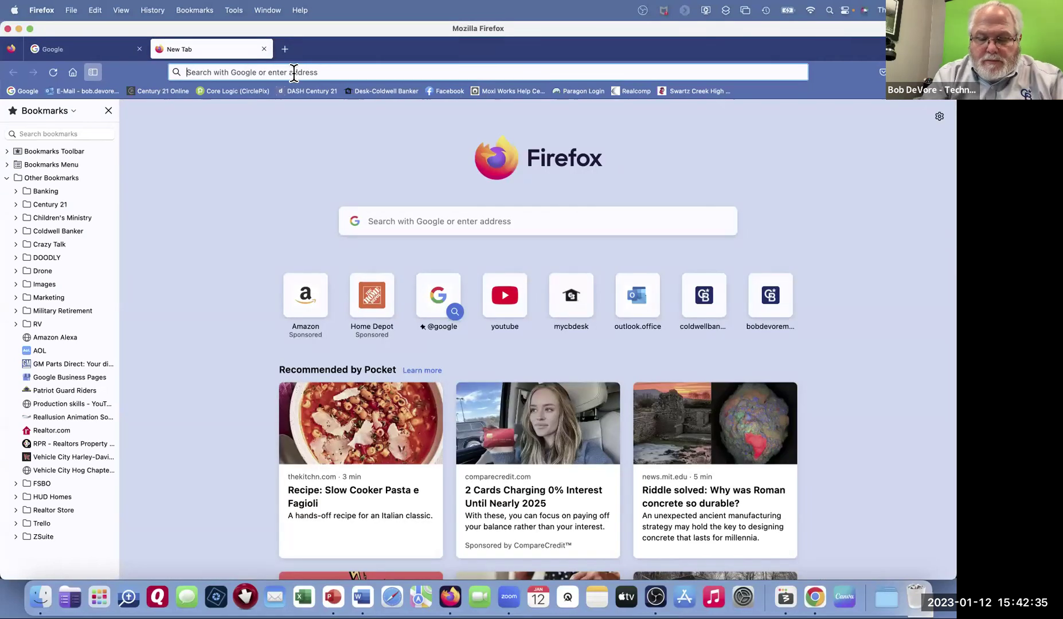
{"action": "type", "text": "bobdevore"}
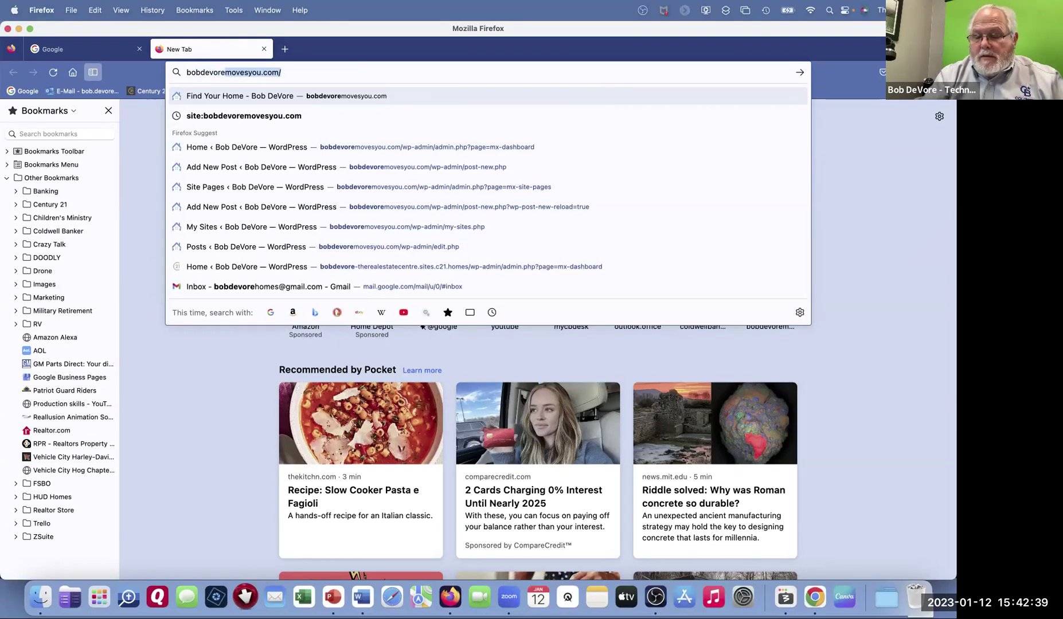
{"action": "key", "text": "Return"}
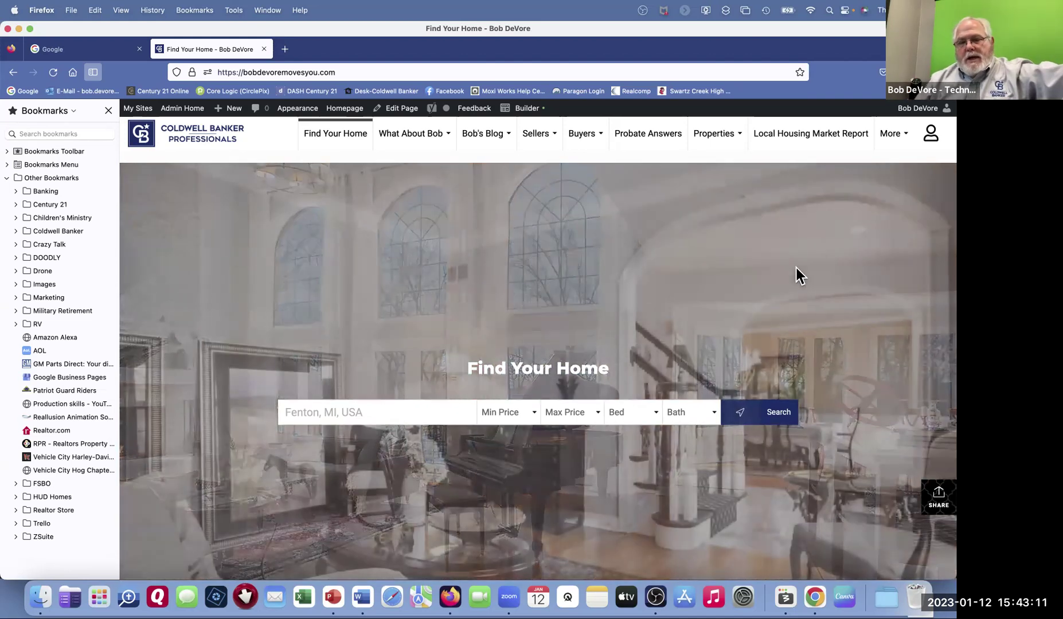
{"action": "key", "text": "super+b"}
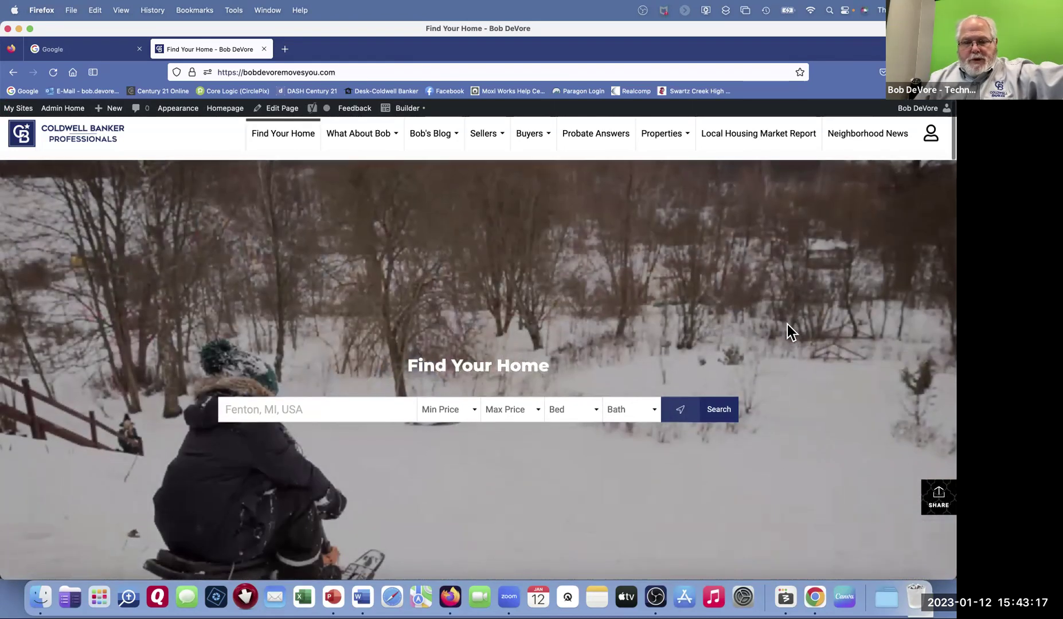
Review the Coldwell Banker homepage's rotating banner, Featured Properties, and Sell faster and Buy easier sections.
{"action": "scroll", "coordinate": [787, 324], "scroll_direction": "down", "scroll_amount": 7}
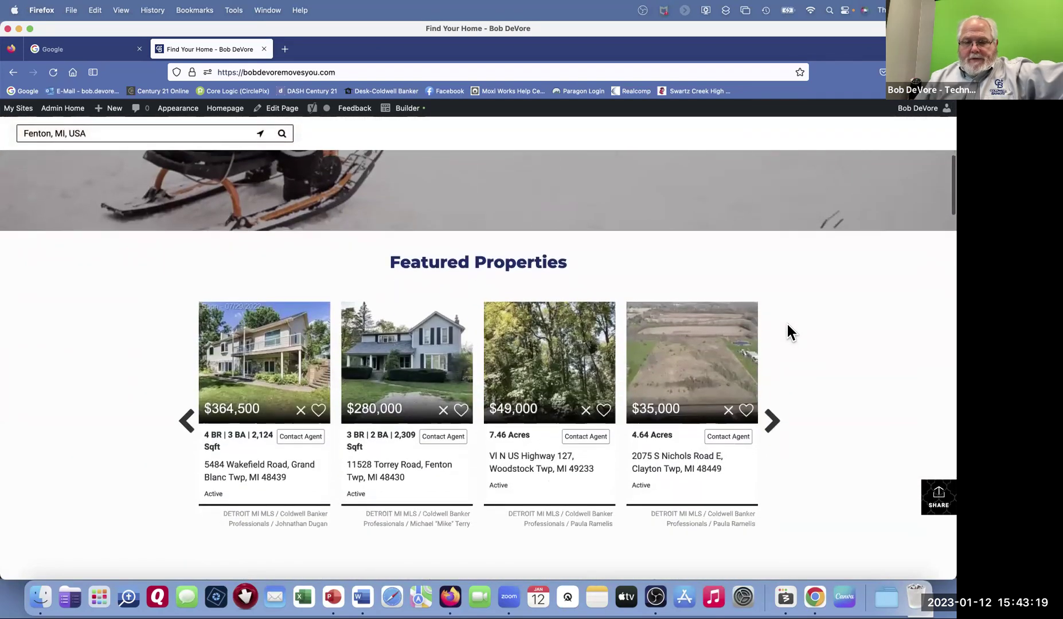
{"action": "mouse_move", "coordinate": [557, 362]}
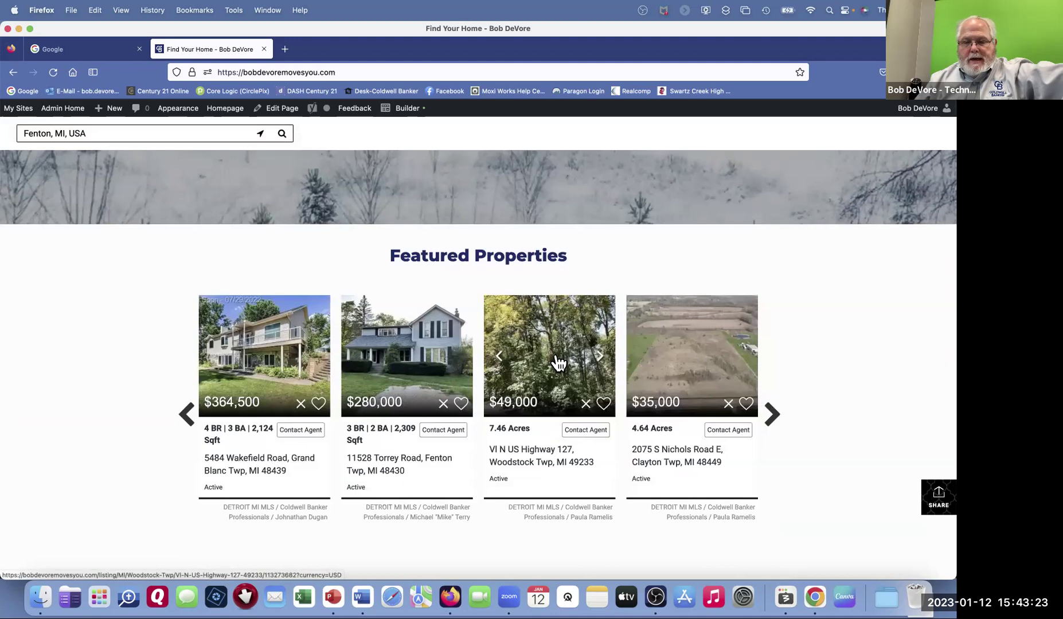
{"action": "scroll", "coordinate": [558, 362], "scroll_direction": "down", "scroll_amount": 3}
{"action": "scroll", "coordinate": [556, 354], "scroll_direction": "up", "scroll_amount": 5}
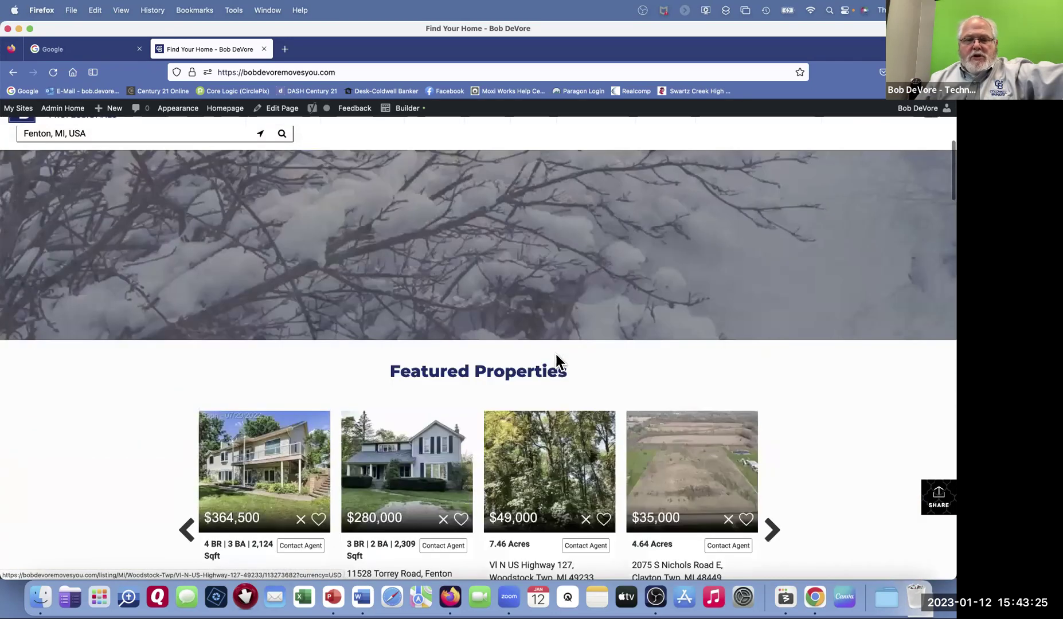
{"action": "scroll", "coordinate": [556, 354], "scroll_direction": "up", "scroll_amount": 4}
{"action": "scroll", "coordinate": [556, 354], "scroll_direction": "down", "scroll_amount": 10}
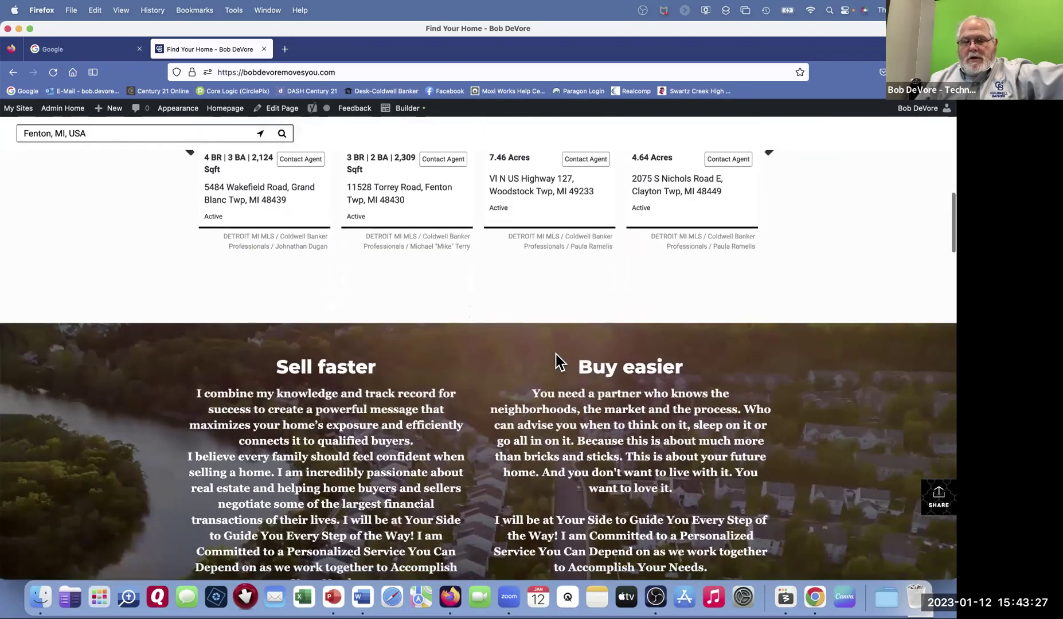
{"action": "scroll", "coordinate": [556, 356], "scroll_direction": "down", "scroll_amount": 5}
{"action": "scroll", "coordinate": [556, 354], "scroll_direction": "up", "scroll_amount": 2}
{"action": "scroll", "coordinate": [556, 354], "scroll_direction": "down", "scroll_amount": 2}
{"action": "scroll", "coordinate": [556, 354], "scroll_direction": "up", "scroll_amount": 1}
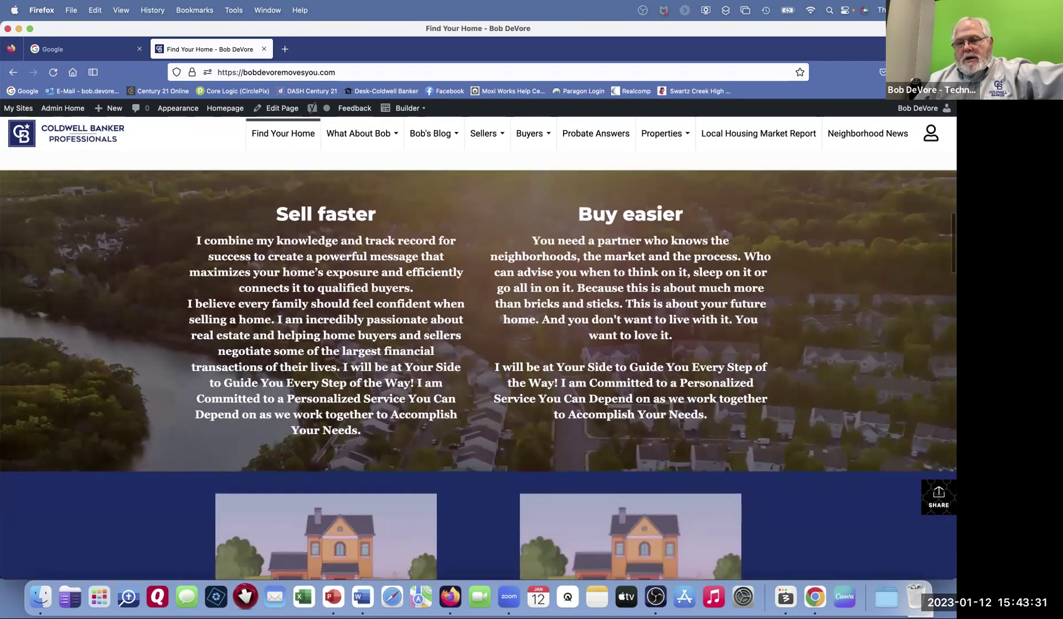
Examine the homepage's welcome videos, free sellers and buyers guides, instant home estimate, video and blog post sections.
{"action": "scroll", "coordinate": [762, 330], "scroll_direction": "down", "scroll_amount": 3}
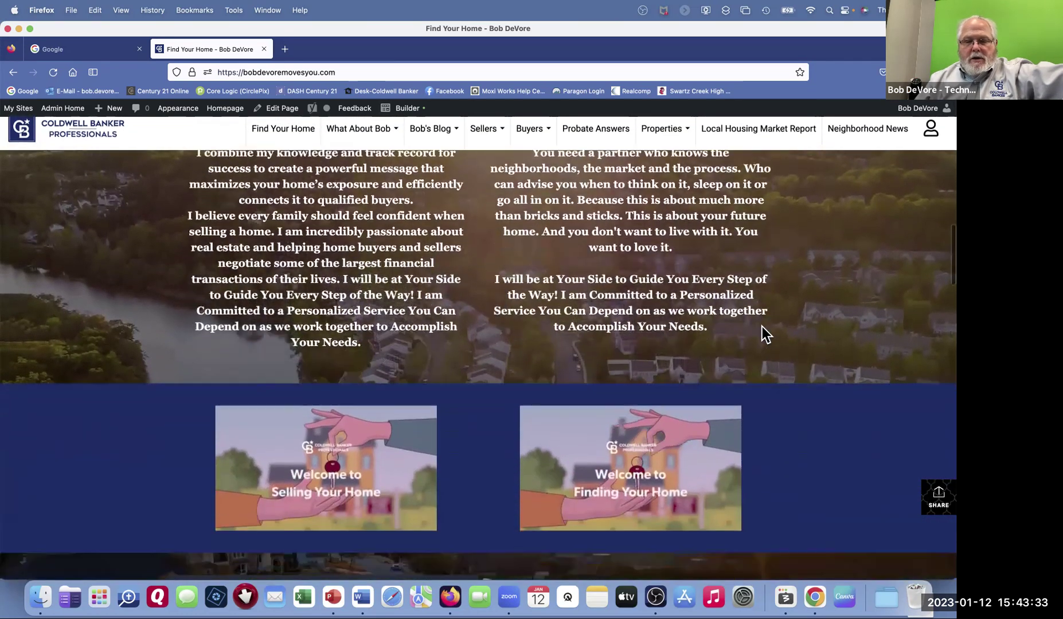
{"action": "scroll", "coordinate": [763, 330], "scroll_direction": "down", "scroll_amount": 5}
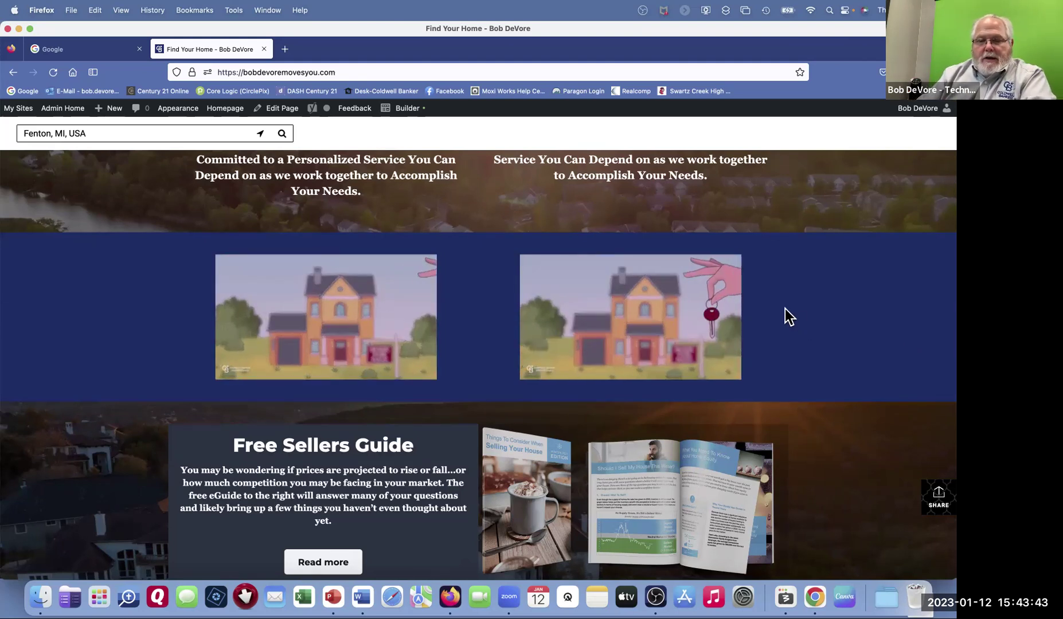
{"action": "scroll", "coordinate": [794, 327], "scroll_direction": "down", "scroll_amount": 5}
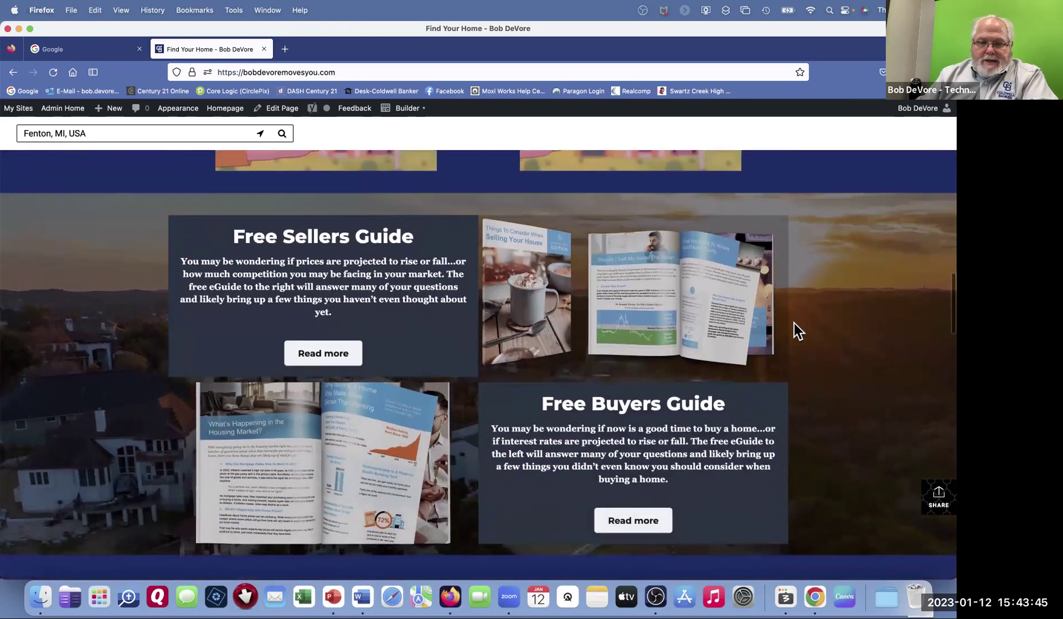
{"action": "scroll", "coordinate": [794, 323], "scroll_direction": "down", "scroll_amount": 6}
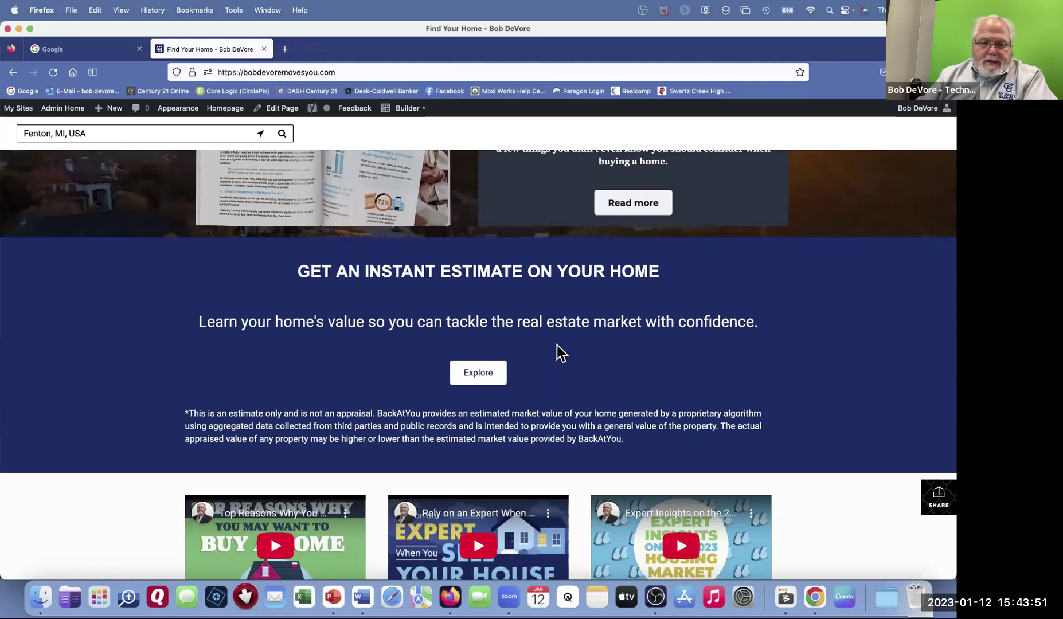
{"action": "scroll", "coordinate": [559, 353], "scroll_direction": "down", "scroll_amount": 5}
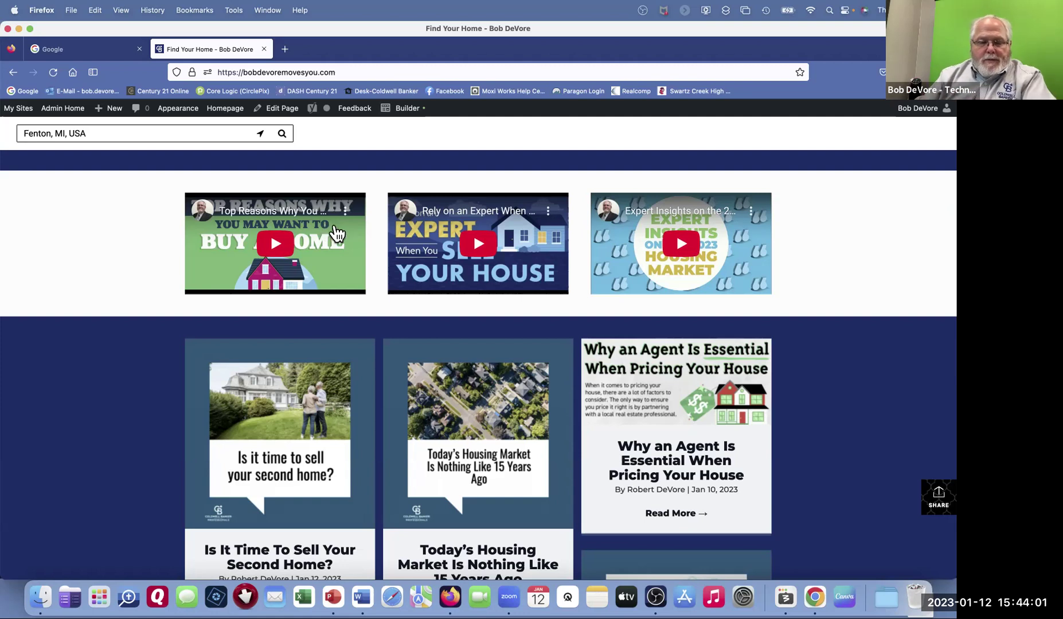
Review the homepage's blog posts, mortgage rates and Useful Links section, ending back at the Find Your Home banner.
{"action": "scroll", "coordinate": [612, 373], "scroll_direction": "down", "scroll_amount": 2}
{"action": "scroll", "coordinate": [572, 372], "scroll_direction": "down", "scroll_amount": 10}
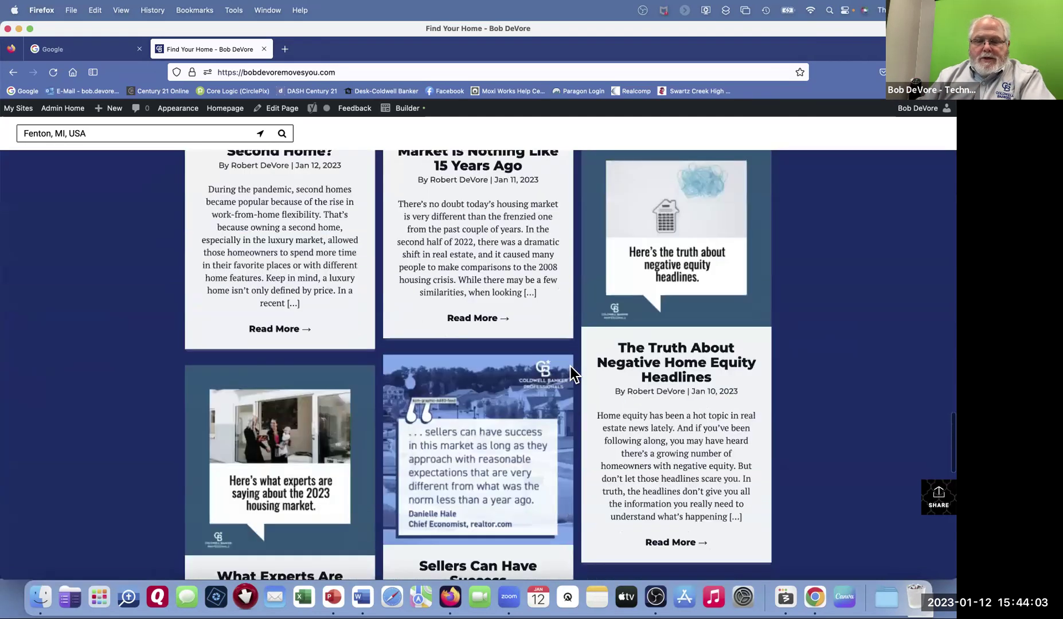
{"action": "scroll", "coordinate": [570, 367], "scroll_direction": "up", "scroll_amount": 6}
{"action": "scroll", "coordinate": [570, 367], "scroll_direction": "up", "scroll_amount": 5}
{"action": "scroll", "coordinate": [571, 366], "scroll_direction": "down", "scroll_amount": 12}
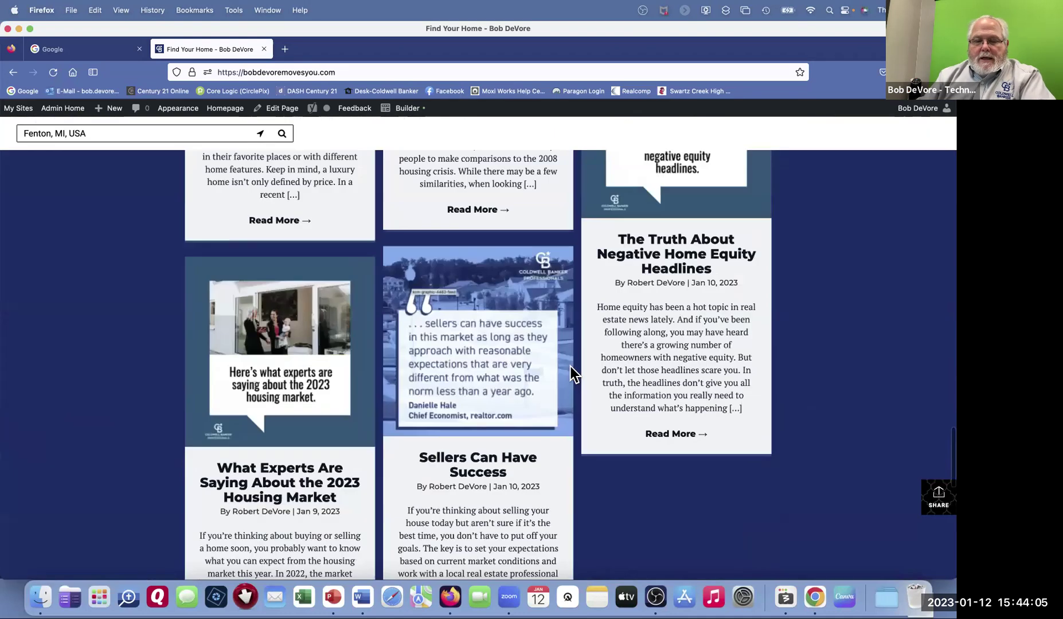
{"action": "scroll", "coordinate": [529, 244], "scroll_direction": "up", "scroll_amount": 3}
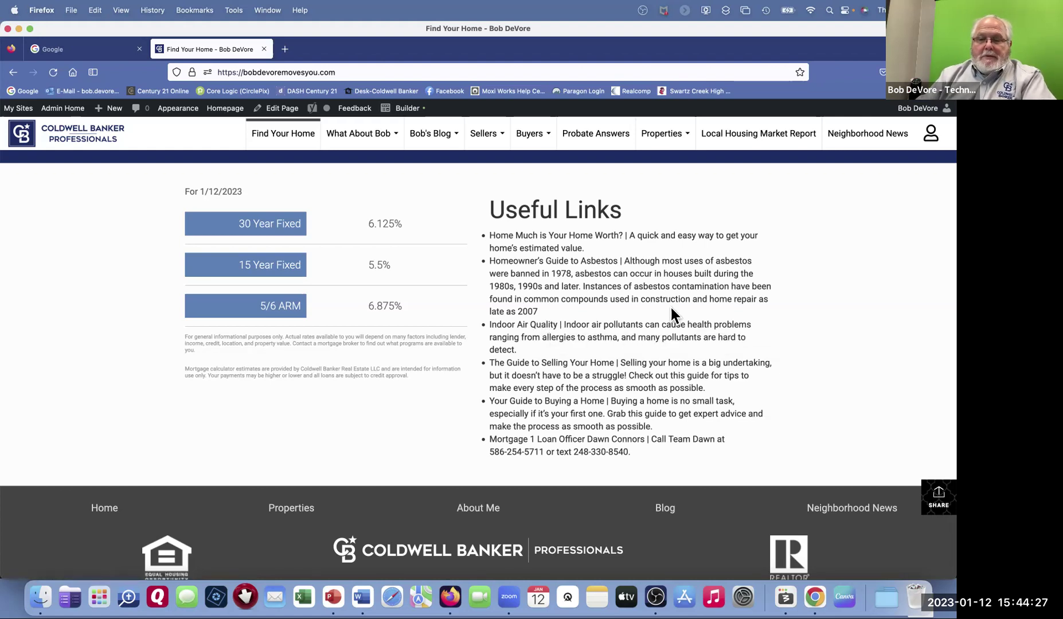
{"action": "scroll", "coordinate": [671, 310], "scroll_direction": "up", "scroll_amount": 20}
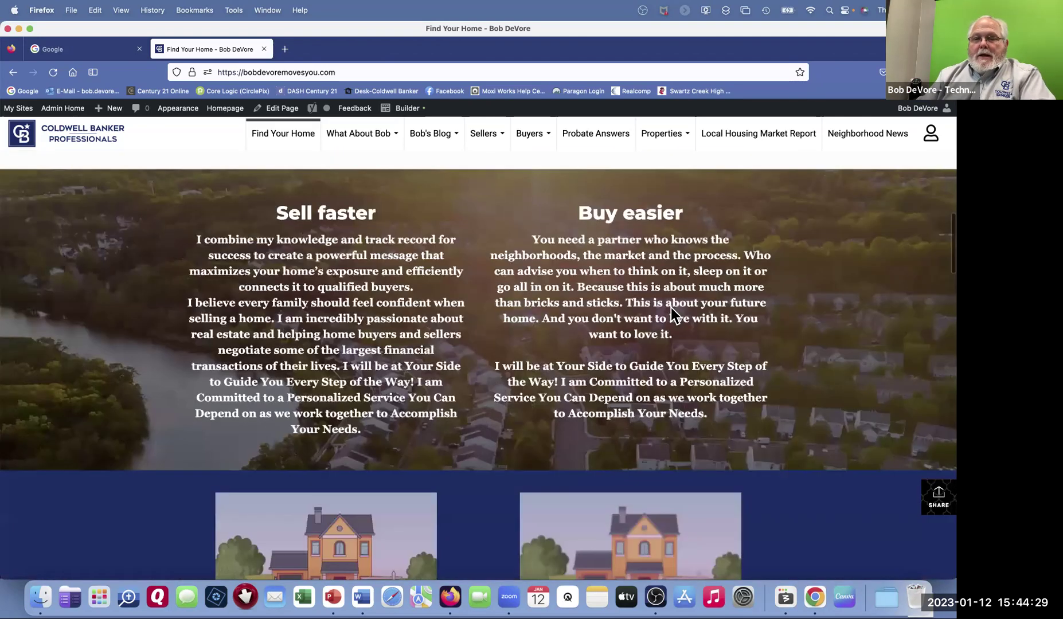
{"action": "scroll", "coordinate": [671, 308], "scroll_direction": "up", "scroll_amount": 5}
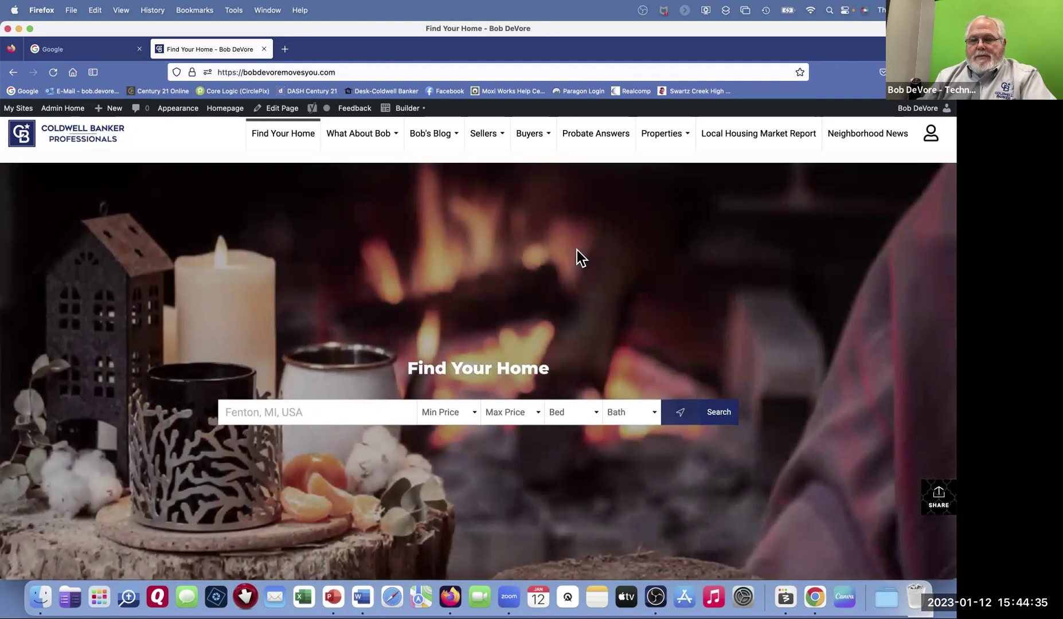
Open the Mortgage Pre-Approval page for buyers and review the lender's contact details, application options and mission statement.
{"action": "mouse_move", "coordinate": [549, 136]}
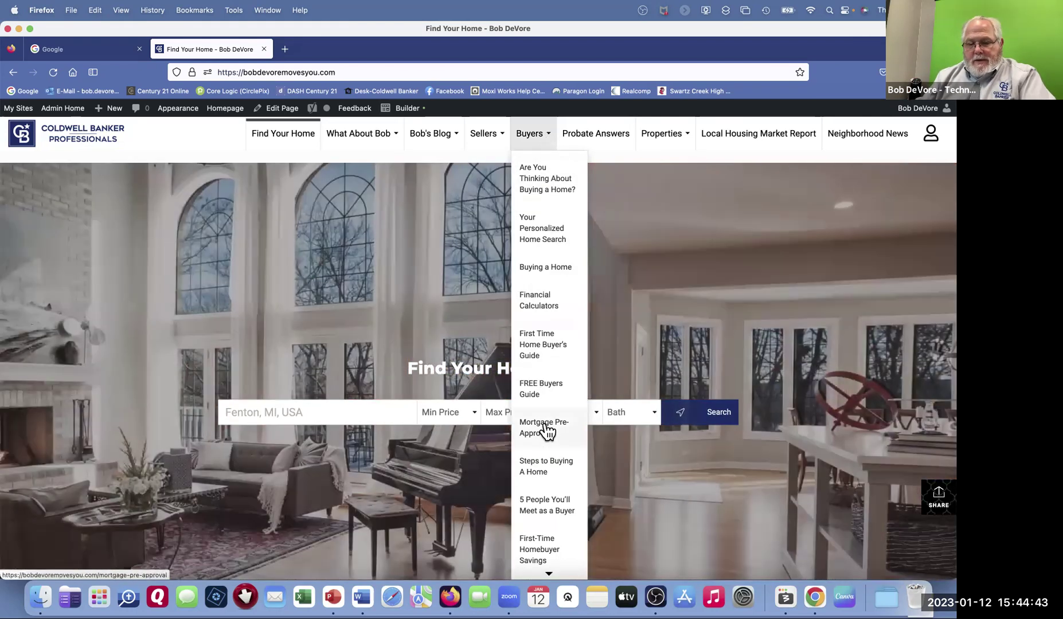
{"action": "left_click", "coordinate": [544, 425]}
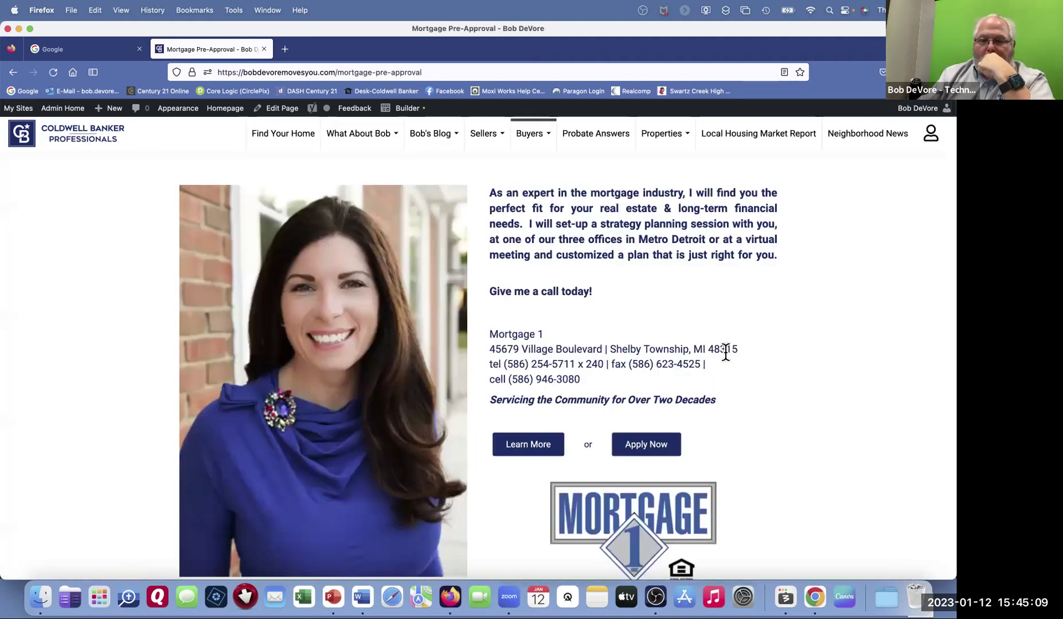
{"action": "scroll", "coordinate": [729, 362], "scroll_direction": "down", "scroll_amount": 2}
{"action": "scroll", "coordinate": [729, 363], "scroll_direction": "down", "scroll_amount": 2}
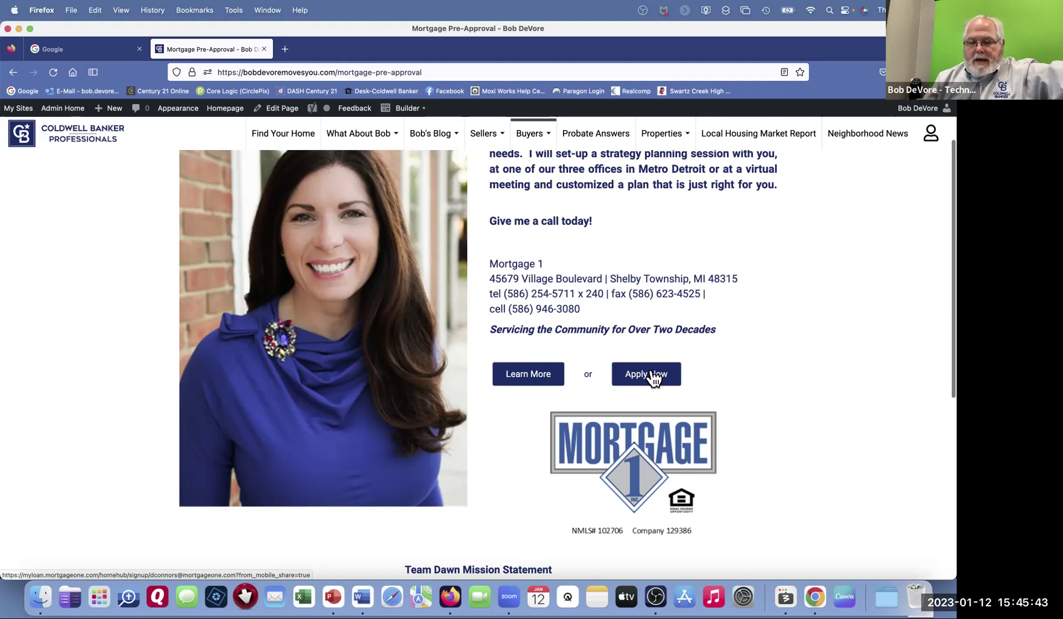
{"action": "scroll", "coordinate": [653, 376], "scroll_direction": "down", "scroll_amount": 3}
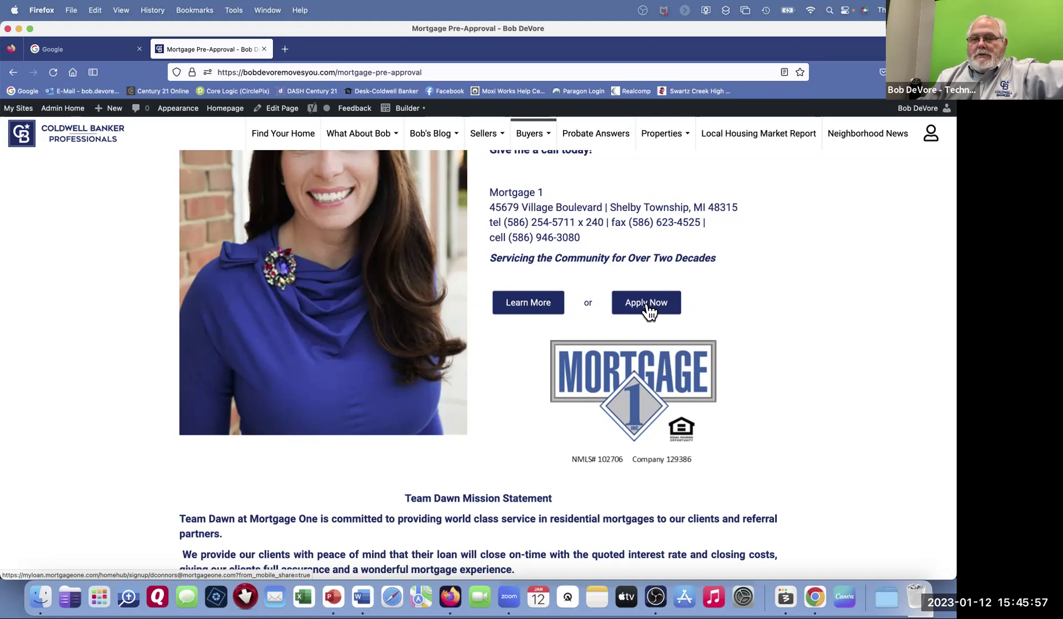
Look over the pages grouped under Properties, Buyers and the agent's blog in the site navigation.
{"action": "mouse_move", "coordinate": [666, 137]}
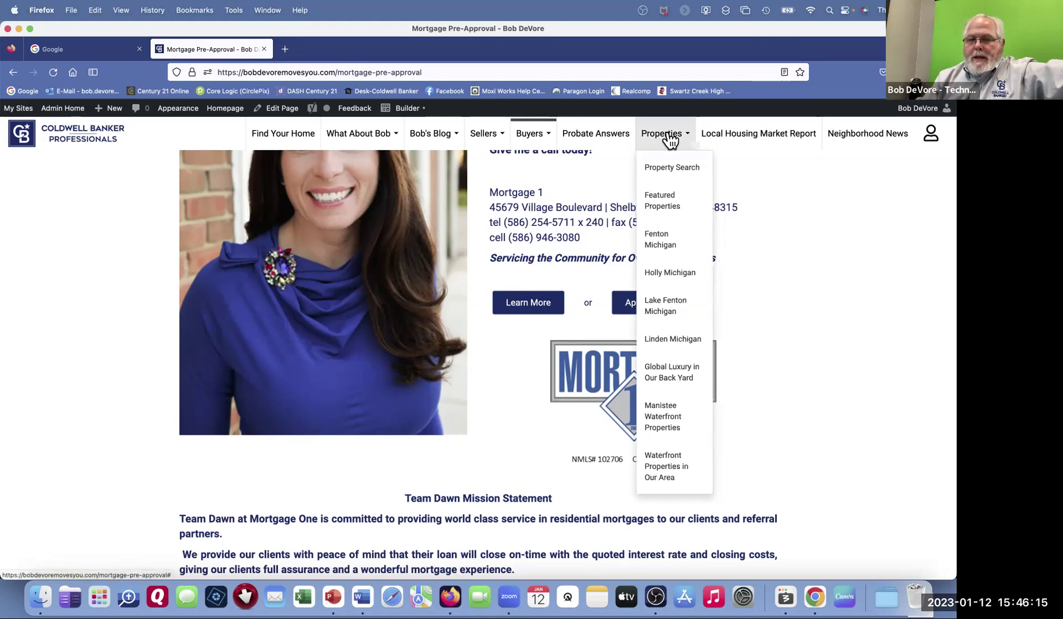
{"action": "mouse_move", "coordinate": [532, 141]}
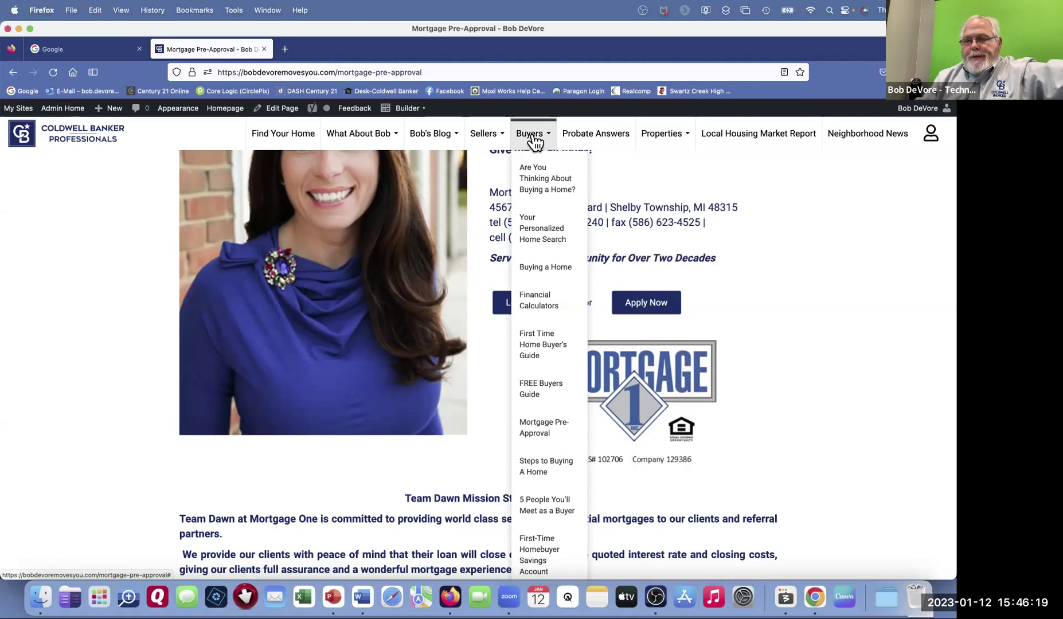
{"action": "mouse_move", "coordinate": [445, 142]}
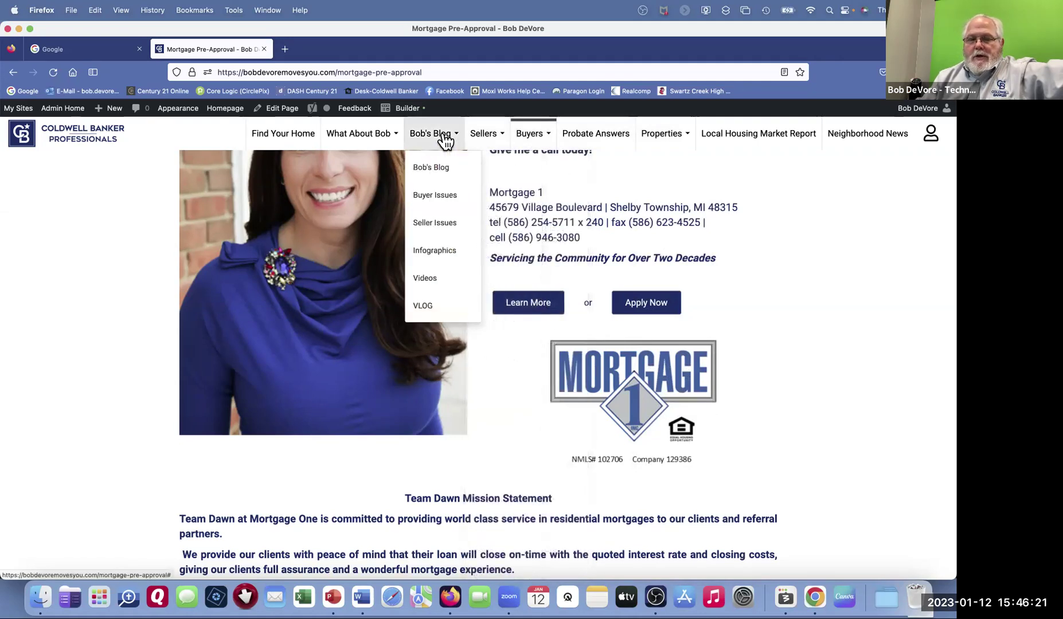
Open the Local Housing Market Report and read the Homes for Sale chart's April 2022 and December 2022 figures by school district.
{"action": "left_click", "coordinate": [765, 138]}
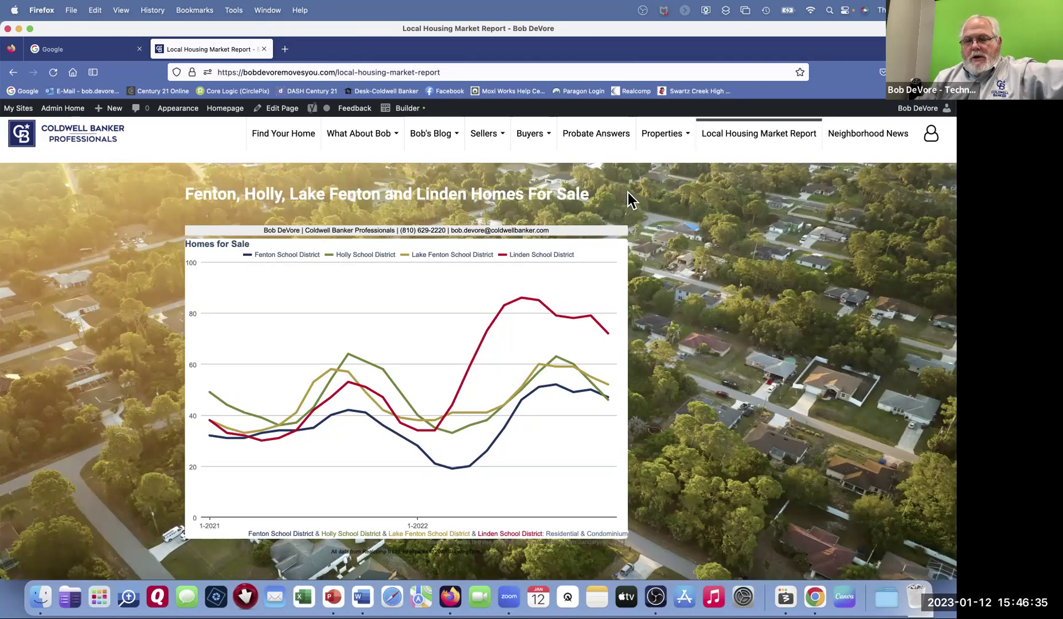
{"action": "scroll", "coordinate": [728, 294], "scroll_direction": "down", "scroll_amount": 2}
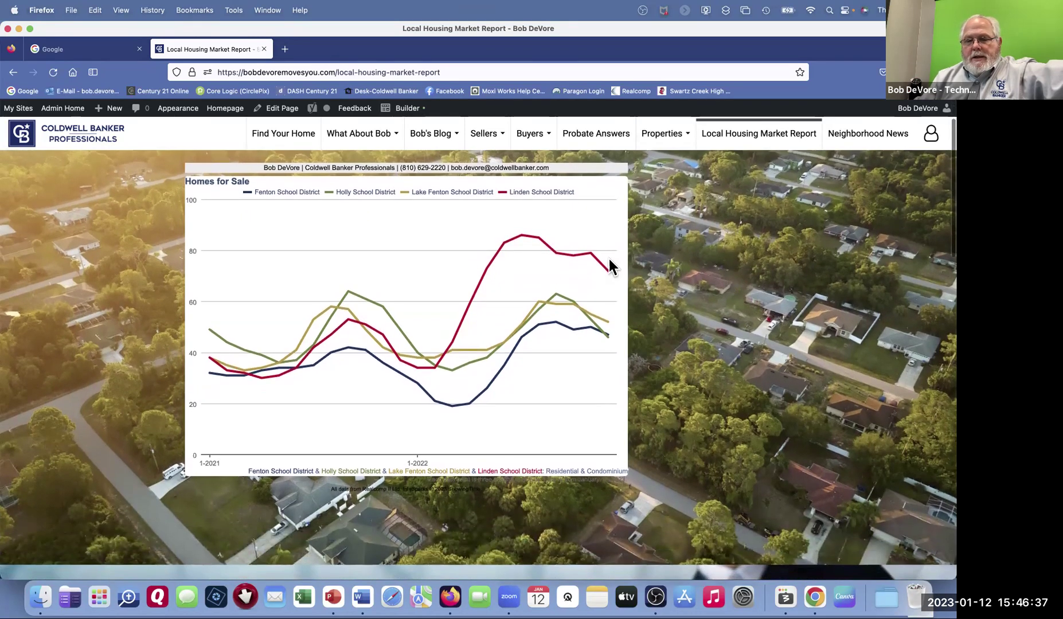
{"action": "scroll", "coordinate": [596, 258], "scroll_direction": "up", "scroll_amount": 1}
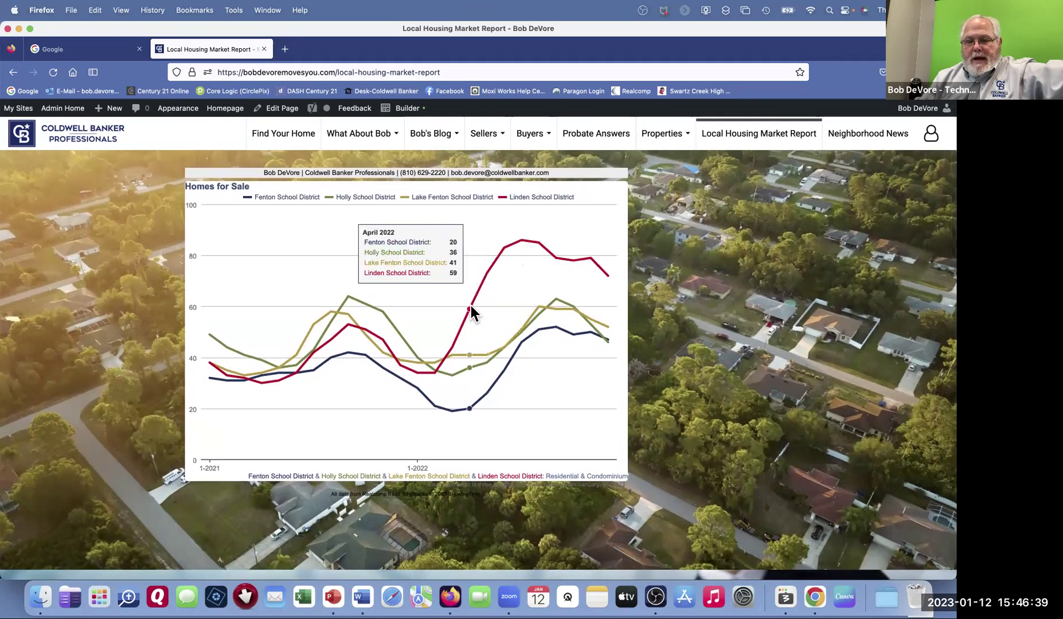
{"action": "scroll", "coordinate": [471, 304], "scroll_direction": "down", "scroll_amount": 1}
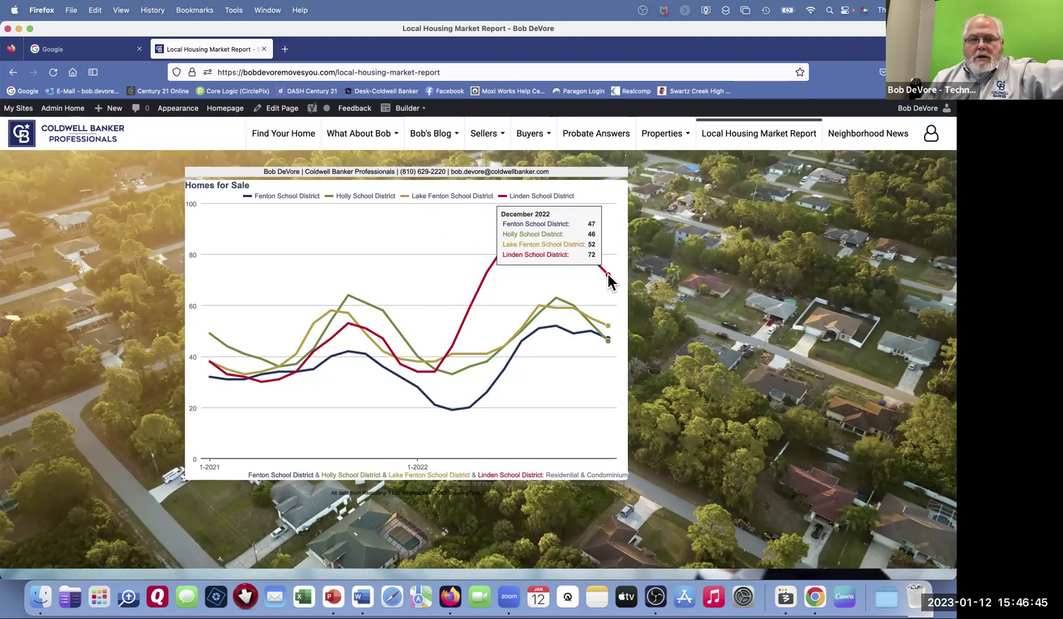
{"action": "scroll", "coordinate": [610, 282], "scroll_direction": "up", "scroll_amount": 2}
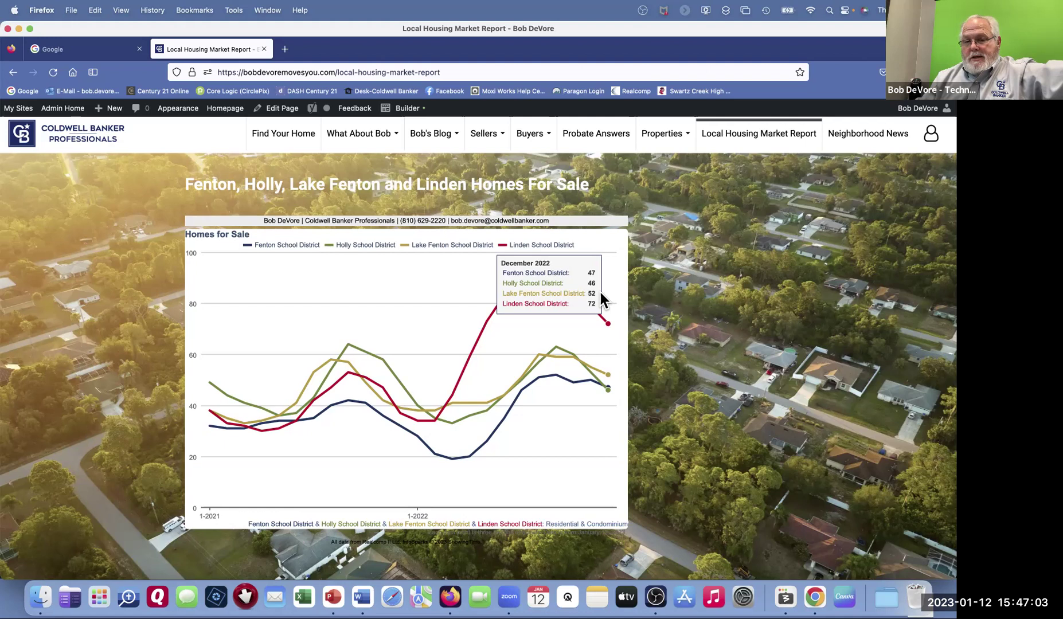
Examine the December 2022 figures in the Average Sales Price and Average Days on Market charts, ending at the report's start.
{"action": "scroll", "coordinate": [600, 291], "scroll_direction": "down", "scroll_amount": 5}
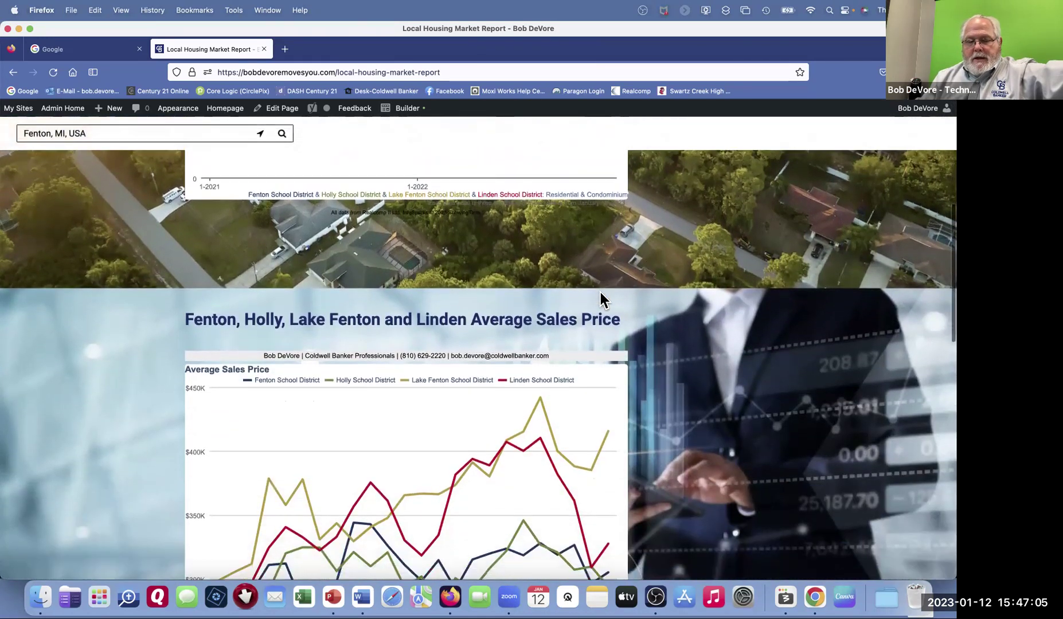
{"action": "scroll", "coordinate": [600, 294], "scroll_direction": "down", "scroll_amount": 2}
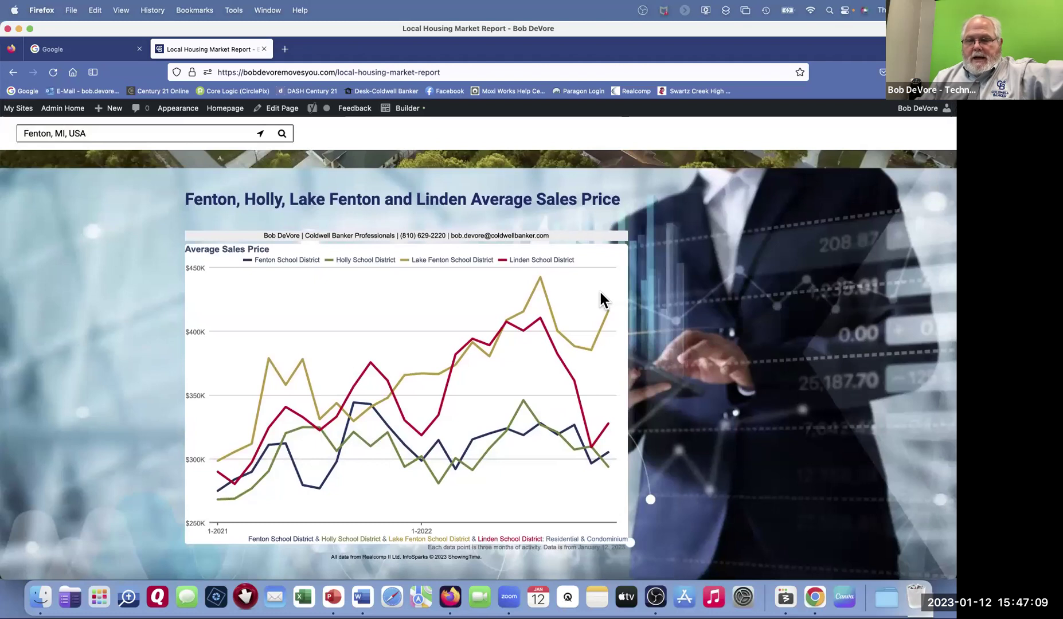
{"action": "mouse_move", "coordinate": [608, 315]}
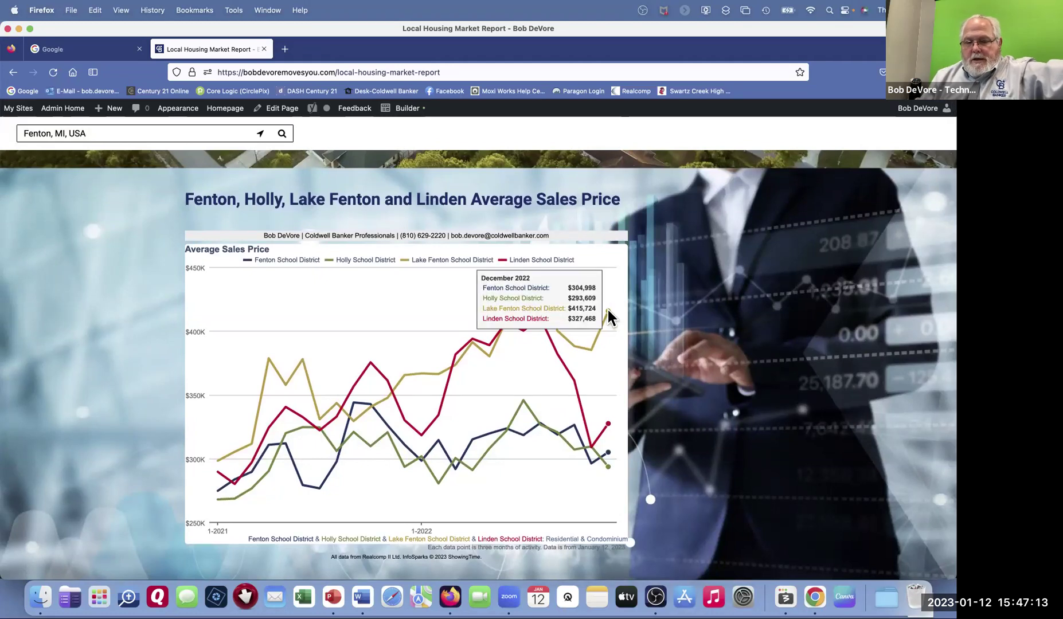
{"action": "scroll", "coordinate": [608, 311], "scroll_direction": "down", "scroll_amount": 1}
{"action": "scroll", "coordinate": [609, 317], "scroll_direction": "down", "scroll_amount": 6}
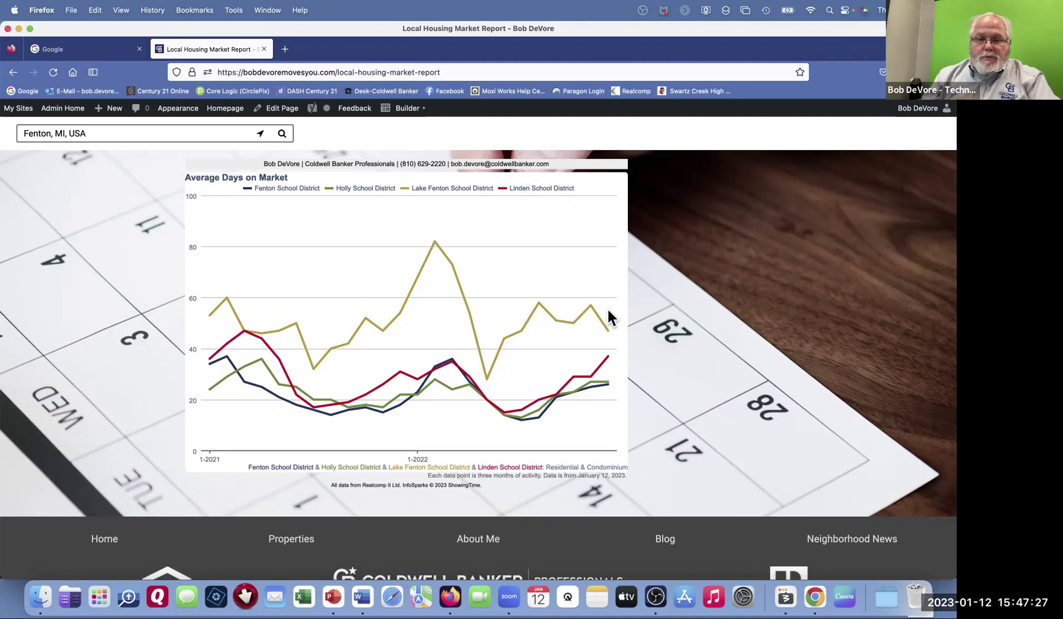
{"action": "mouse_move", "coordinate": [609, 316]}
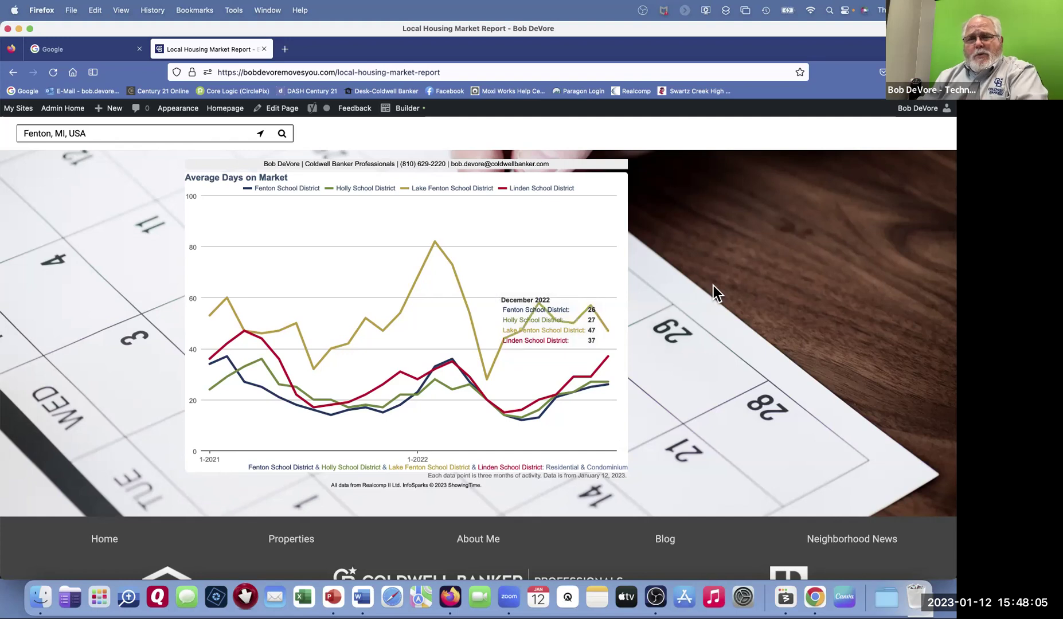
{"action": "scroll", "coordinate": [713, 286], "scroll_direction": "up", "scroll_amount": 15}
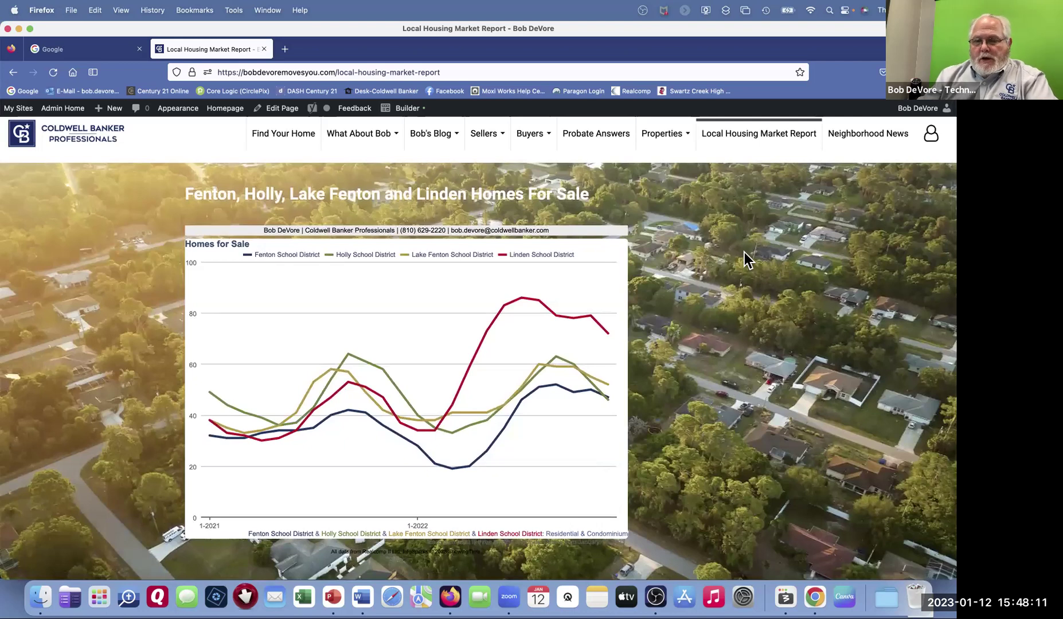
Return to the website's homepage, then open the vanity domain settings from the admin home and show the connected domains.
{"action": "left_click", "coordinate": [284, 137]}
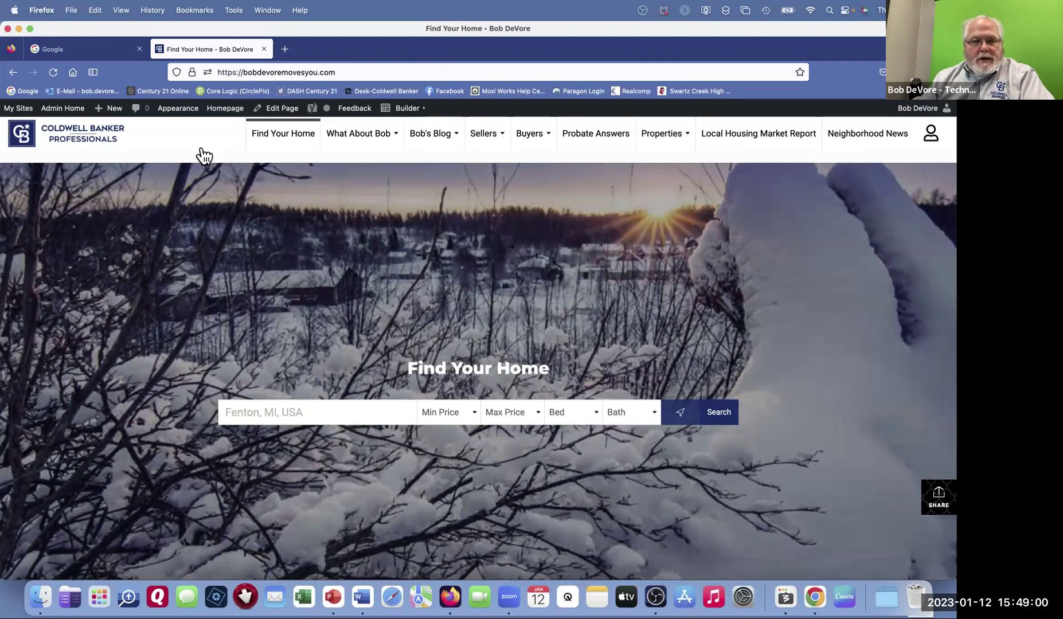
{"action": "left_click", "coordinate": [64, 108]}
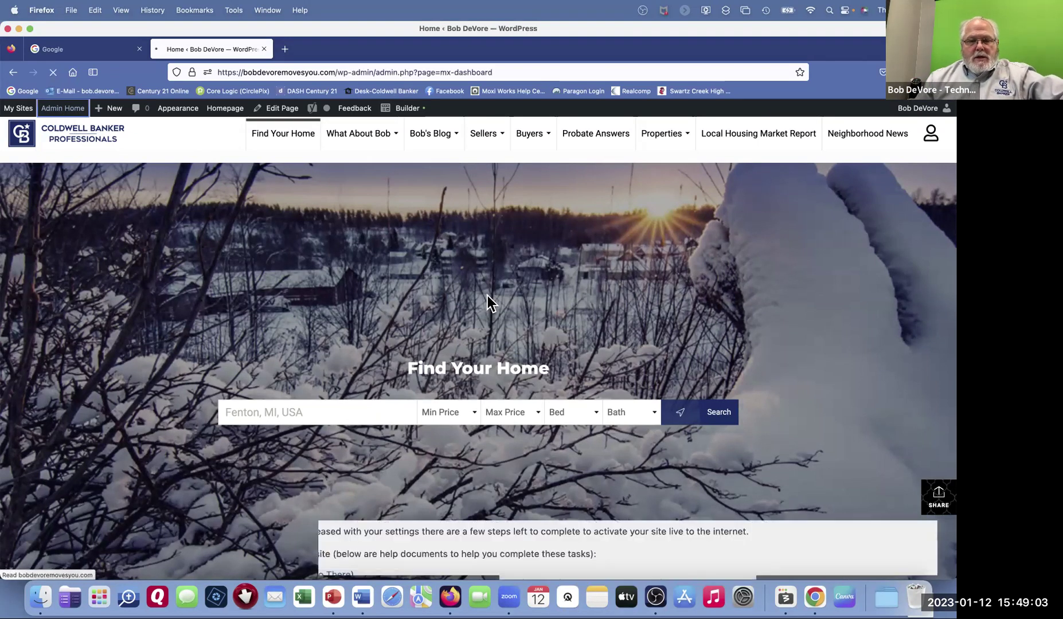
{"action": "scroll", "coordinate": [491, 339], "scroll_direction": "down", "scroll_amount": 2}
{"action": "scroll", "coordinate": [491, 339], "scroll_direction": "down", "scroll_amount": 2}
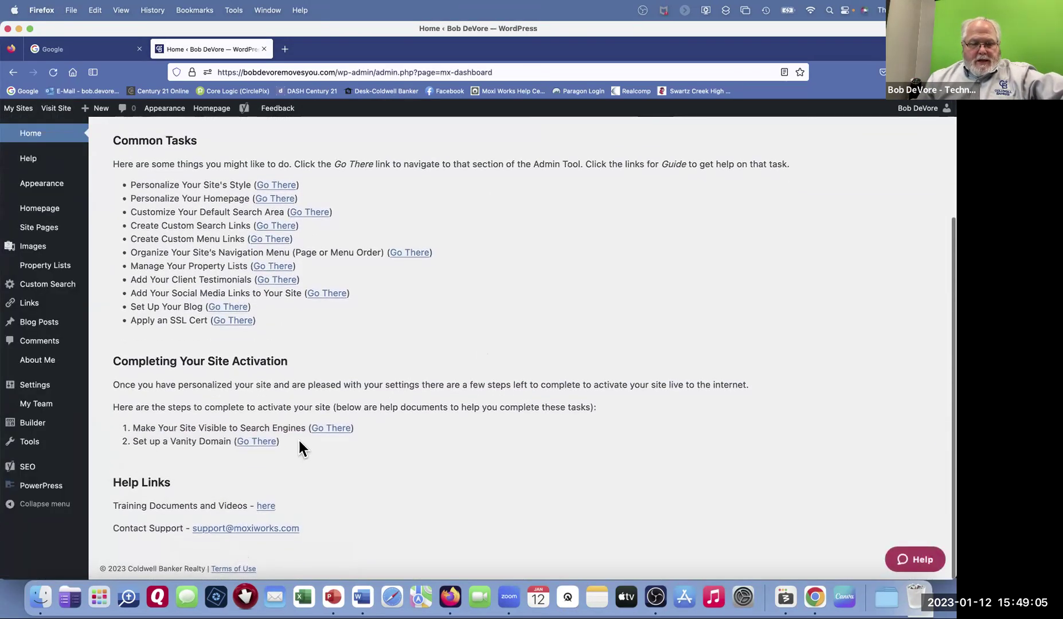
{"action": "left_click", "coordinate": [263, 451]}
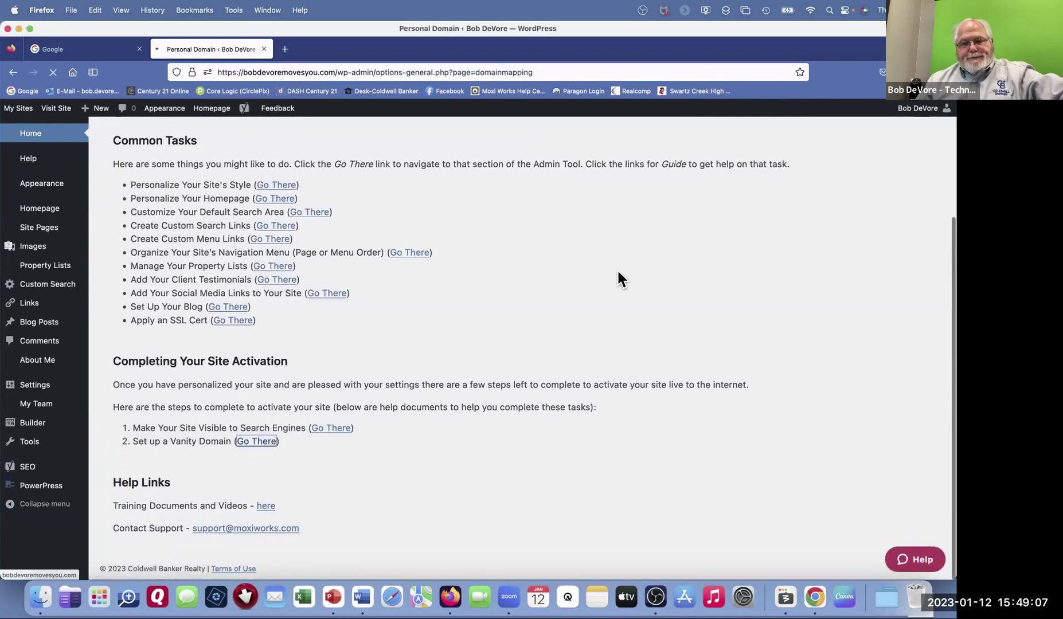
{"action": "scroll", "coordinate": [617, 268], "scroll_direction": "down", "scroll_amount": 5}
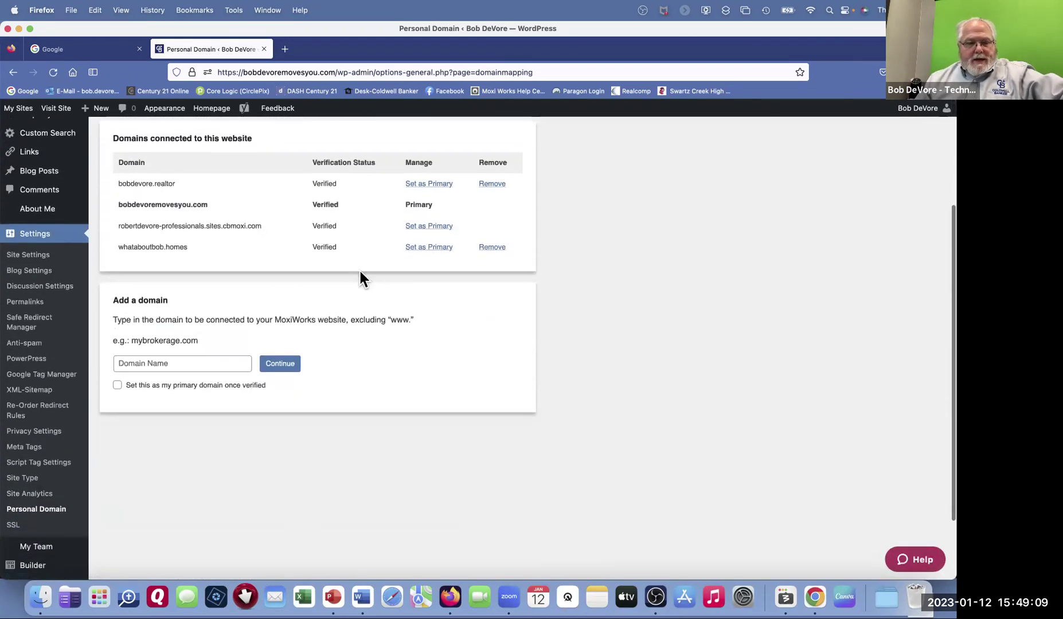
Highlight each domain connected to the website in turn, starting with the cbmoxi.com address and ending with the primary domain.
{"action": "left_click_drag", "start_coordinate": [264, 227], "coordinate": [114, 228]}
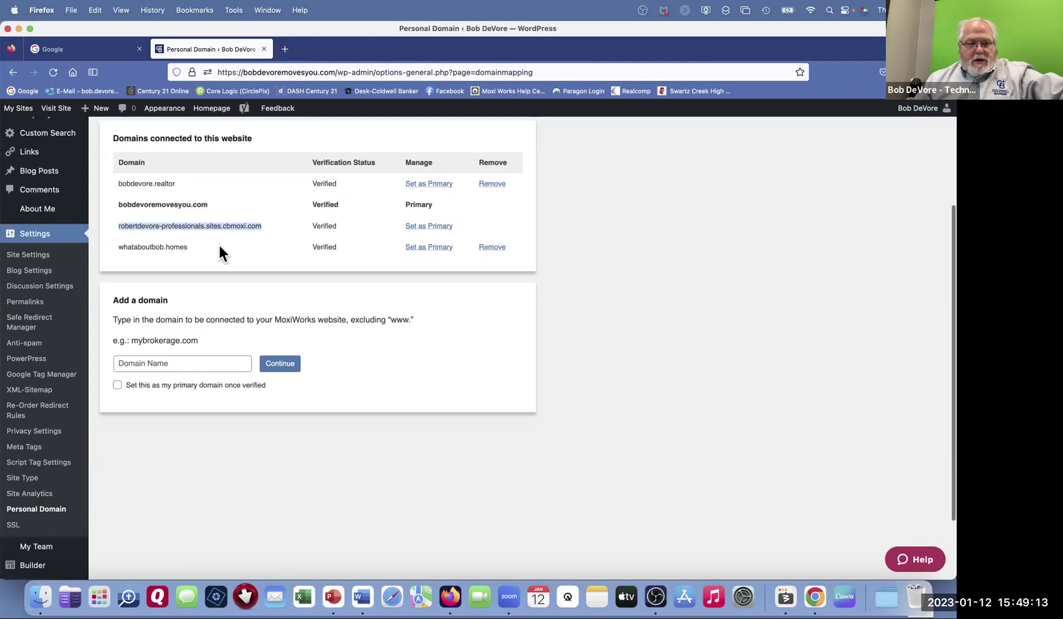
{"action": "scroll", "coordinate": [218, 242], "scroll_direction": "down", "scroll_amount": 1}
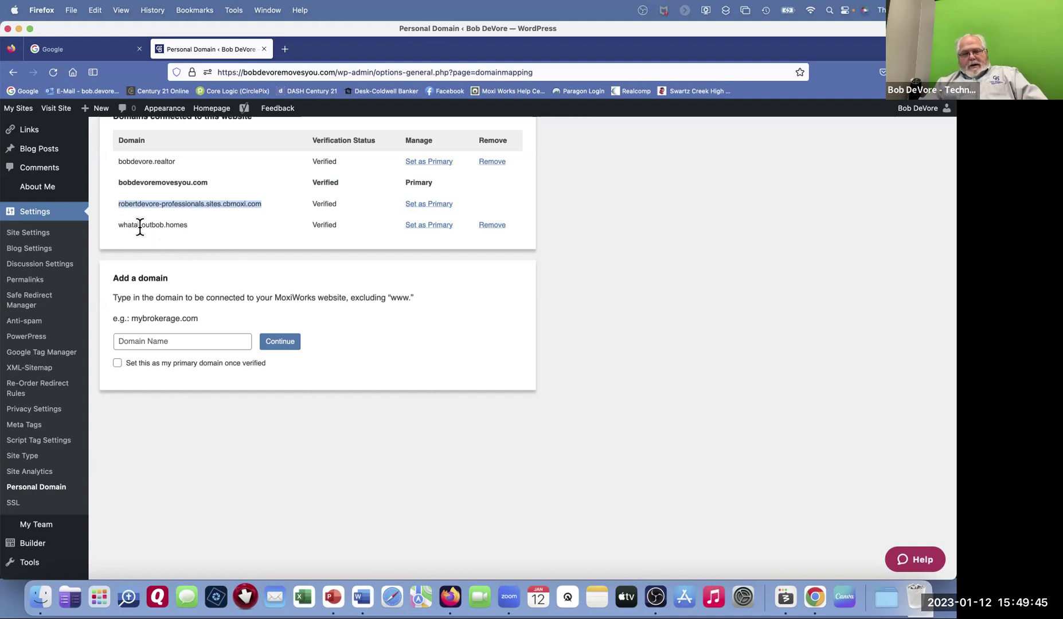
{"action": "left_click_drag", "start_coordinate": [120, 225], "coordinate": [188, 225]}
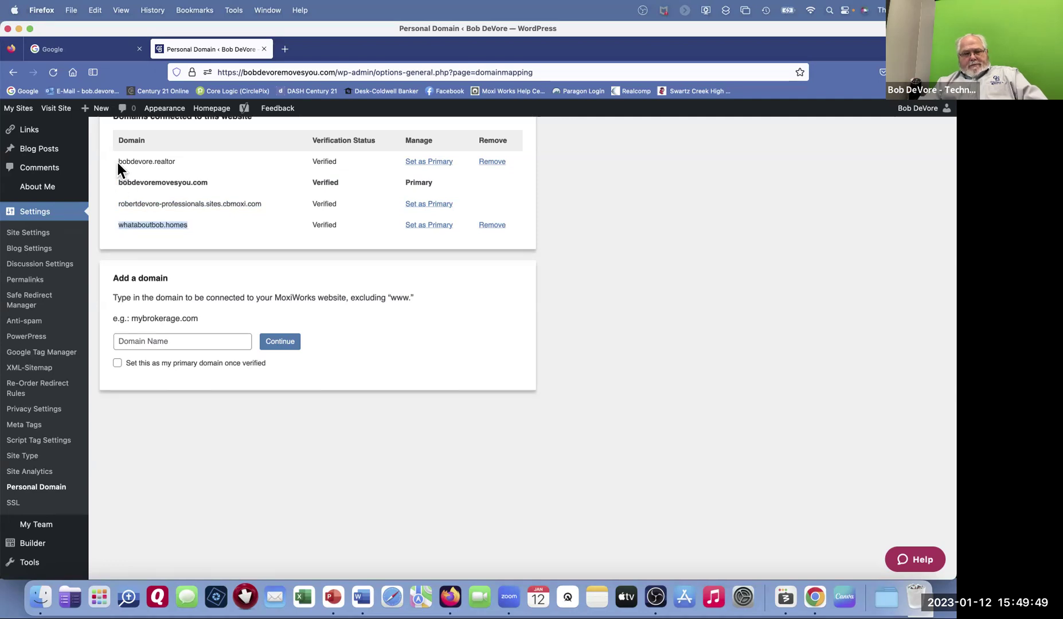
{"action": "left_click_drag", "start_coordinate": [116, 161], "coordinate": [207, 162]}
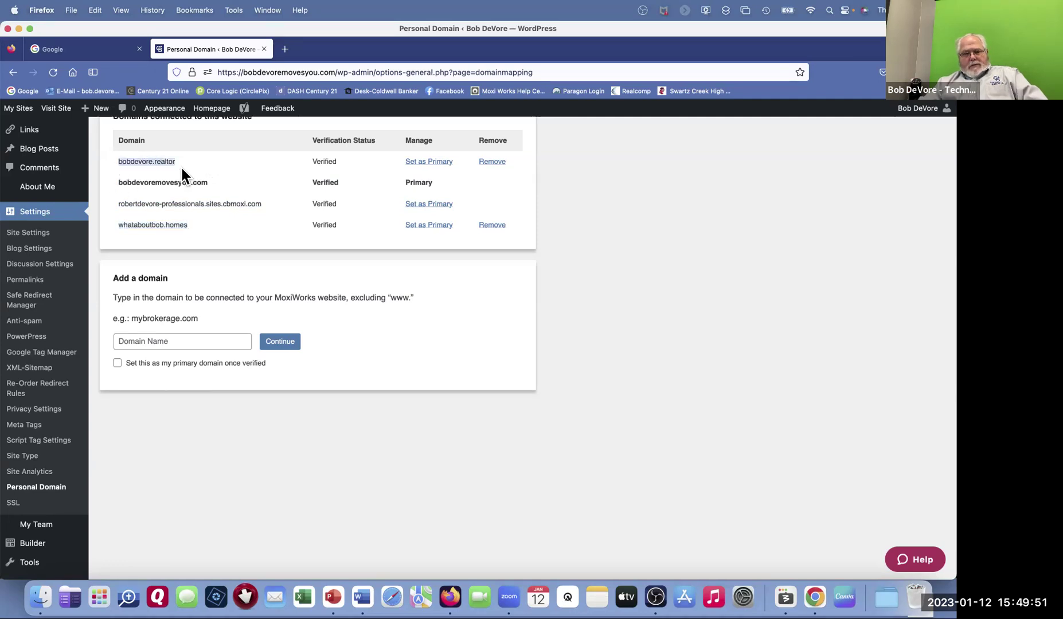
{"action": "left_click_drag", "start_coordinate": [119, 183], "coordinate": [244, 181]}
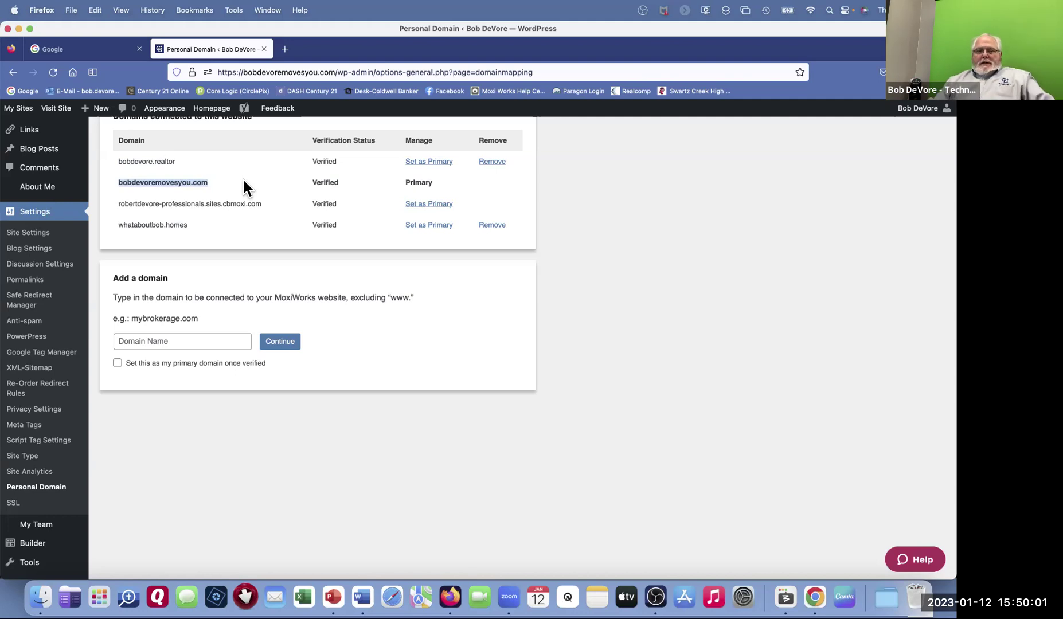
{"action": "left_click", "coordinate": [243, 180]}
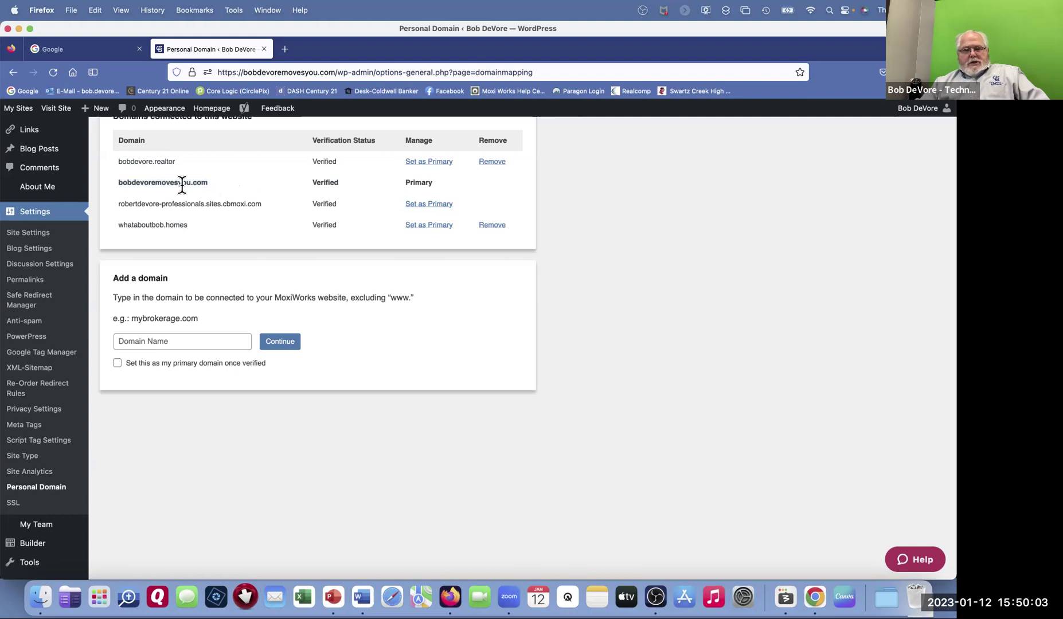
{"action": "left_click_drag", "start_coordinate": [120, 182], "coordinate": [201, 182]}
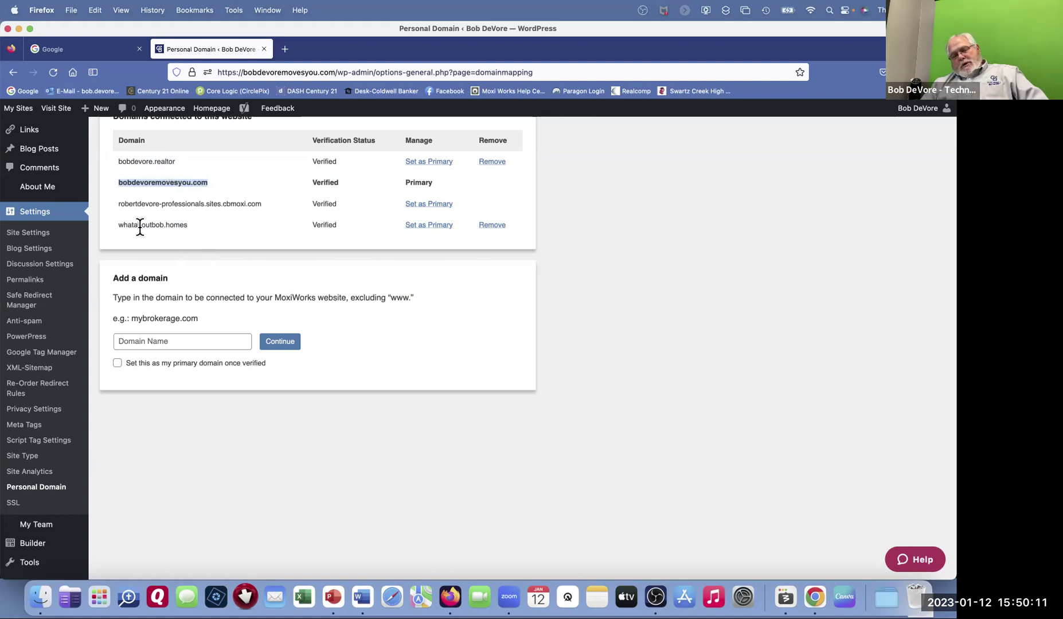
Highlight the website's primary domain again, clear the highlight and return to the start of the Domain Mapping page.
{"action": "triple_click", "coordinate": [215, 177]}
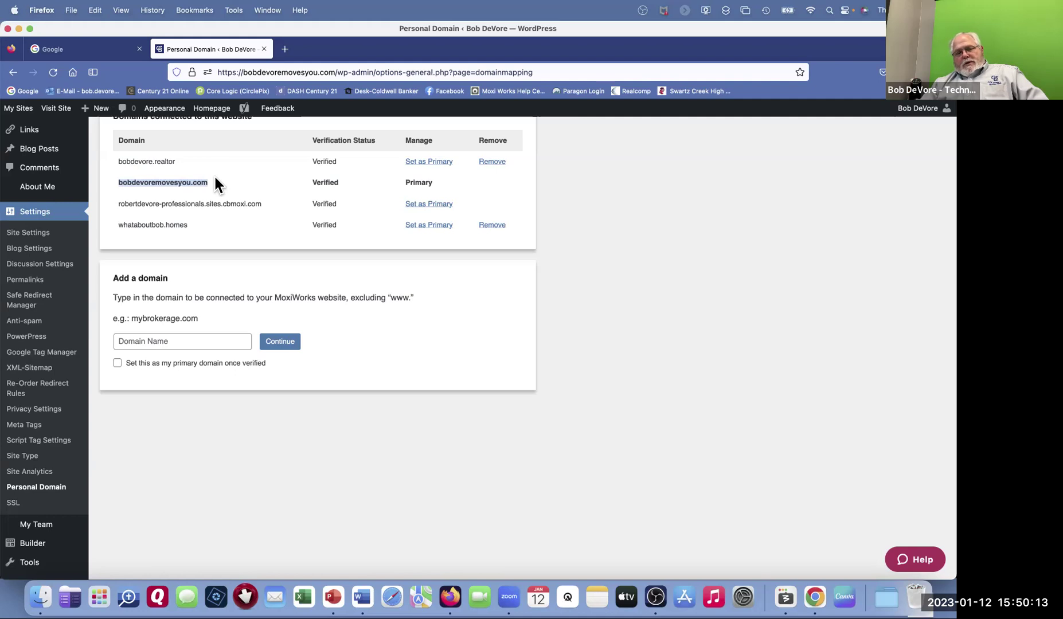
{"action": "left_click", "coordinate": [209, 185]}
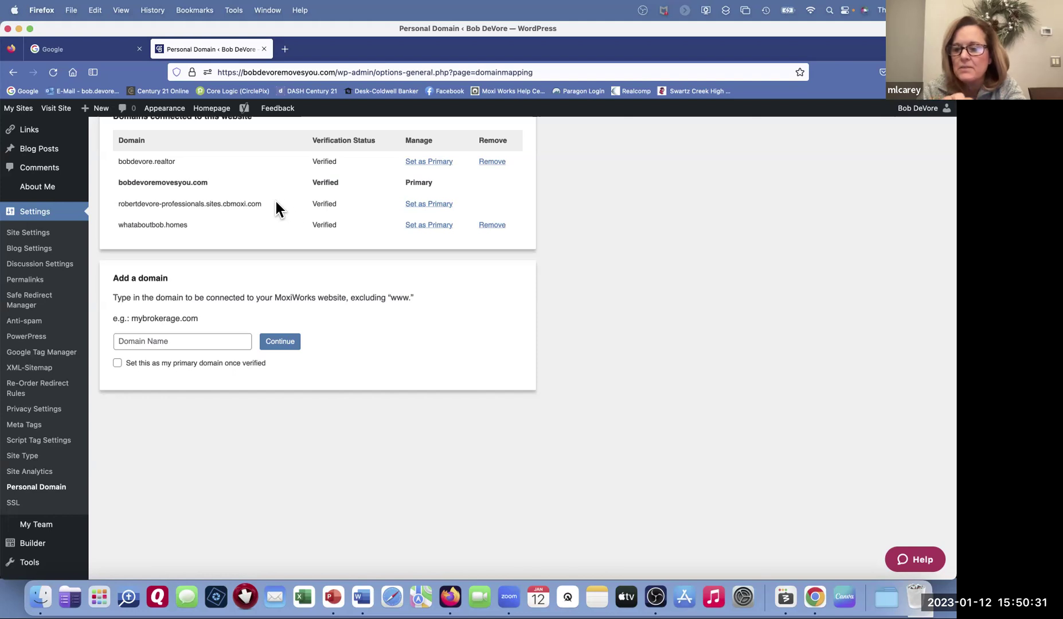
{"action": "scroll", "coordinate": [276, 208], "scroll_direction": "up", "scroll_amount": 3}
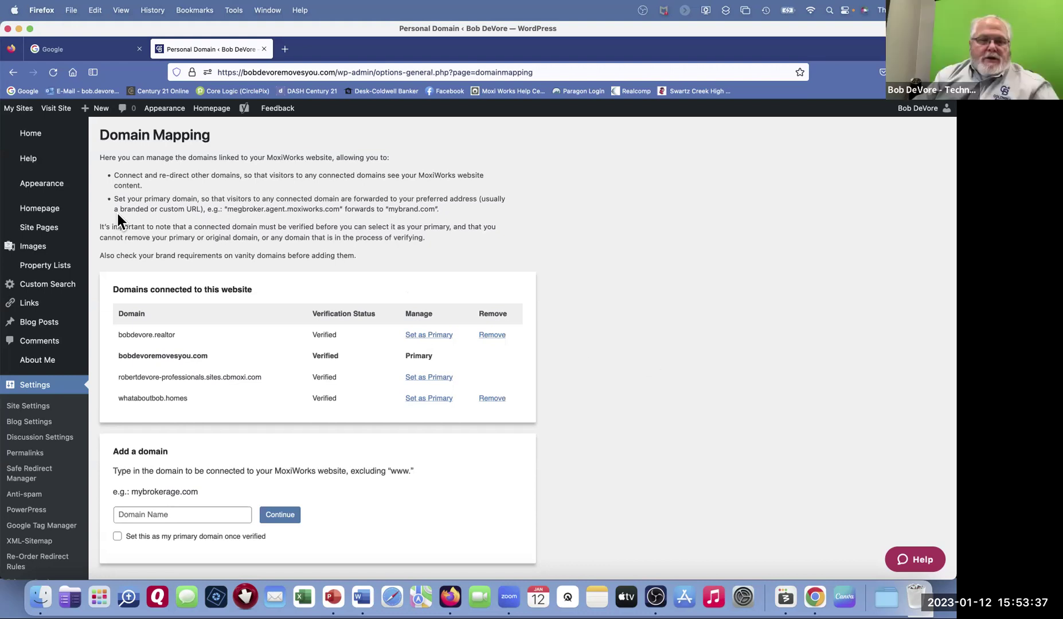
View the homepage's edit page, reopen it through the Personalize Your Homepage task to look over its revisions, and return to the admin home.
{"action": "left_click", "coordinate": [35, 213]}
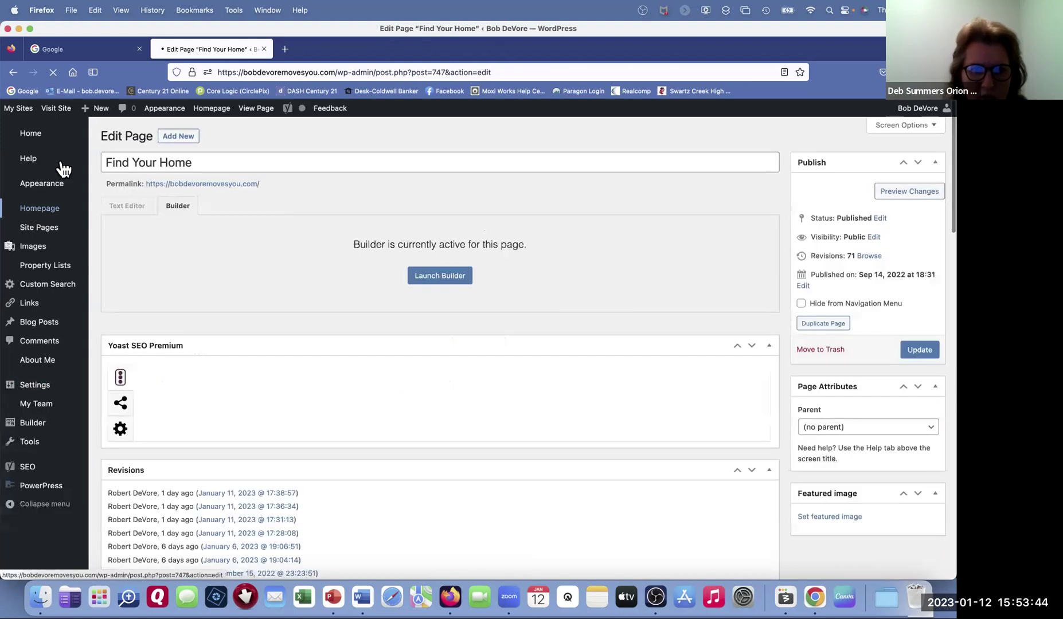
{"action": "left_click", "coordinate": [29, 135]}
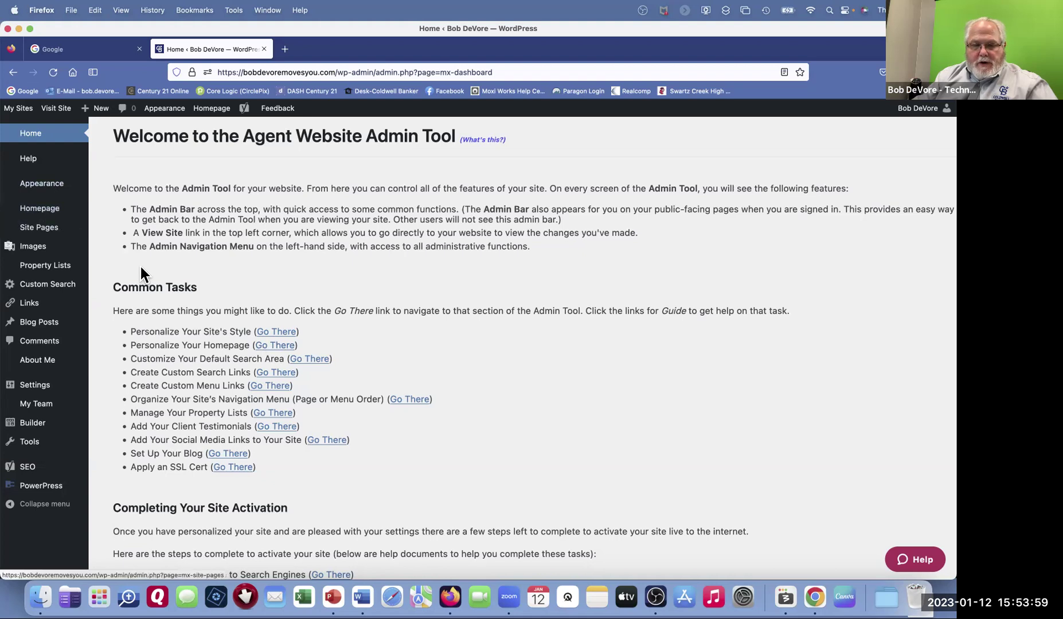
{"action": "left_click", "coordinate": [275, 346]}
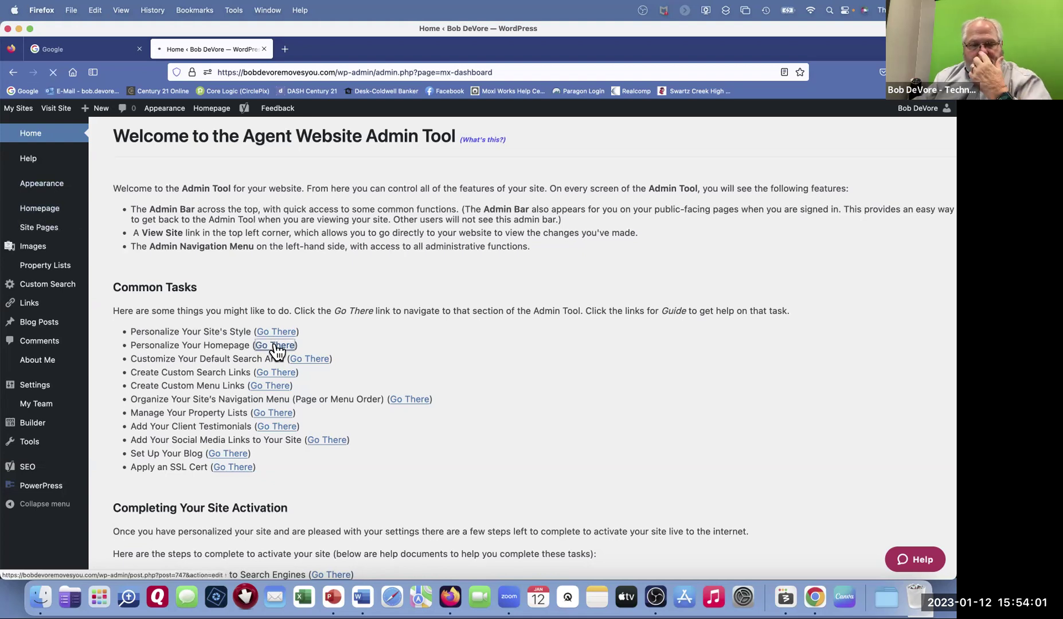
{"action": "scroll", "coordinate": [391, 351], "scroll_direction": "down", "scroll_amount": 5}
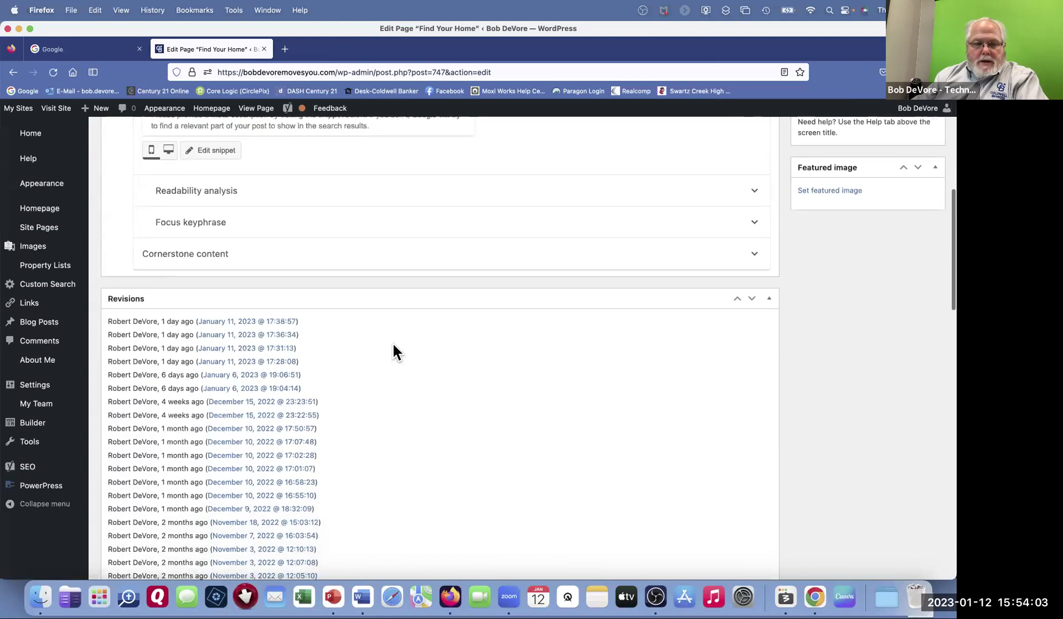
{"action": "scroll", "coordinate": [393, 341], "scroll_direction": "up", "scroll_amount": 10}
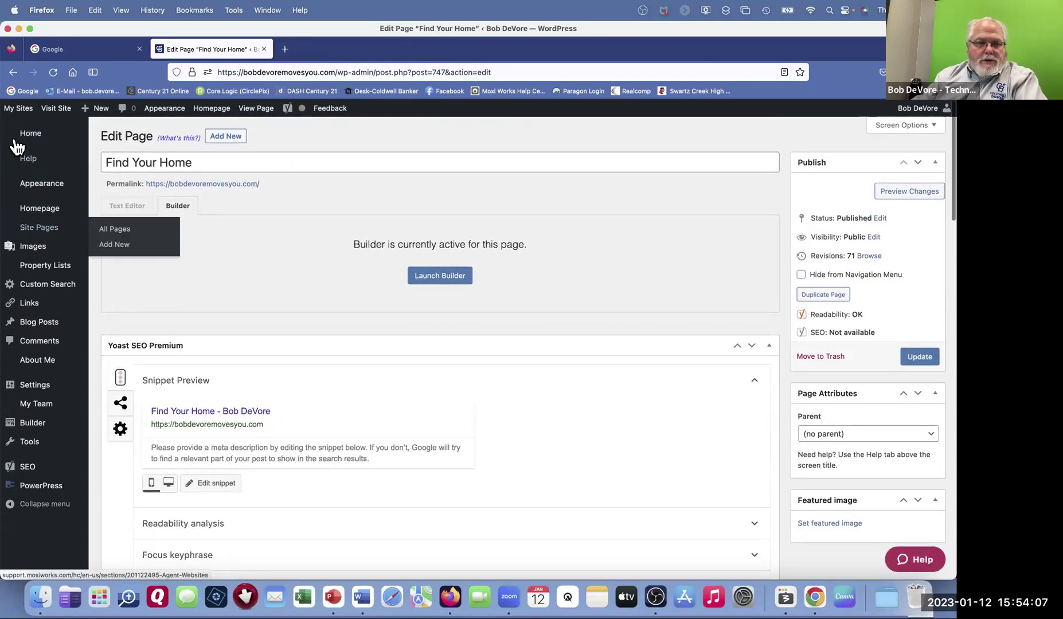
{"action": "left_click", "coordinate": [32, 140]}
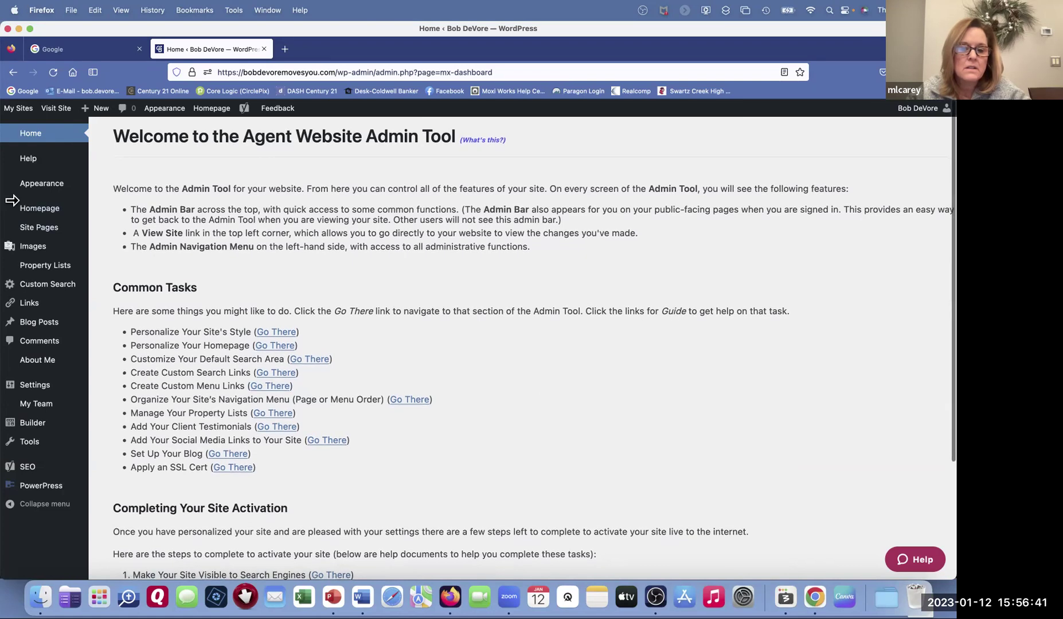
Visit the live website, look over the Sellers menu entries and open the client testimonials page.
{"action": "left_click", "coordinate": [56, 108]}
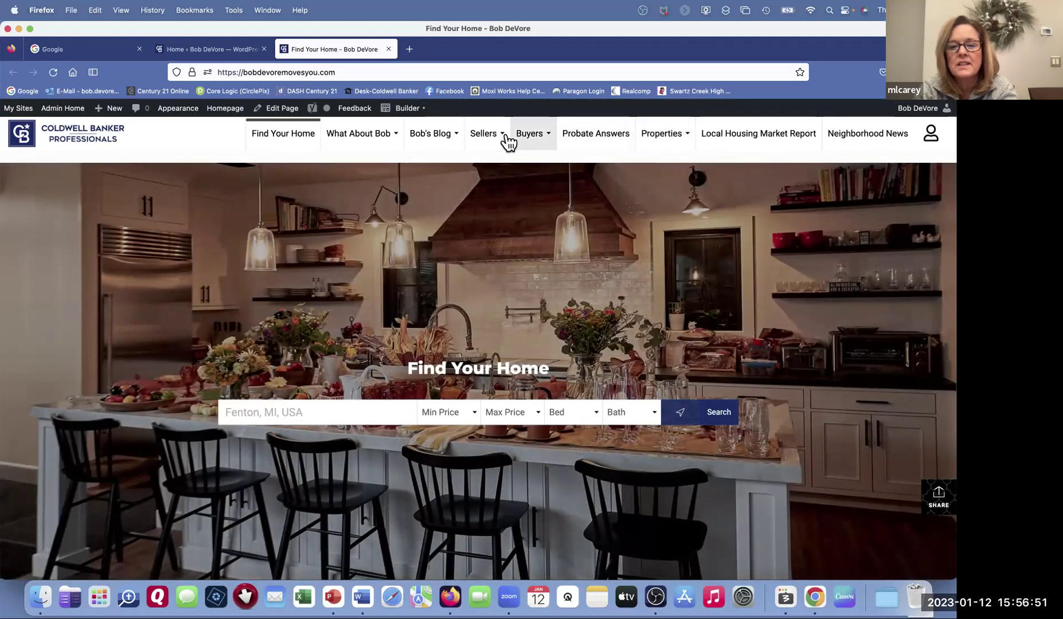
{"action": "mouse_move", "coordinate": [505, 137]}
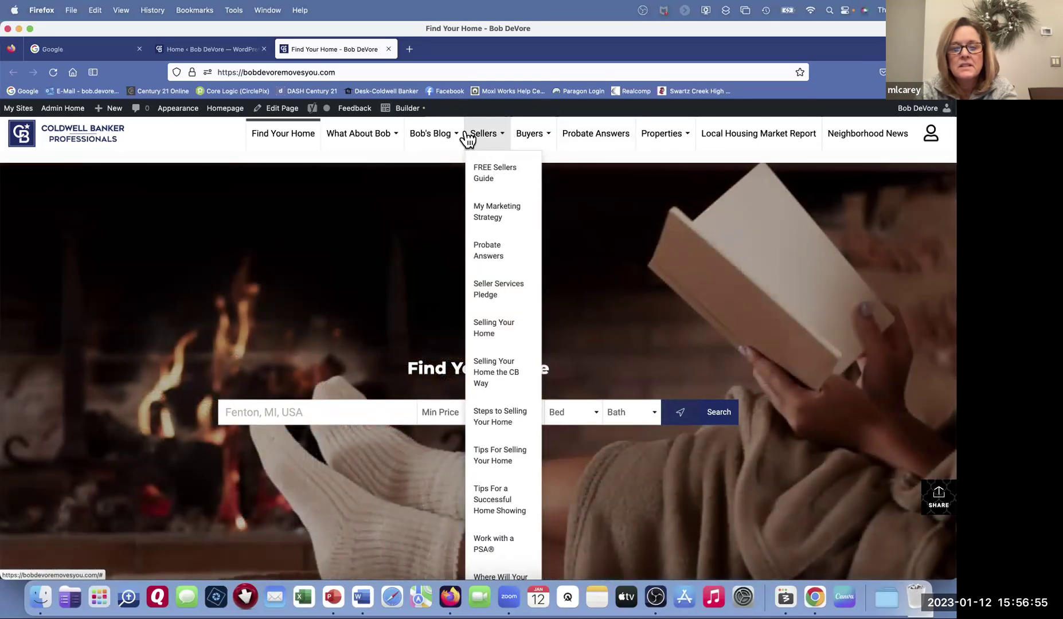
{"action": "mouse_move", "coordinate": [392, 140]}
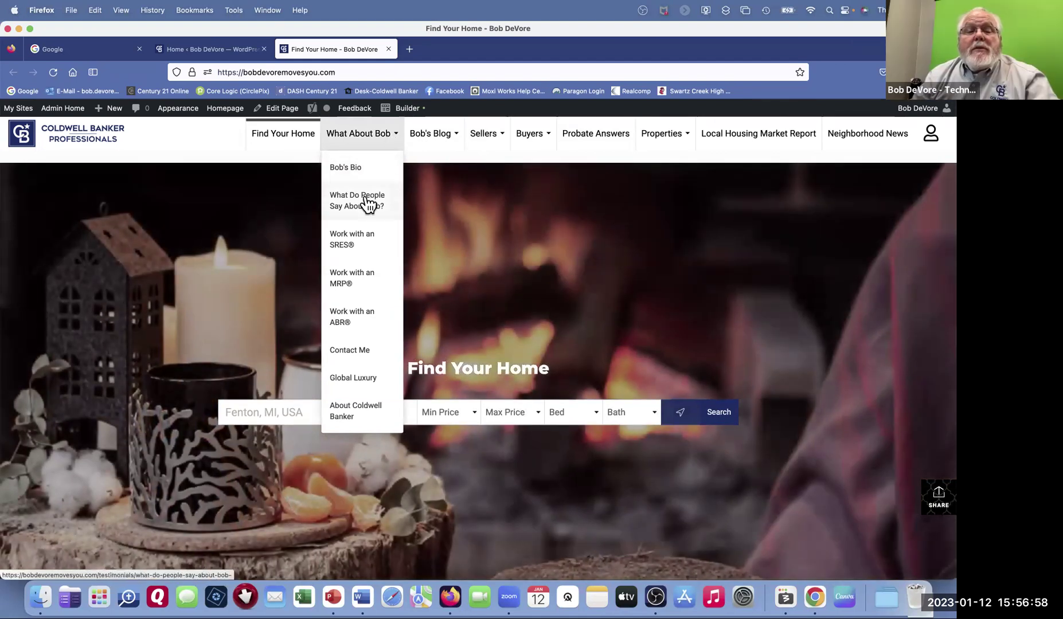
{"action": "left_click", "coordinate": [367, 204]}
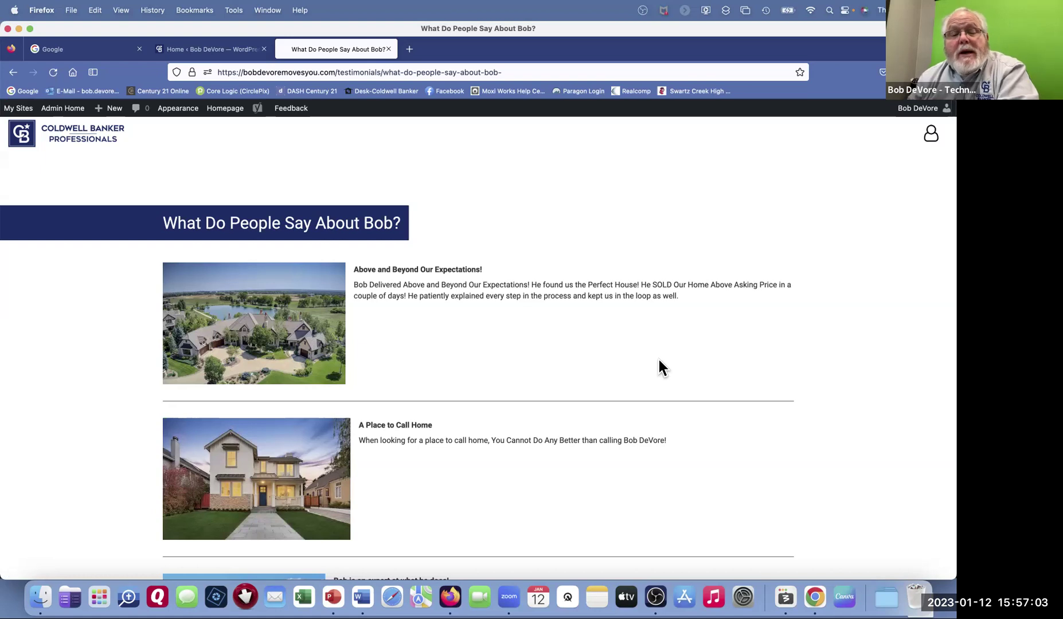
Read through the client testimonials, return to the page's start and view the blog menu's entries.
{"action": "scroll", "coordinate": [495, 355], "scroll_direction": "down", "scroll_amount": 8}
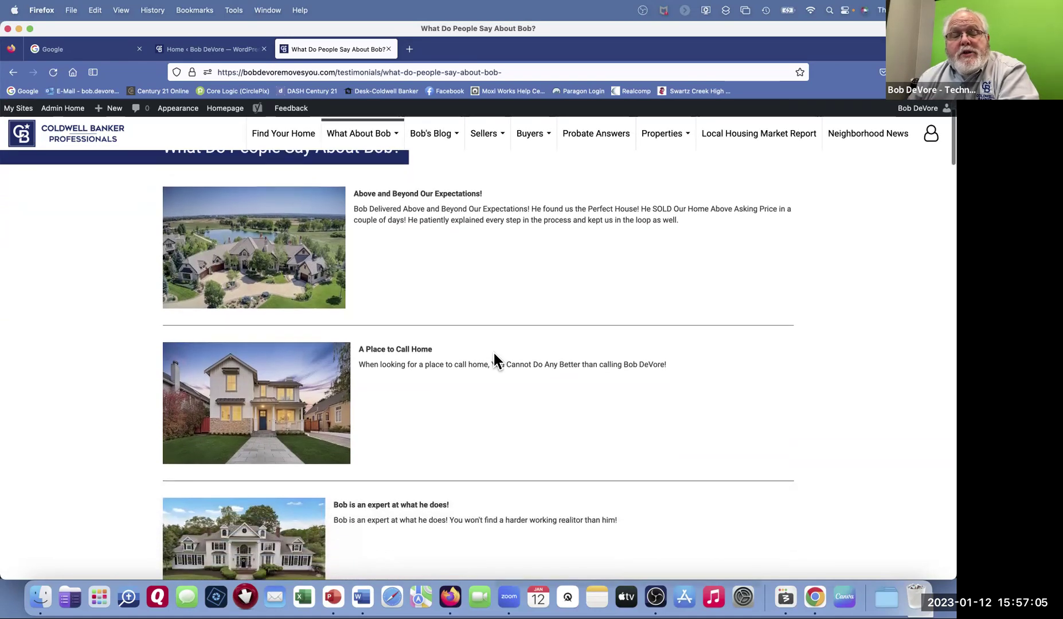
{"action": "scroll", "coordinate": [495, 356], "scroll_direction": "down", "scroll_amount": 5}
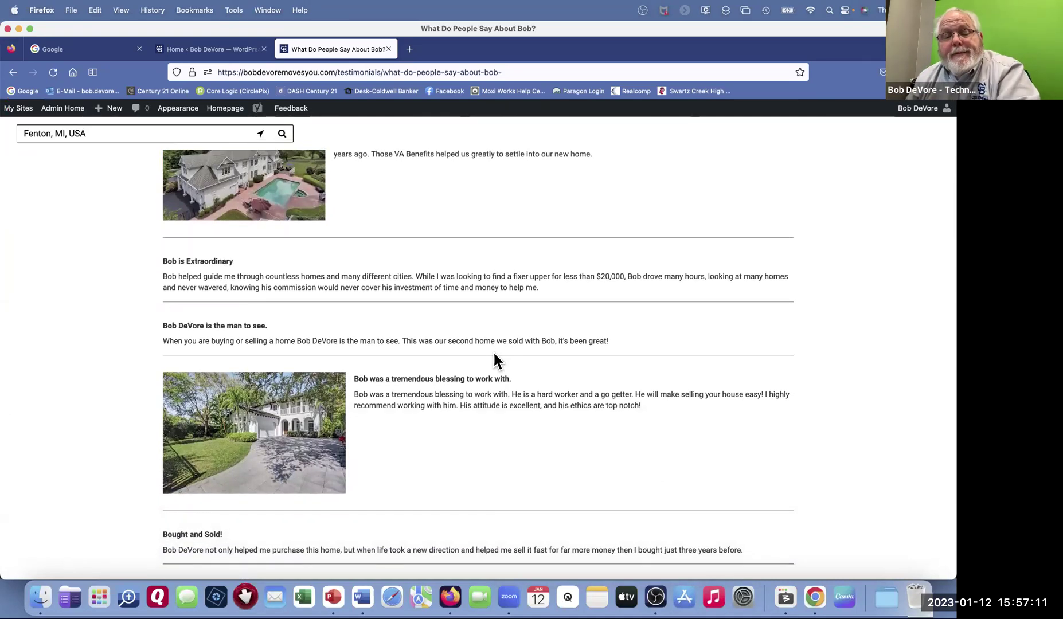
{"action": "scroll", "coordinate": [495, 354], "scroll_direction": "down", "scroll_amount": 6}
{"action": "scroll", "coordinate": [495, 355], "scroll_direction": "down", "scroll_amount": 4}
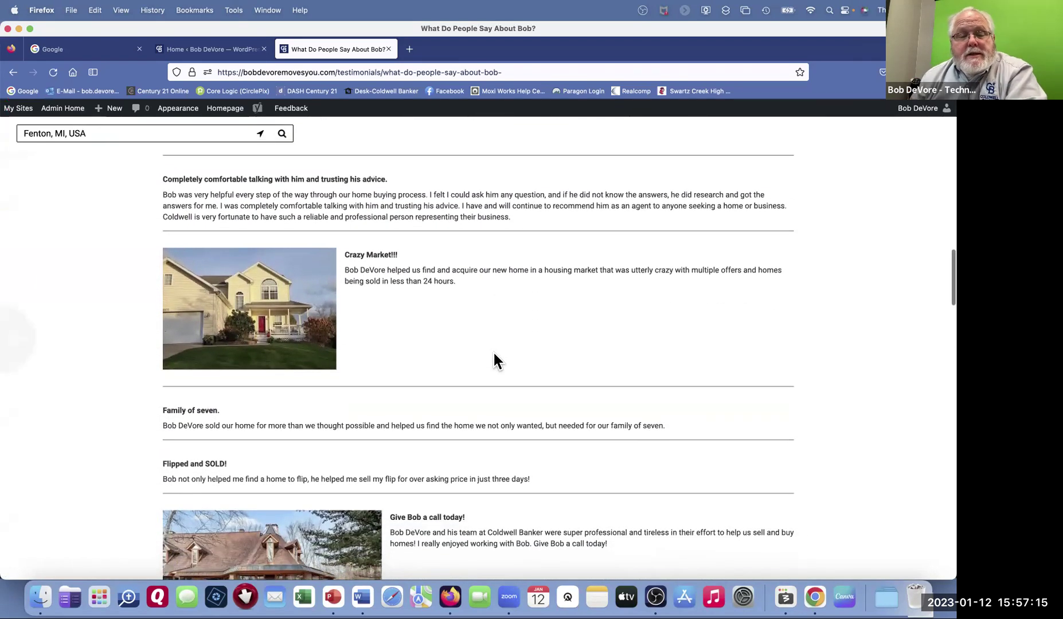
{"action": "scroll", "coordinate": [494, 354], "scroll_direction": "down", "scroll_amount": 5}
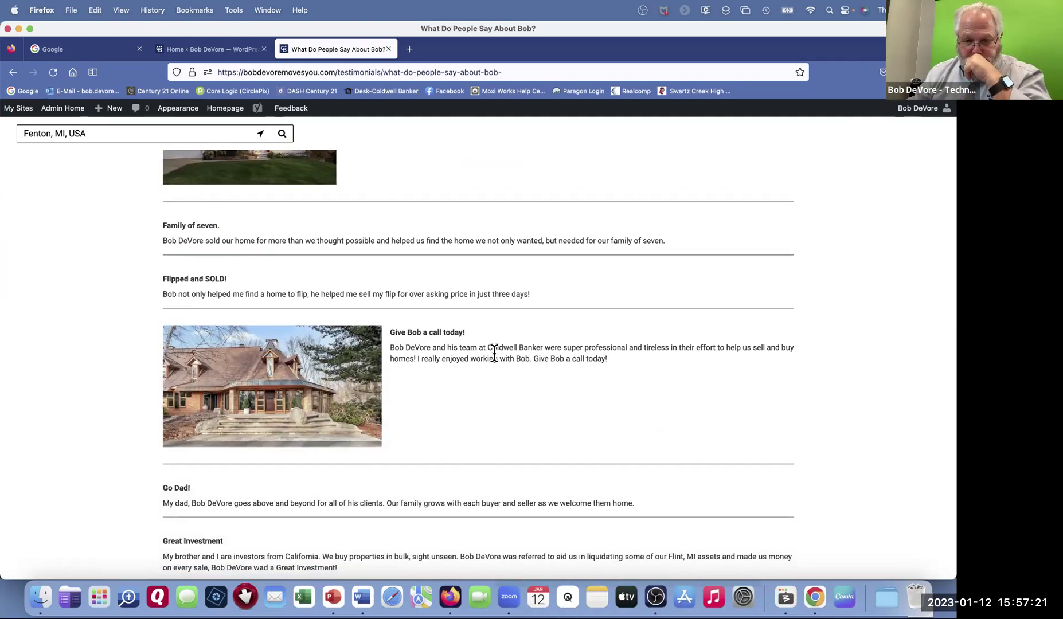
{"action": "scroll", "coordinate": [494, 354], "scroll_direction": "down", "scroll_amount": 5}
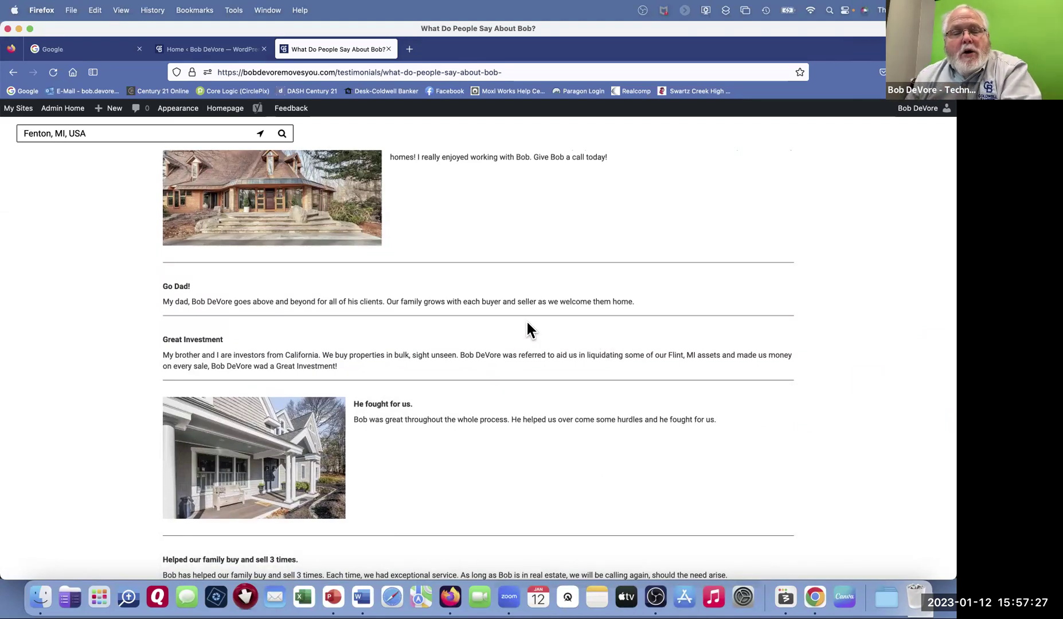
{"action": "scroll", "coordinate": [527, 328], "scroll_direction": "down", "scroll_amount": 1}
{"action": "scroll", "coordinate": [528, 325], "scroll_direction": "down", "scroll_amount": 10}
{"action": "scroll", "coordinate": [528, 326], "scroll_direction": "up", "scroll_amount": 8}
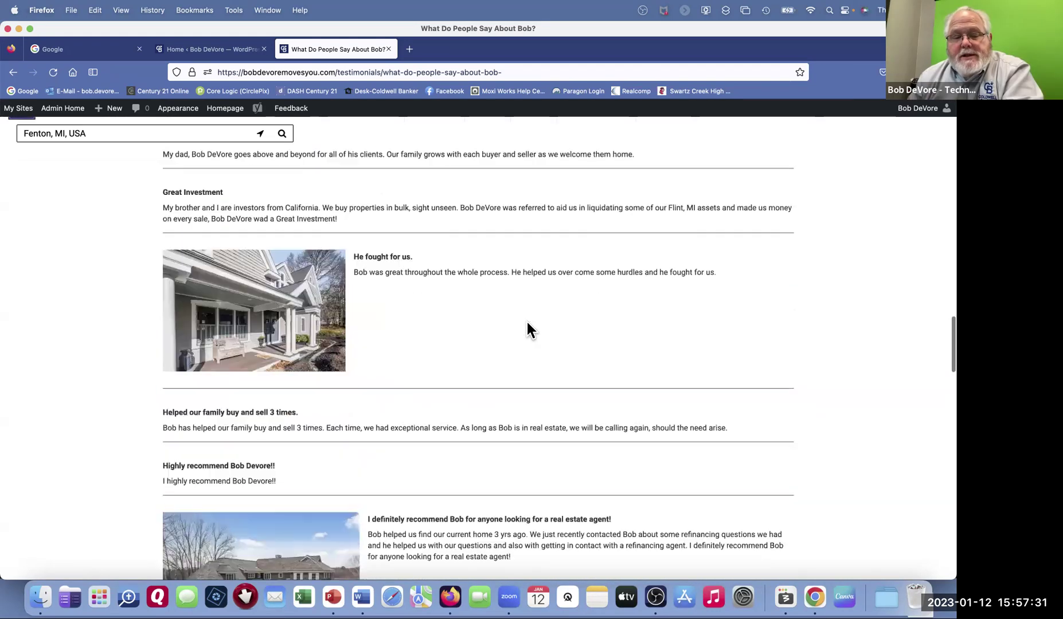
{"action": "scroll", "coordinate": [525, 329], "scroll_direction": "up", "scroll_amount": 20}
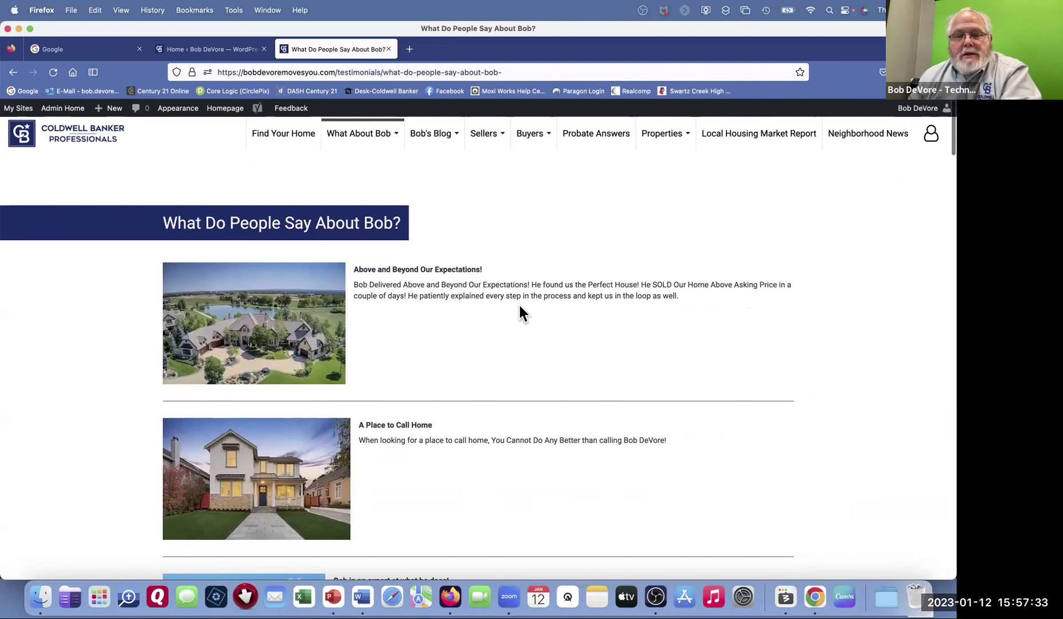
{"action": "mouse_move", "coordinate": [418, 147]}
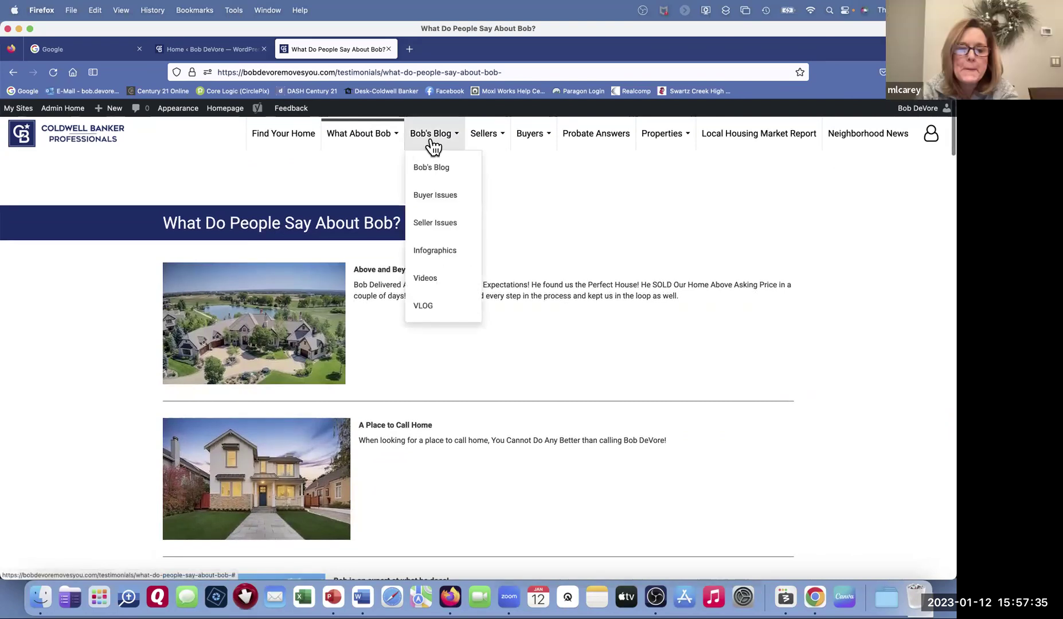
{"action": "mouse_move", "coordinate": [372, 147]}
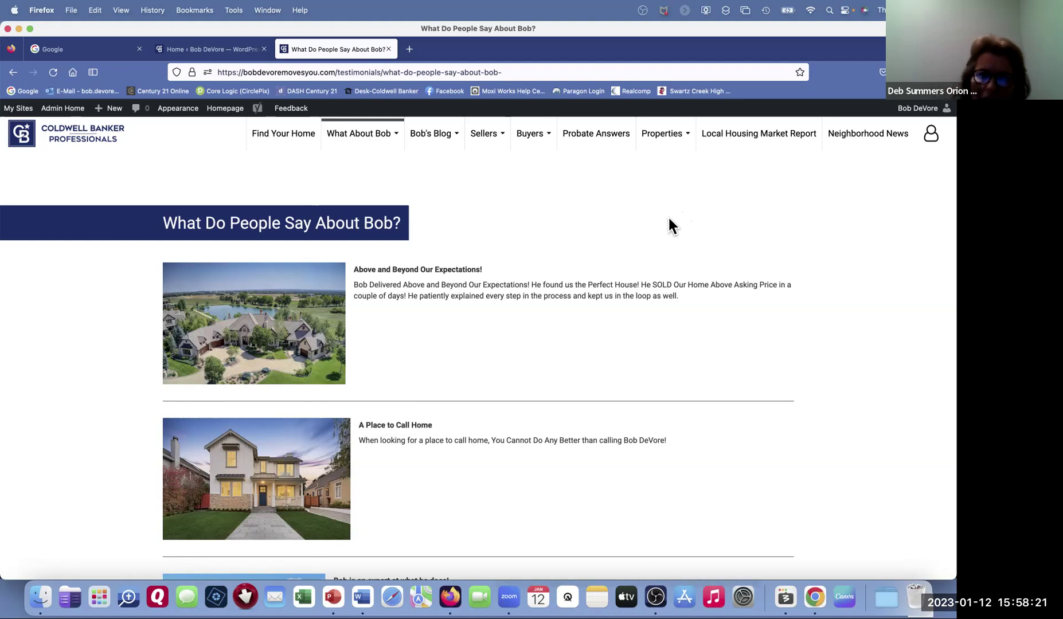
Search Google for "larb designation".
{"action": "left_click", "coordinate": [67, 51]}
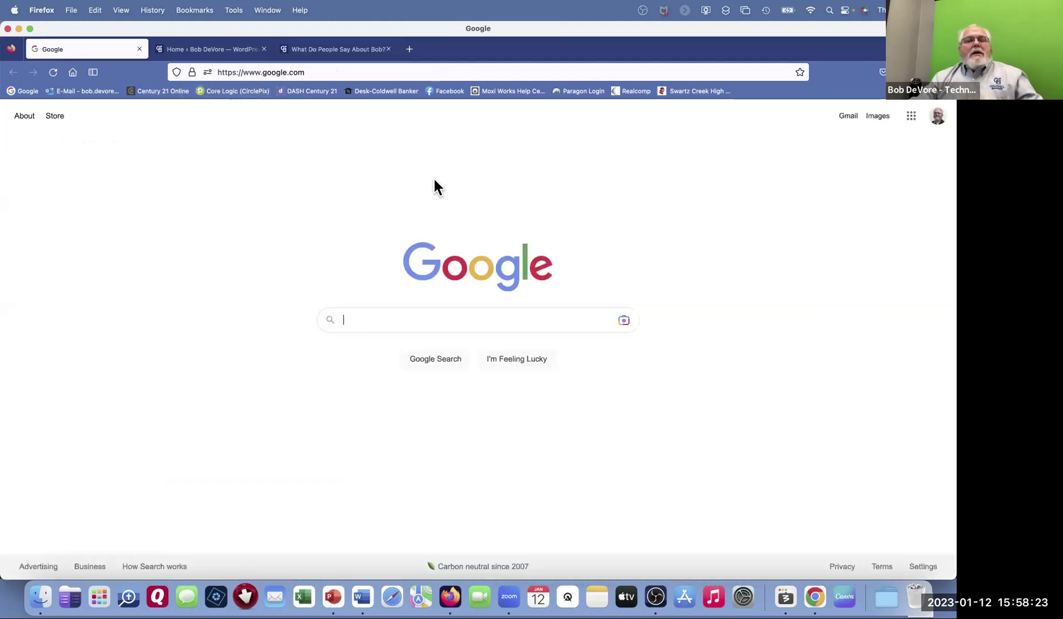
{"action": "left_click", "coordinate": [461, 320]}
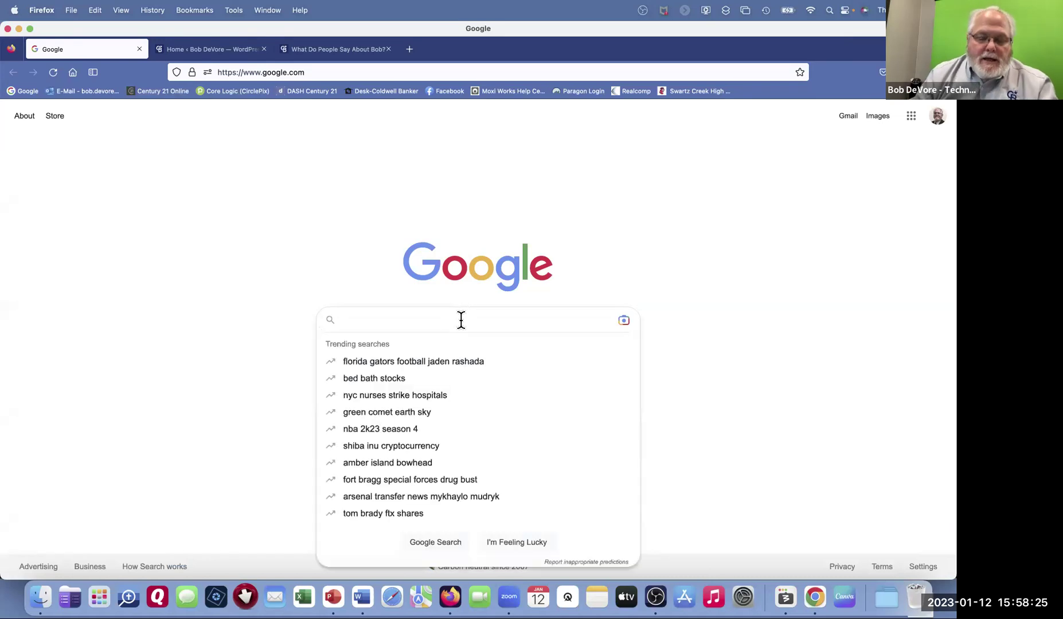
{"action": "type", "text": "la"}
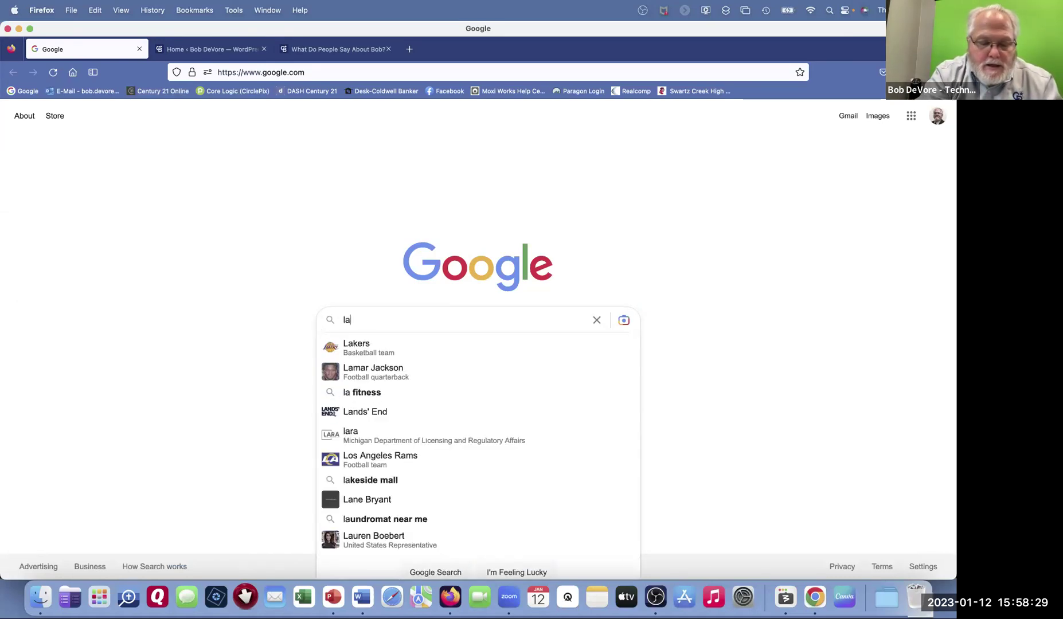
{"action": "type", "text": "rb"}
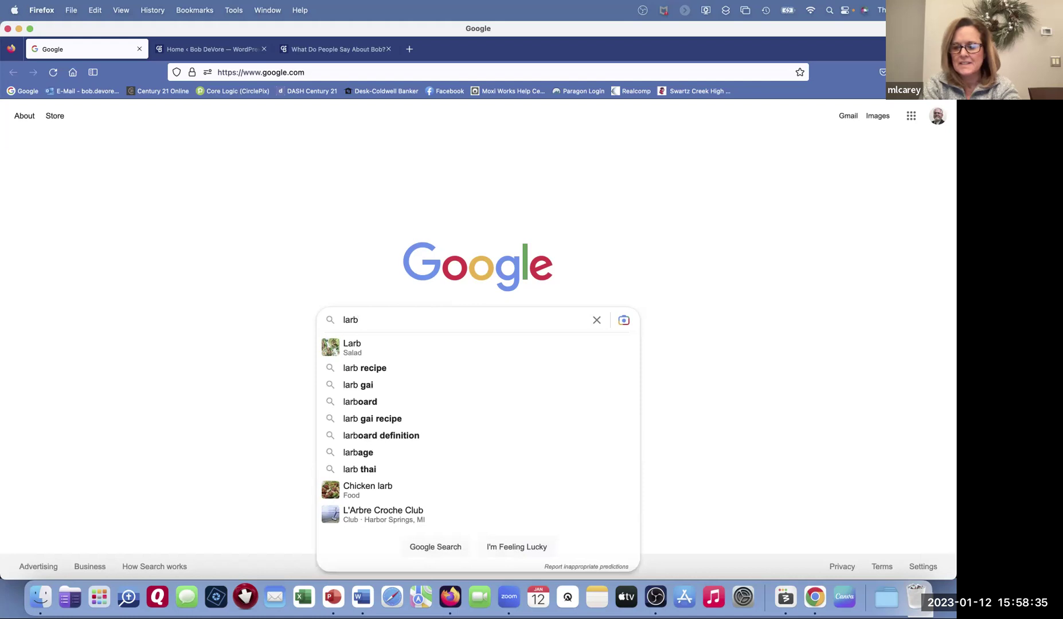
{"action": "type", "text": " des"}
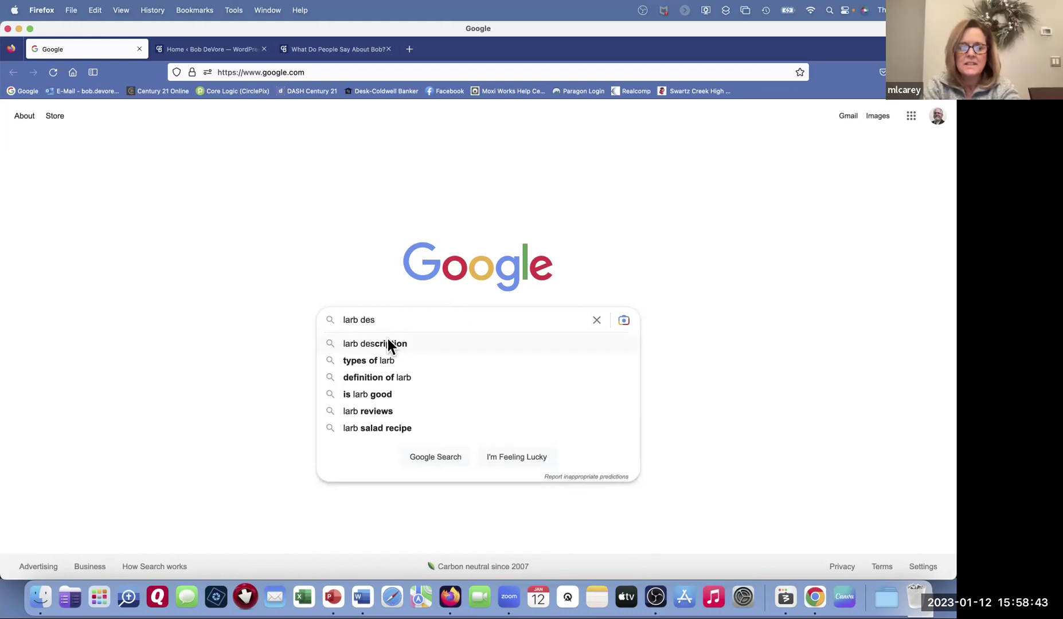
{"action": "type", "text": "ignation"}
{"action": "key", "text": "Return"}
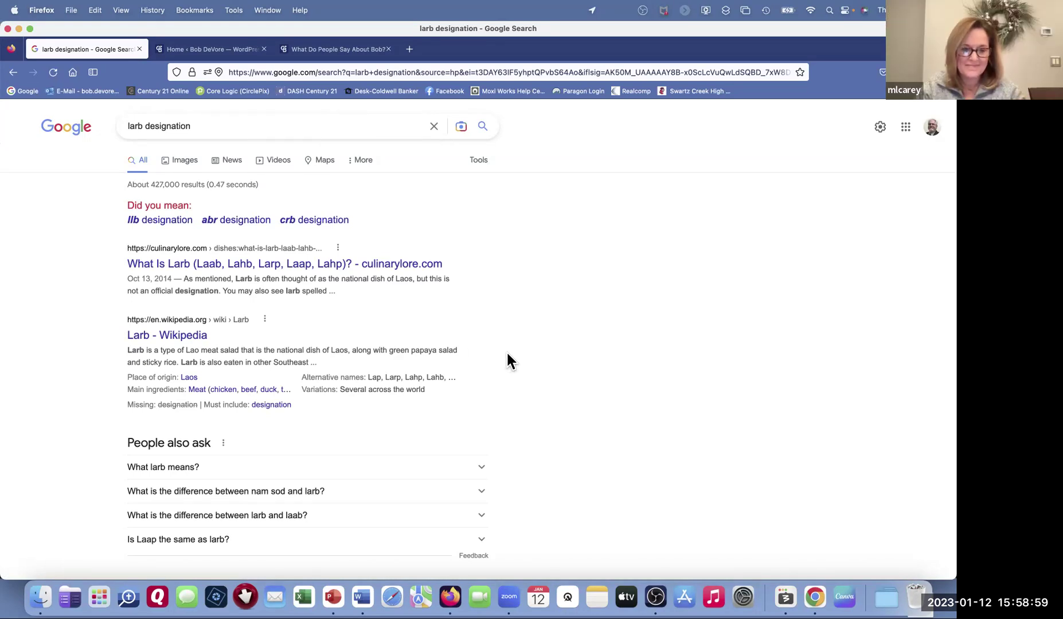
Look through the search results, expanding the "What larb means?" question, and return to the Google home page.
{"action": "scroll", "coordinate": [506, 350], "scroll_direction": "down", "scroll_amount": 5}
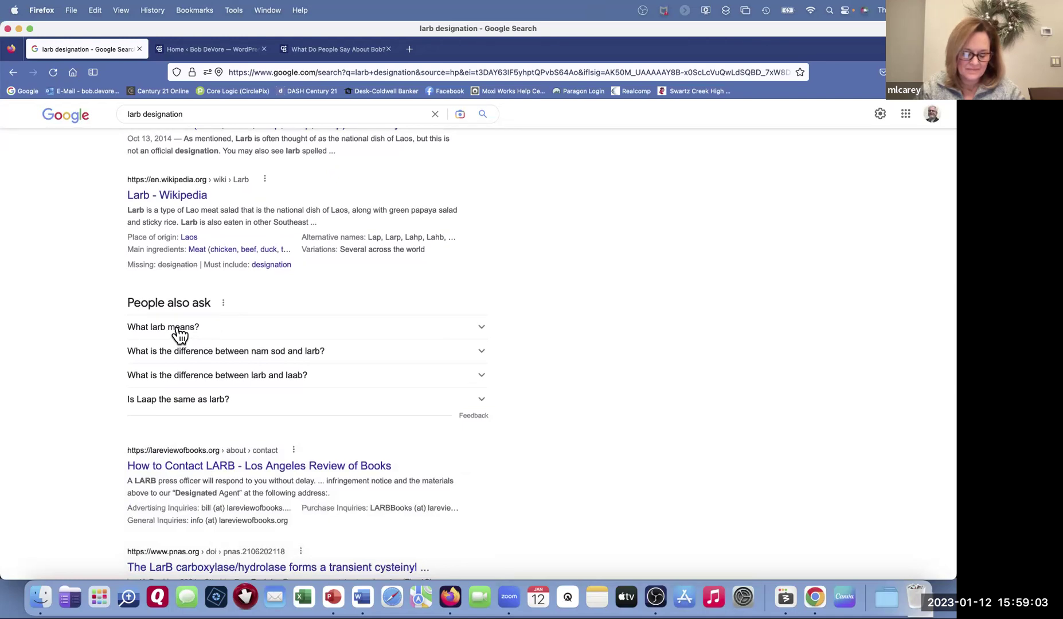
{"action": "left_click", "coordinate": [179, 335]}
{"action": "scroll", "coordinate": [389, 352], "scroll_direction": "down", "scroll_amount": 4}
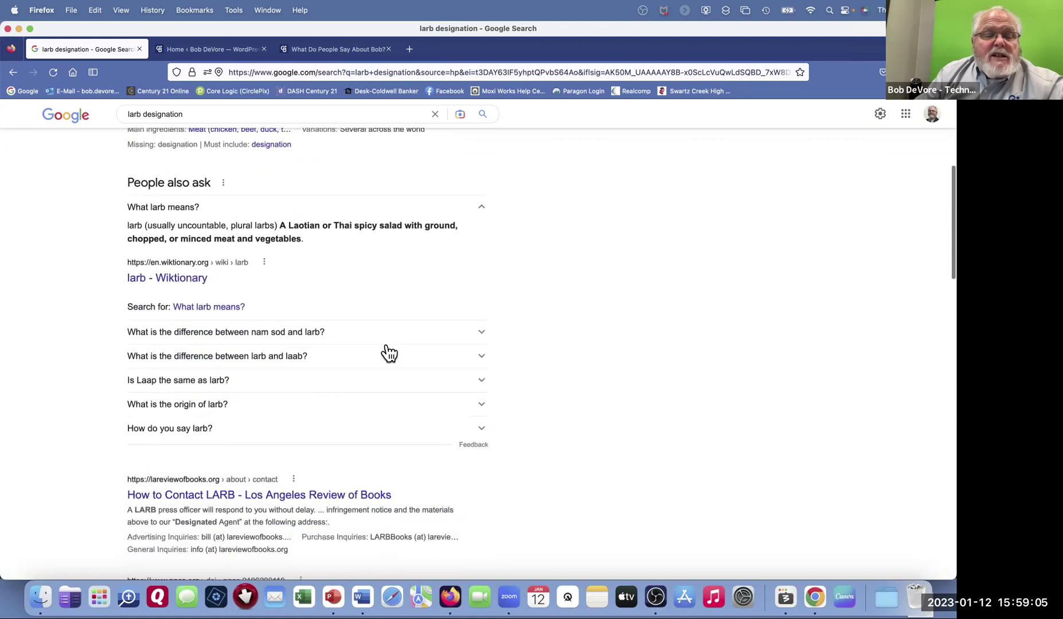
{"action": "scroll", "coordinate": [389, 353], "scroll_direction": "down", "scroll_amount": 3}
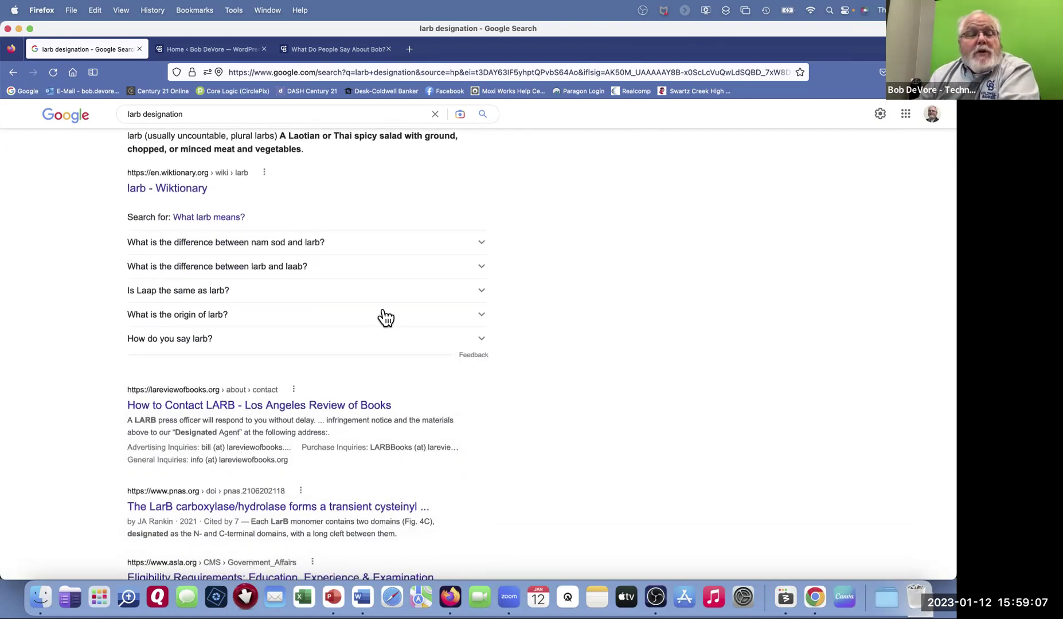
{"action": "scroll", "coordinate": [384, 316], "scroll_direction": "down", "scroll_amount": 10}
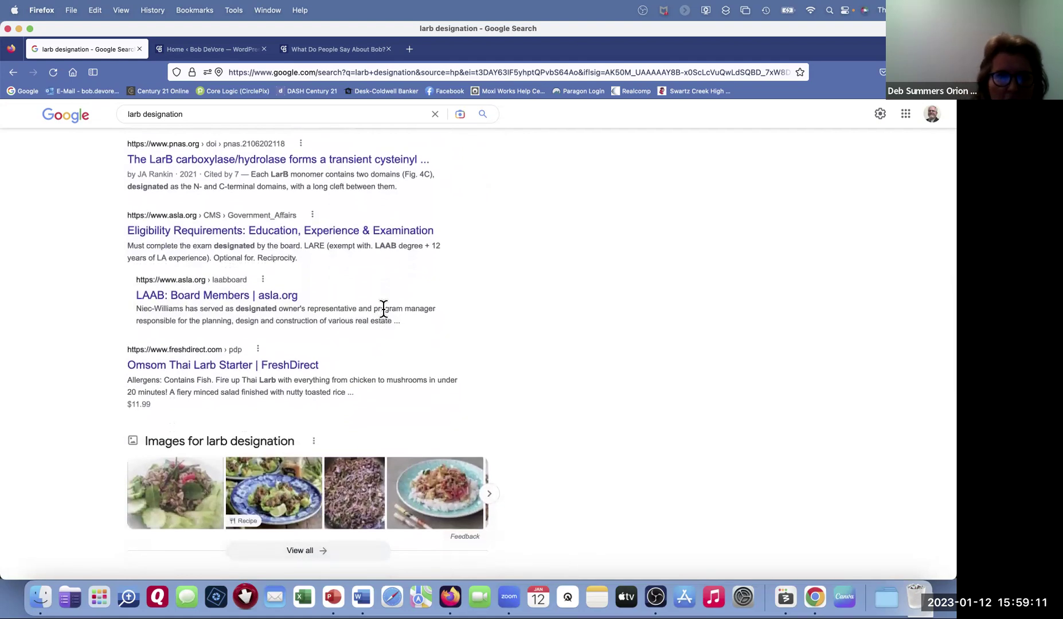
{"action": "scroll", "coordinate": [383, 308], "scroll_direction": "up", "scroll_amount": 10}
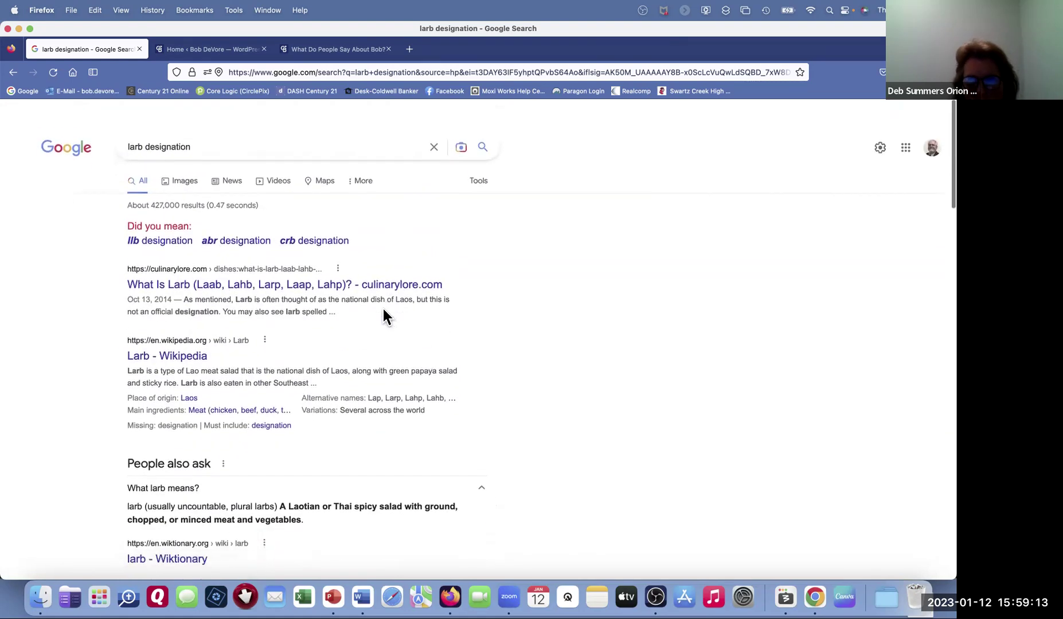
{"action": "left_click", "coordinate": [73, 74]}
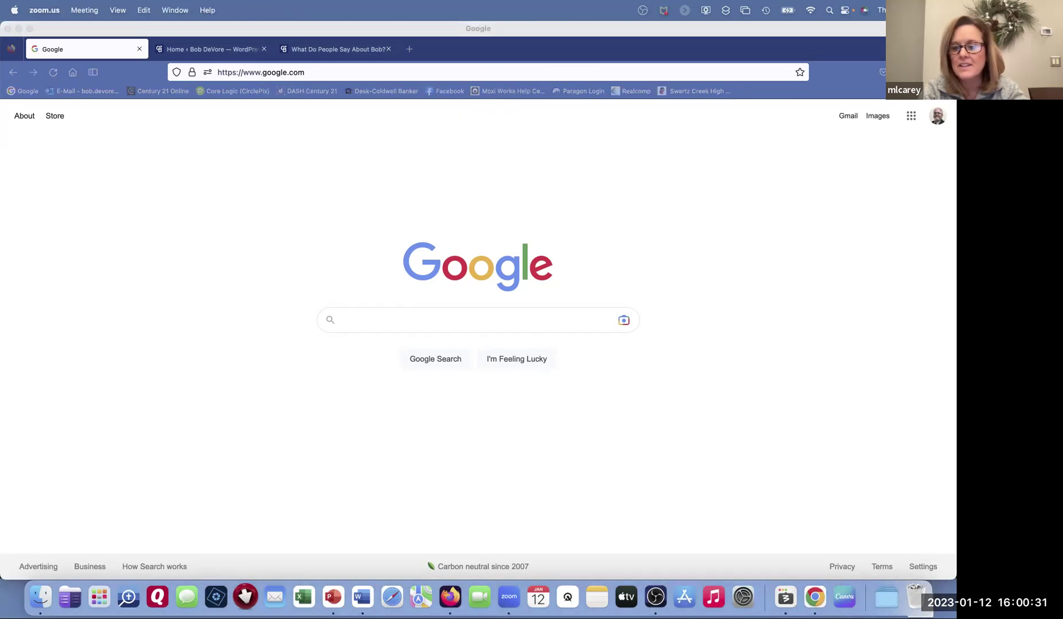
Move the OBS window onto the shared screen, then switch to Word and bring the Technology Training – Google Drive Links document into view.
{"action": "left_click_drag", "start_coordinate": [956, 322], "coordinate": [424, 112]}
{"action": "left_click_drag", "start_coordinate": [422, 112], "coordinate": [250, 74]}
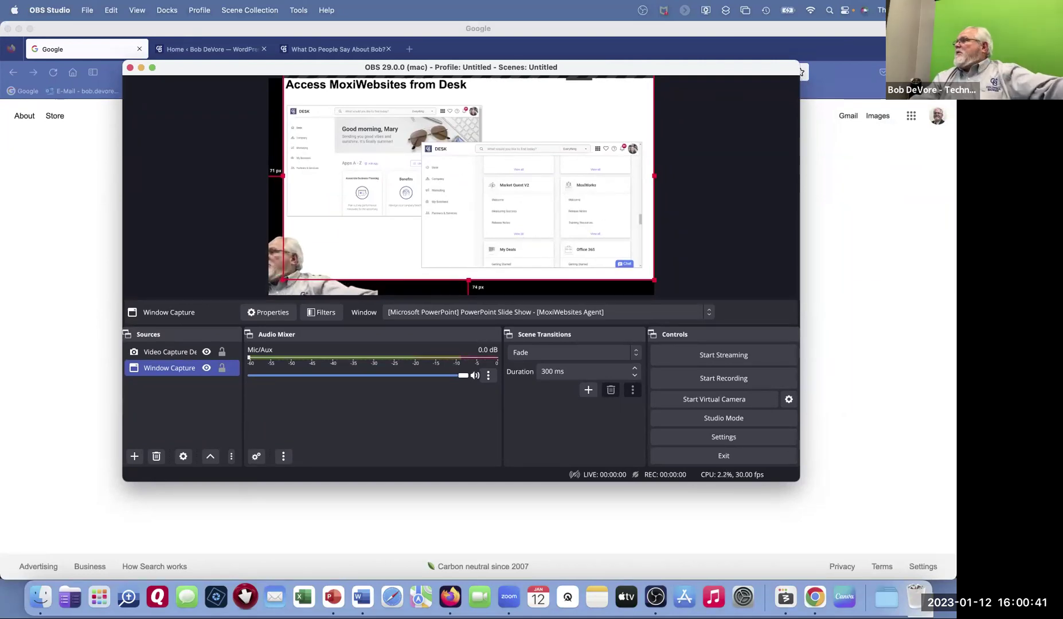
{"action": "key", "text": "super+Tab"}
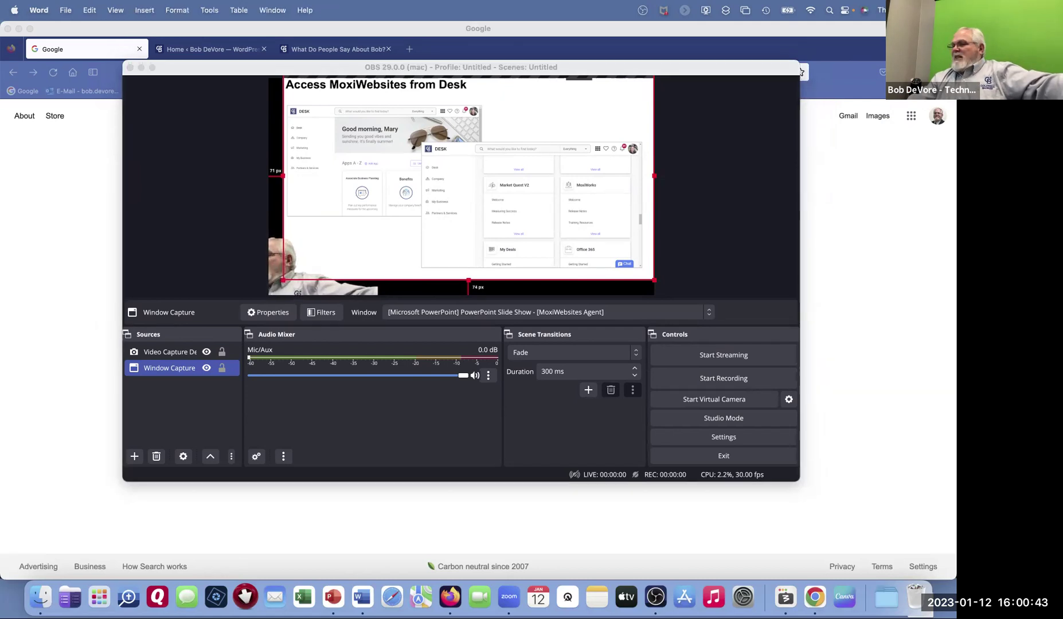
{"action": "left_click_drag", "start_coordinate": [773, 120], "coordinate": [437, 125]}
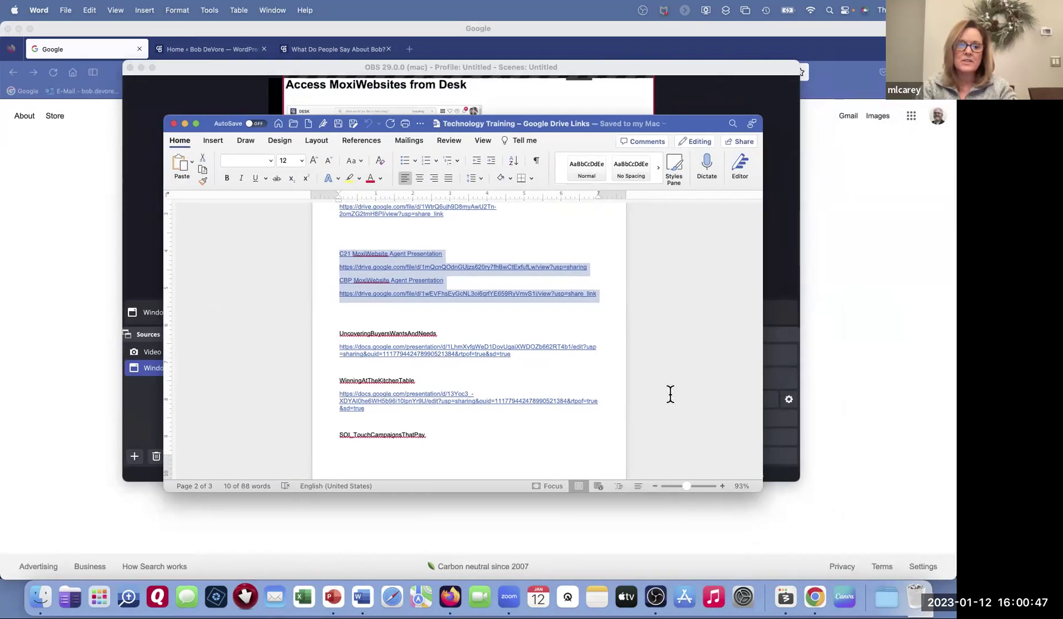